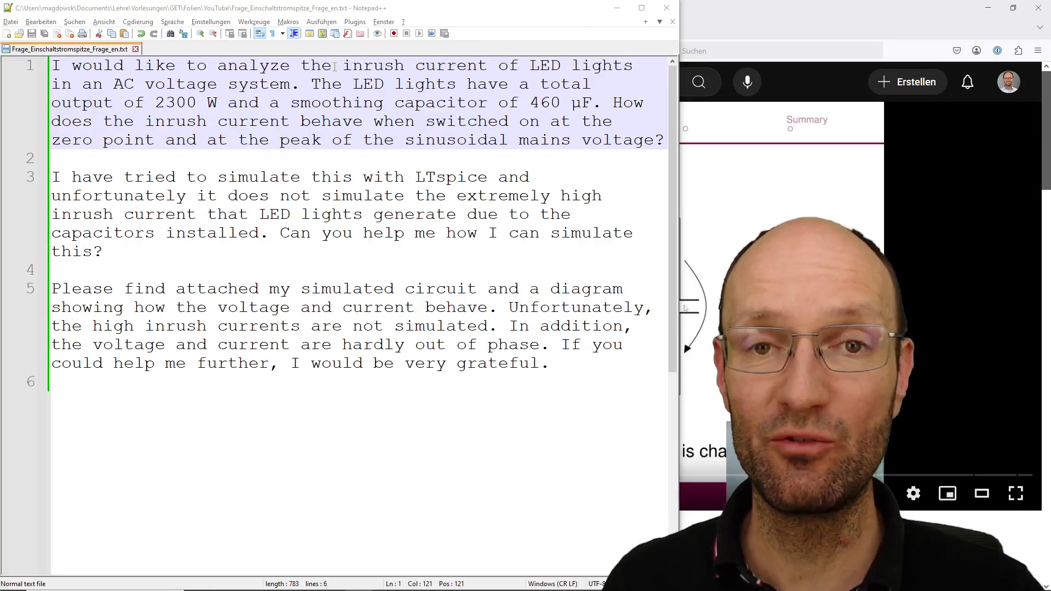
Step: Highlight the key question phrases: LED inrush current, AC voltage system, 2300 W, 460 µF, zero point, peak
drag(344, 64, 634, 66)
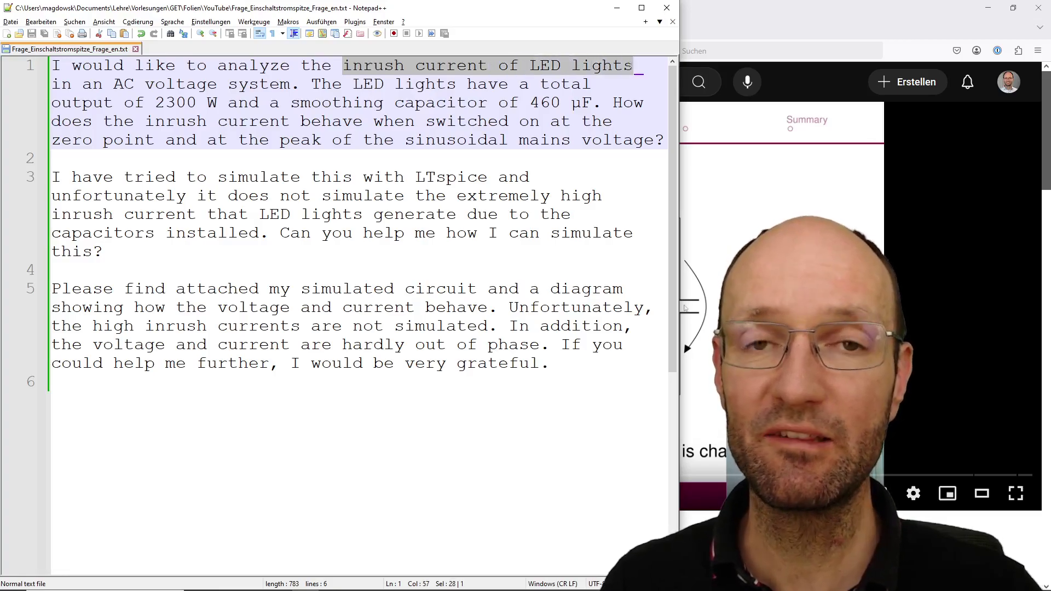
drag(635, 65, 344, 66)
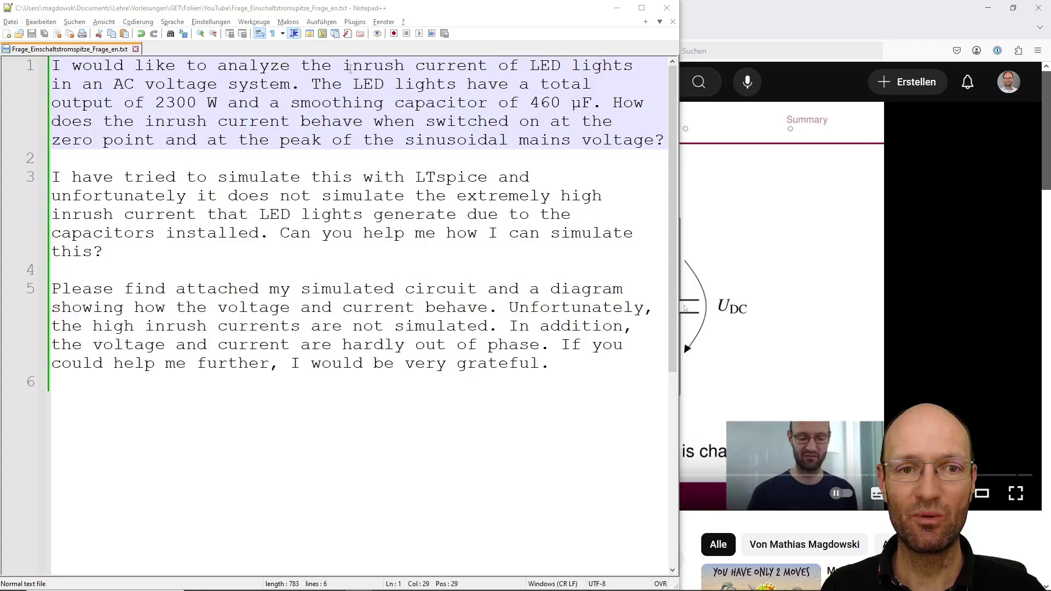
drag(343, 65, 564, 69)
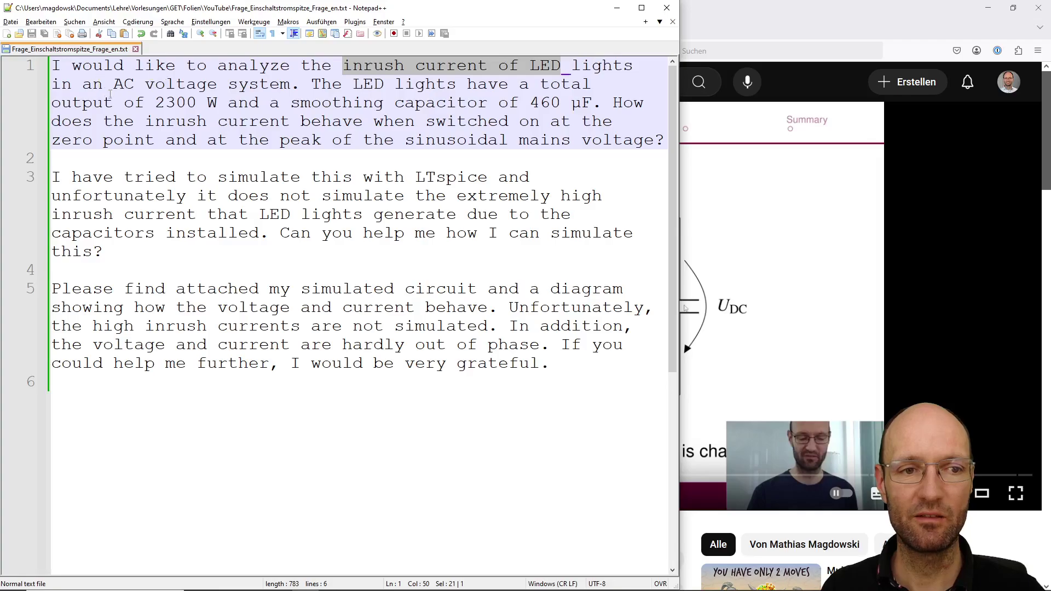
drag(113, 84, 290, 85)
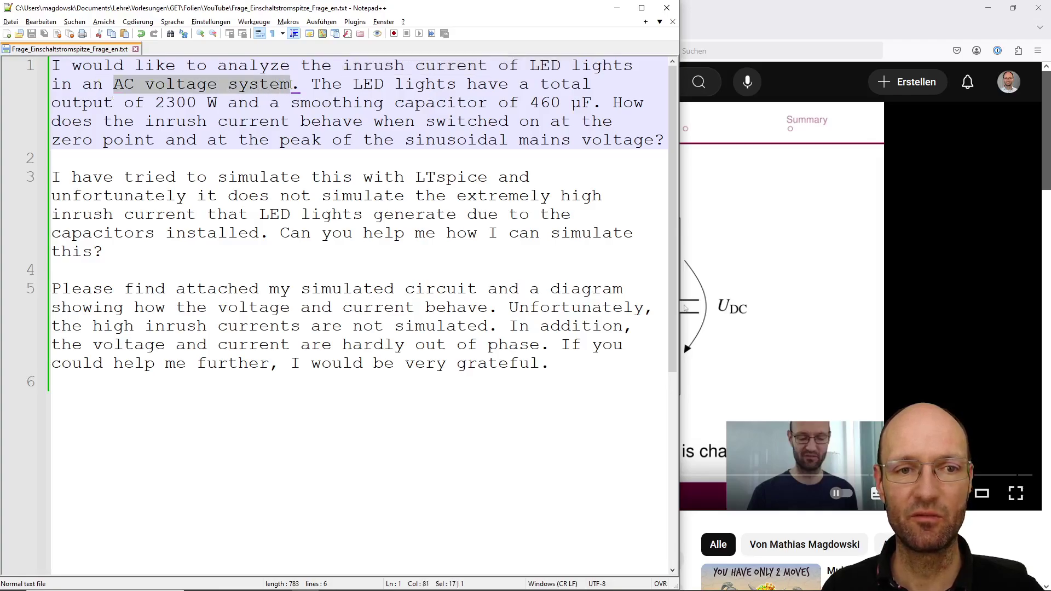
drag(155, 103, 220, 103)
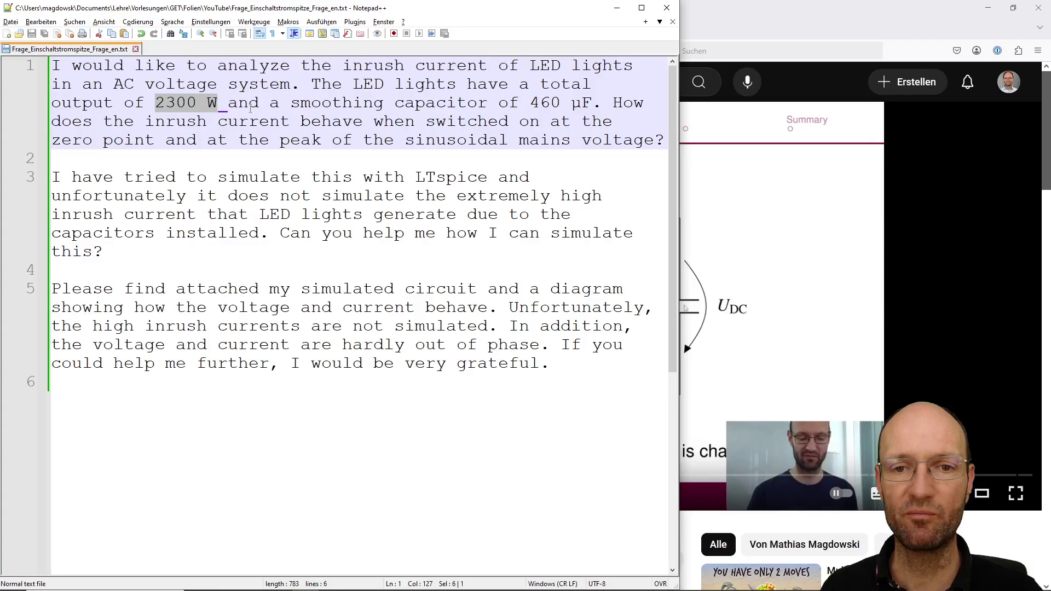
drag(530, 103, 592, 104)
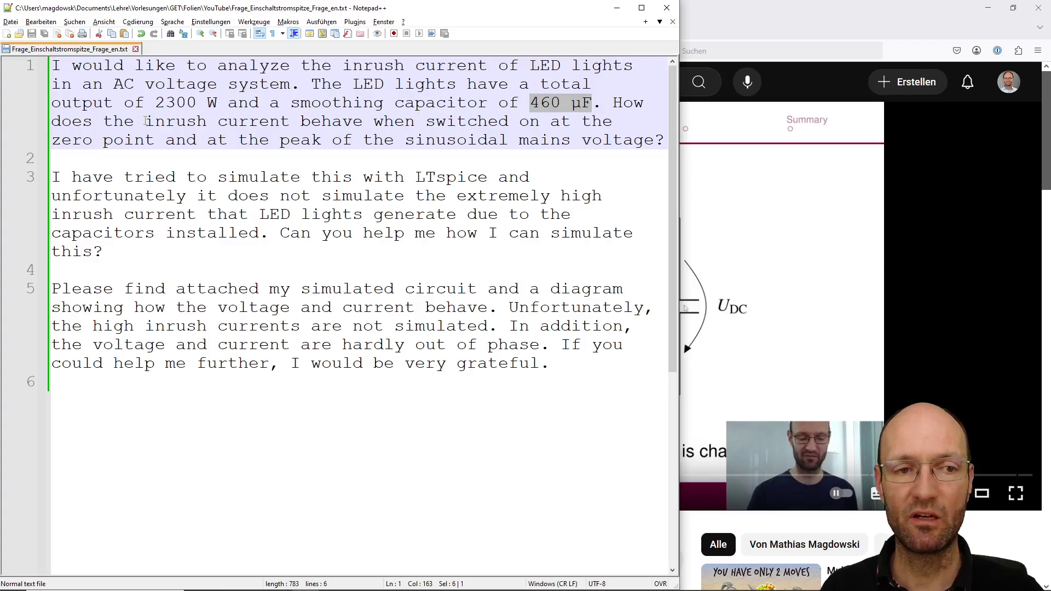
drag(145, 121, 366, 122)
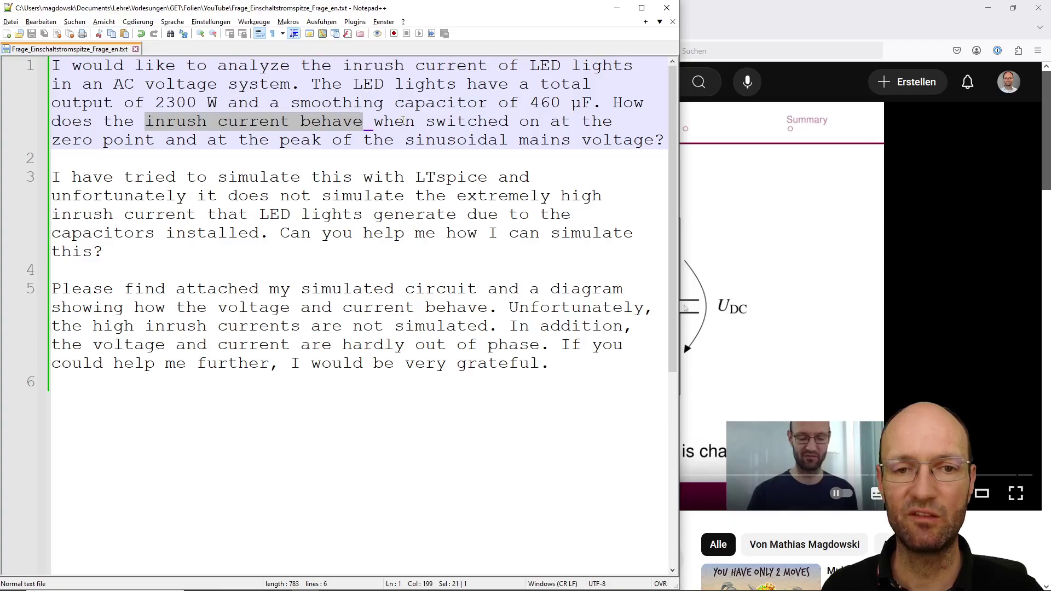
drag(155, 140, 55, 144)
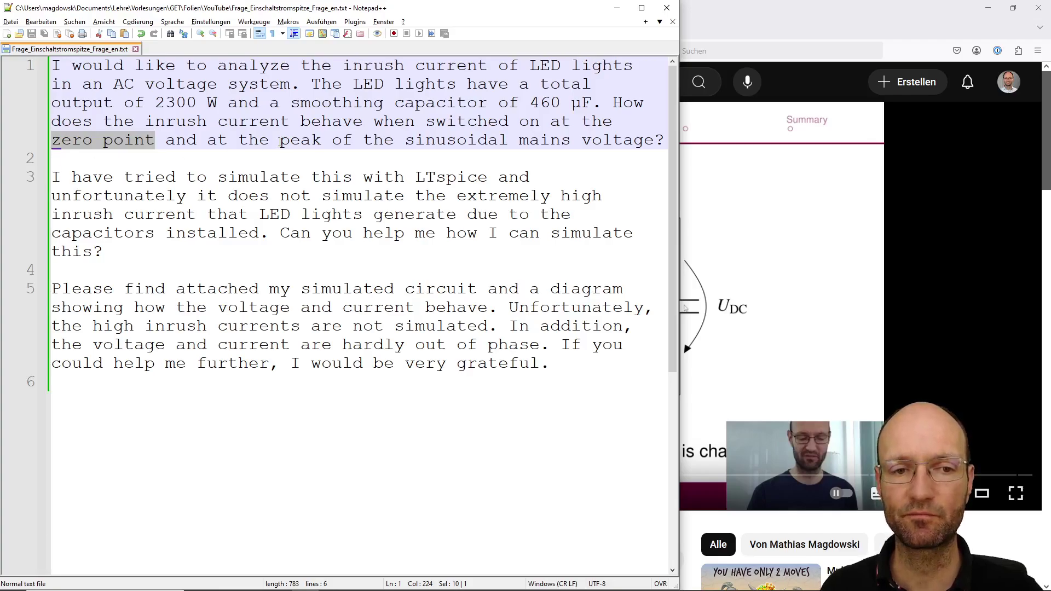
drag(280, 141, 326, 141)
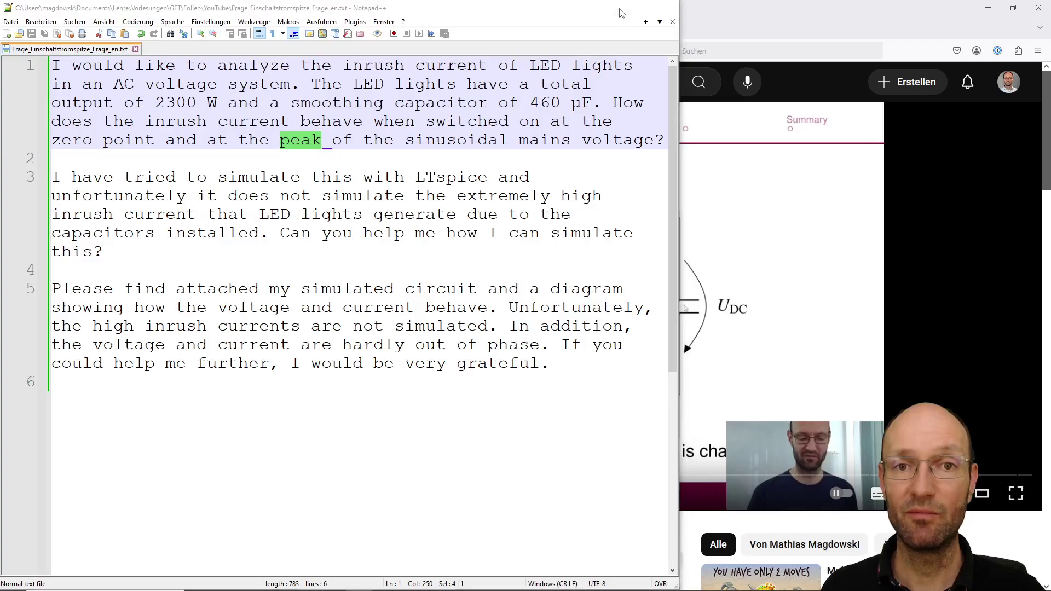
Step: Minimize Notepad++, play the workshop video to 4:05 and pause it, then return to LTspice
click(620, 12)
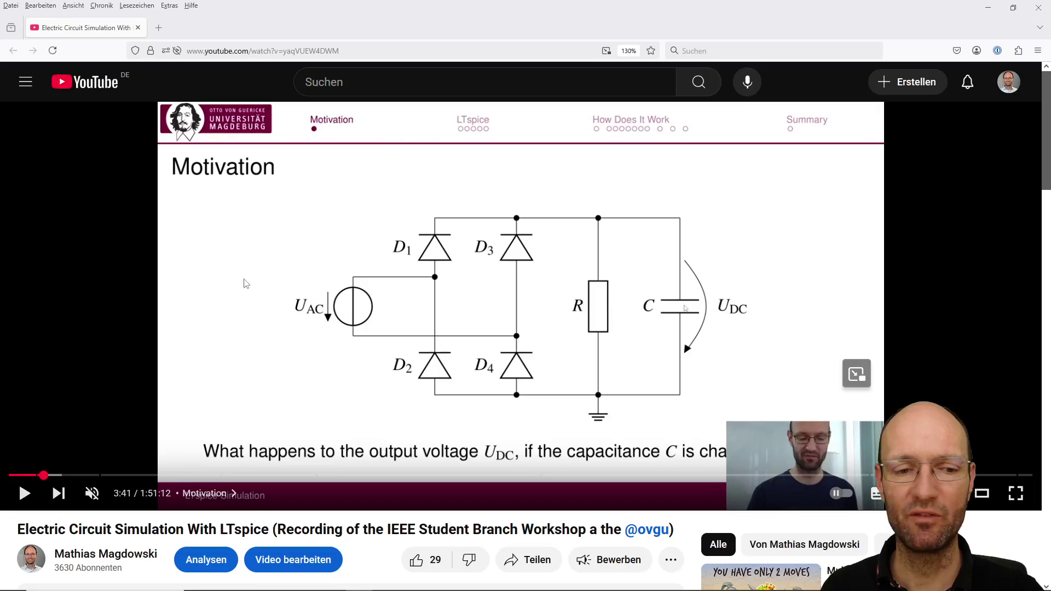
click(24, 495)
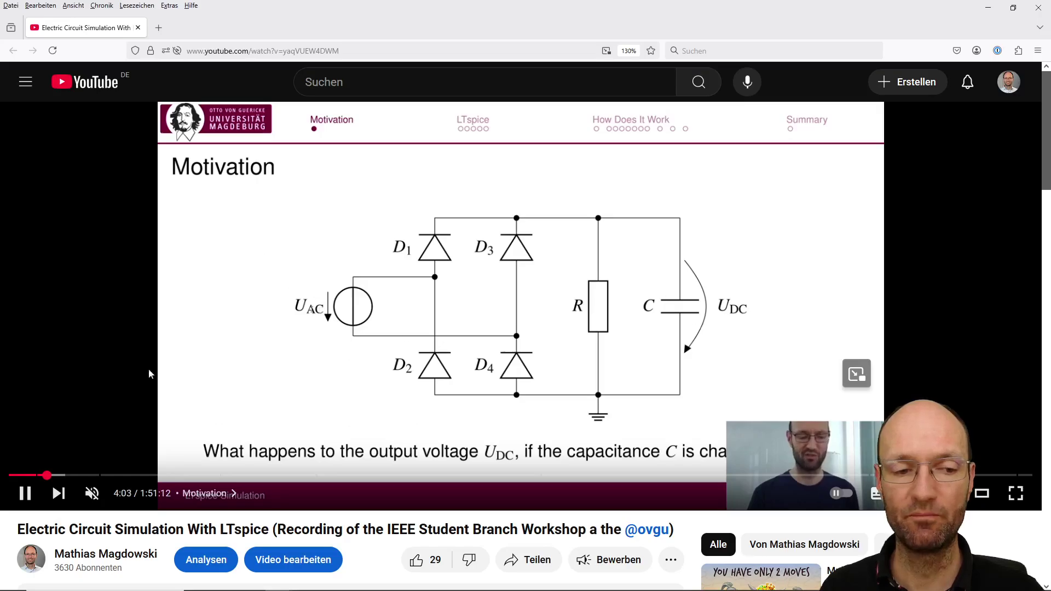
click(25, 493)
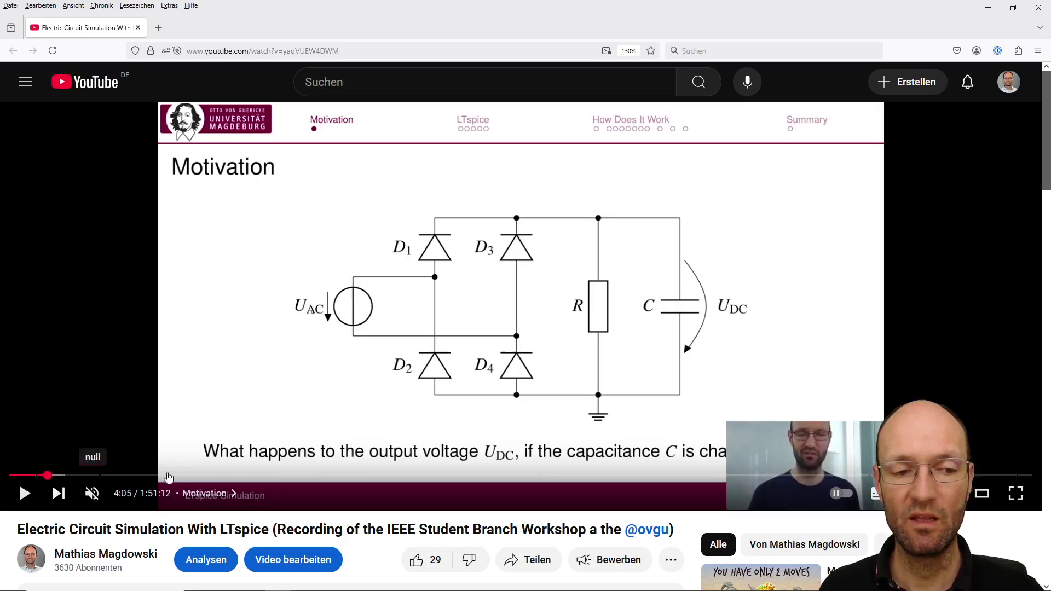
key(alt+Tab)
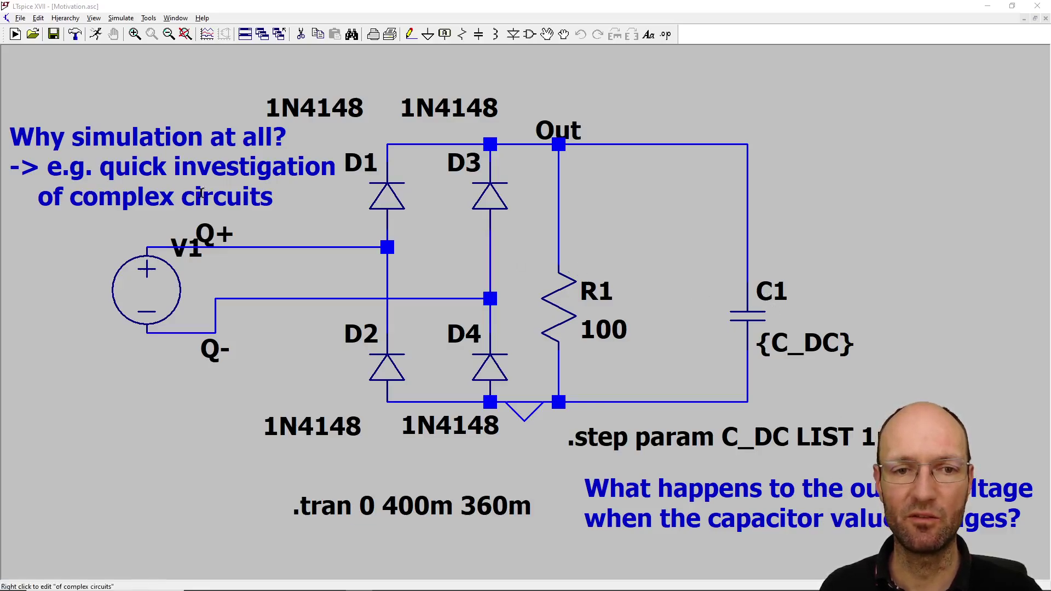
Step: Delete the 'Why simulation at all?' comment and the output-voltage question comment
click(224, 140)
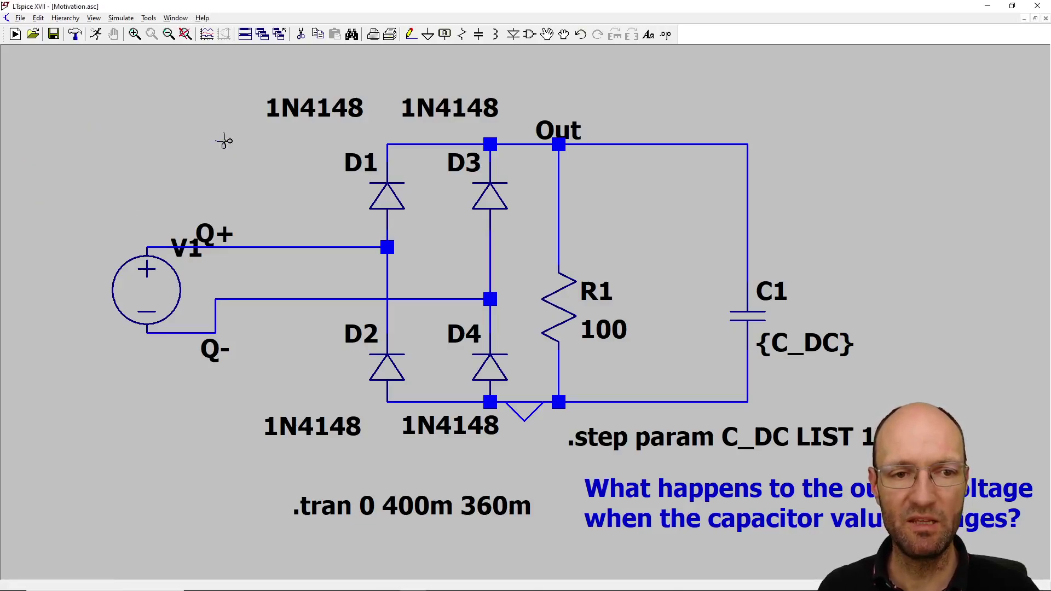
click(642, 494)
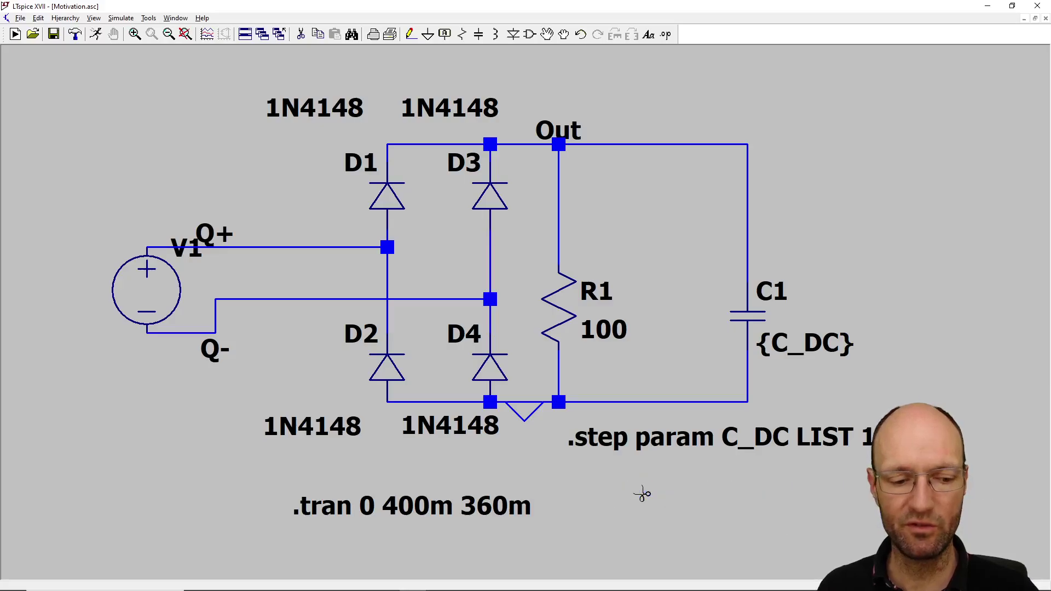
key(Escape)
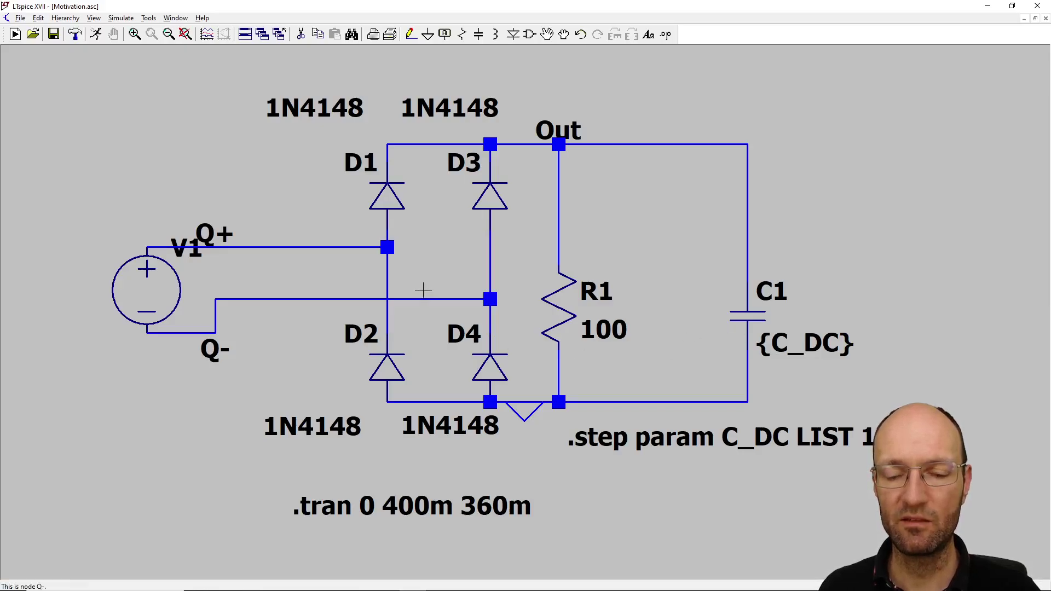
Step: Set V1's sine source to 325 V amplitude, 50 Hz frequency and 0 phase
right_click(147, 286)
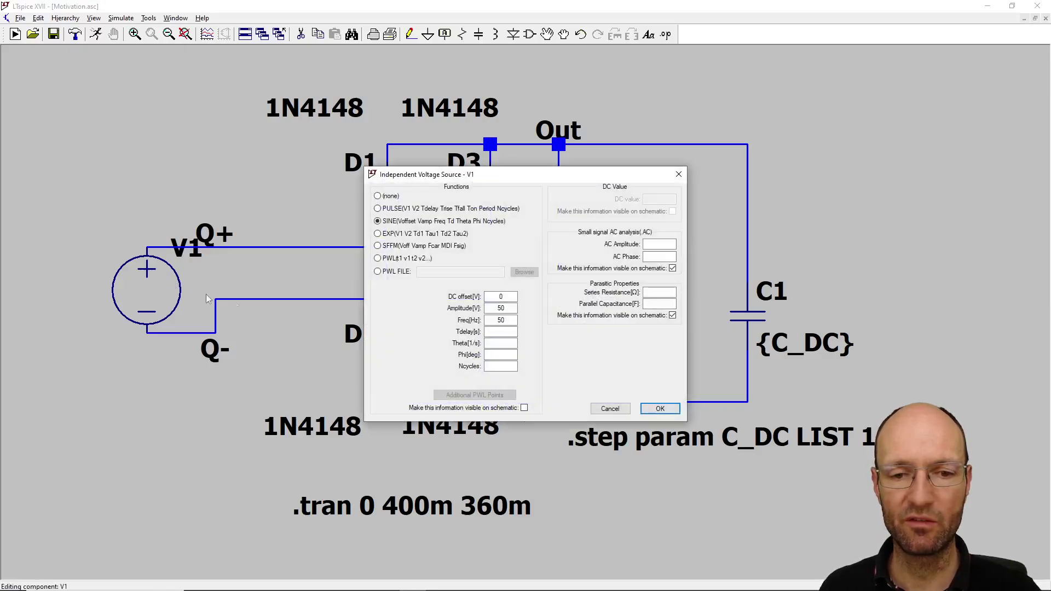
double_click(507, 308)
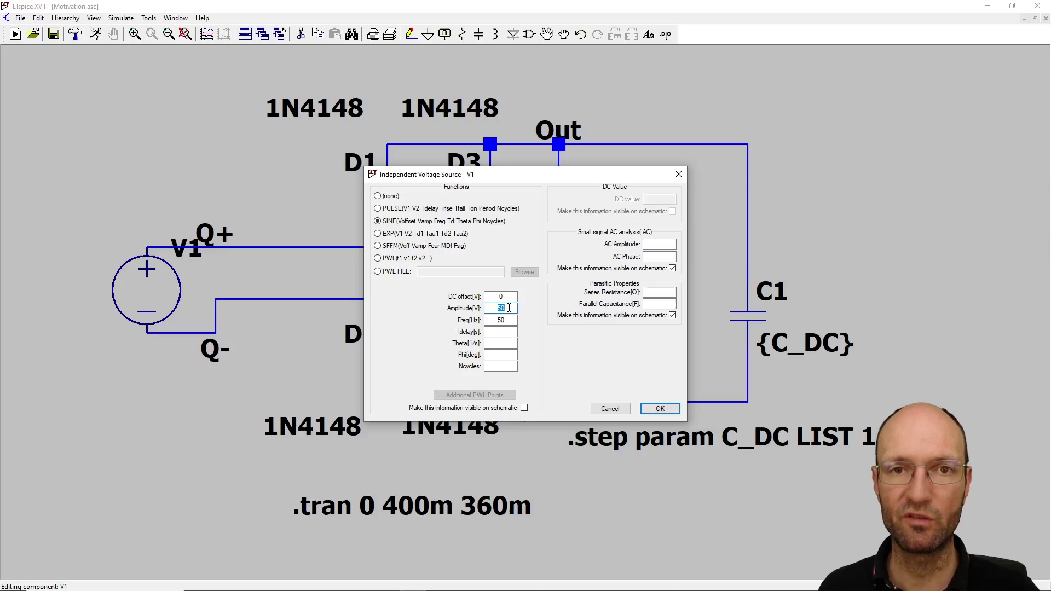
text(3)
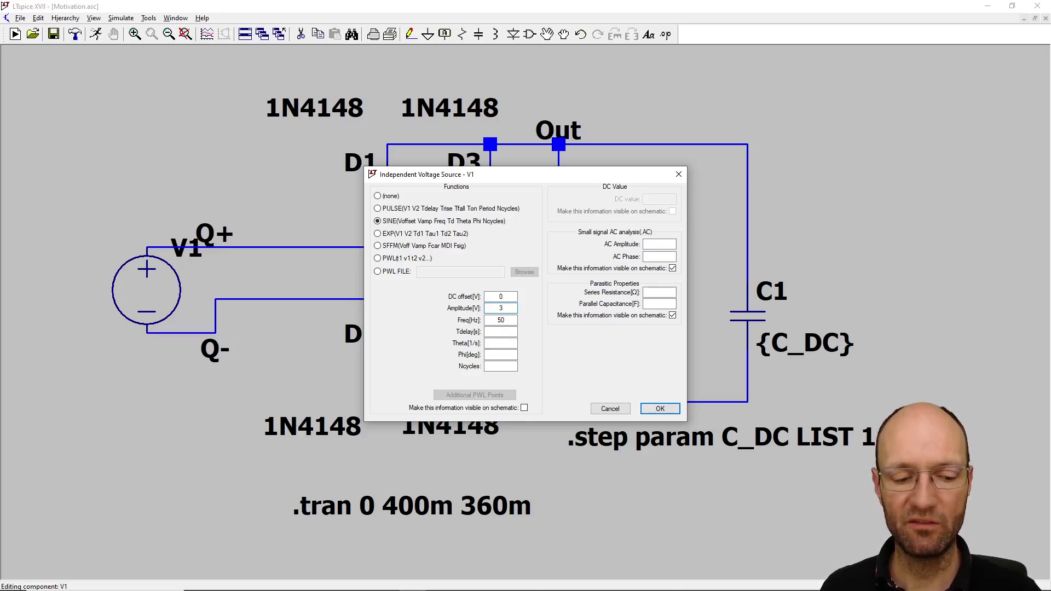
text(25)
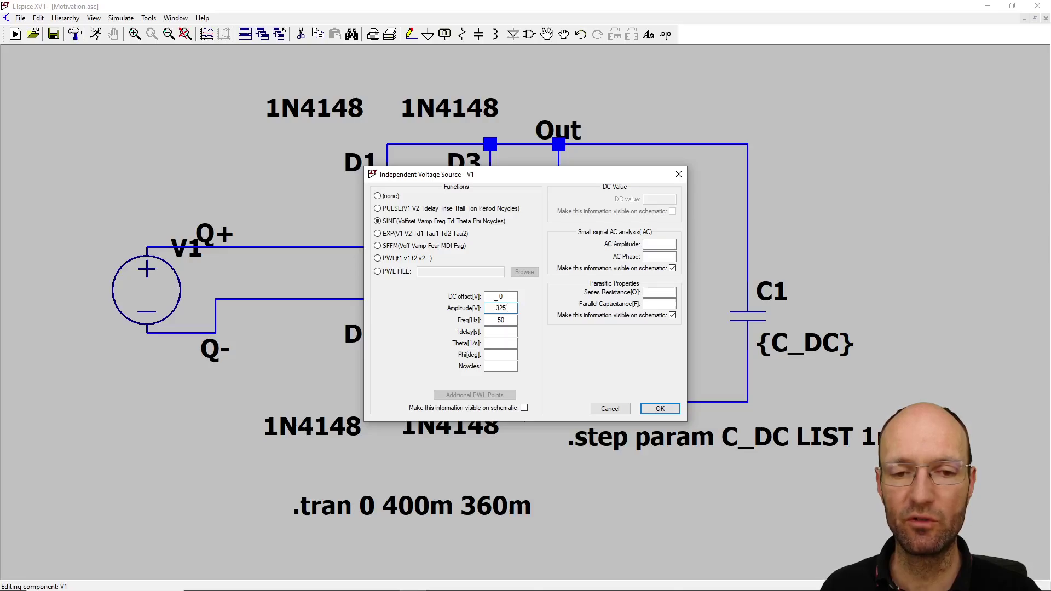
drag(493, 308, 512, 308)
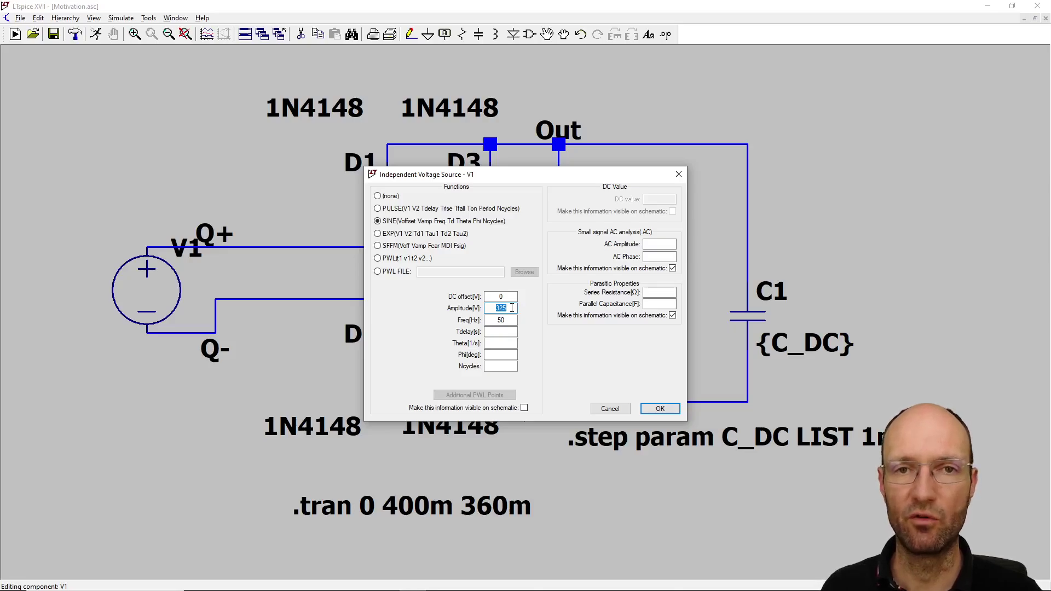
drag(491, 320, 509, 320)
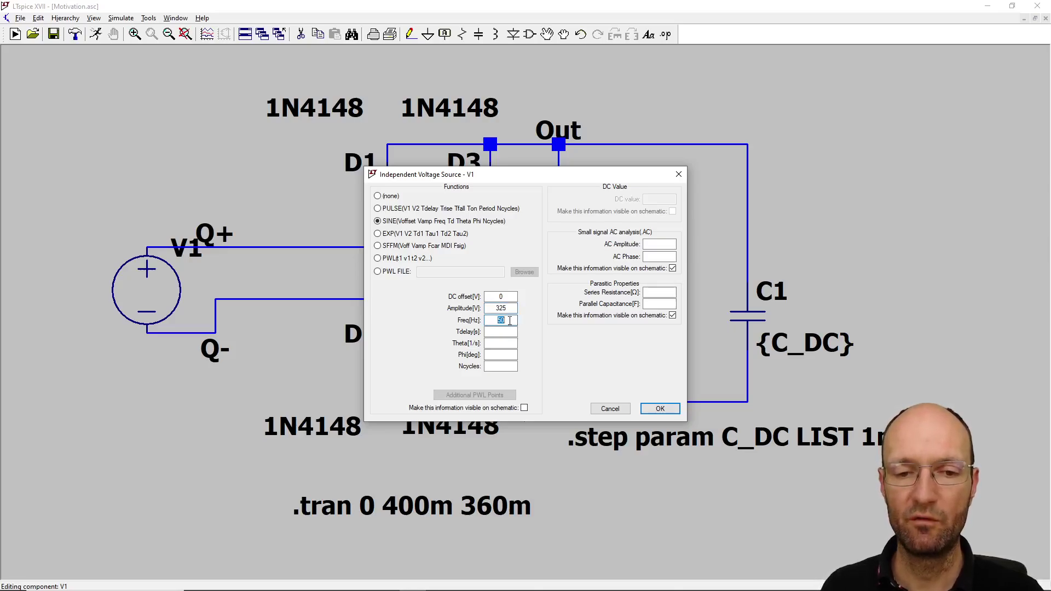
click(501, 353)
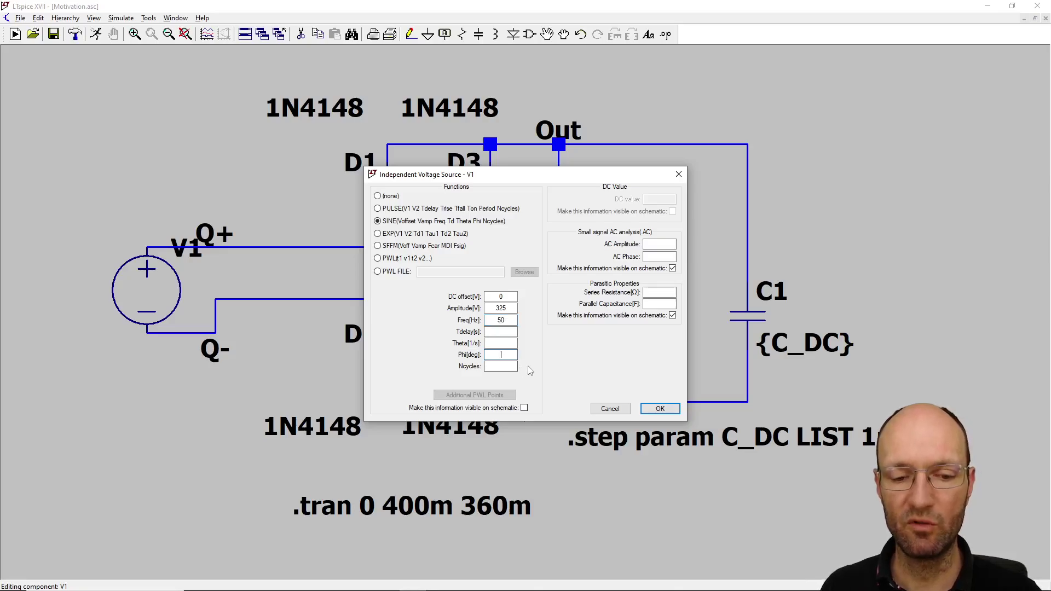
text(0)
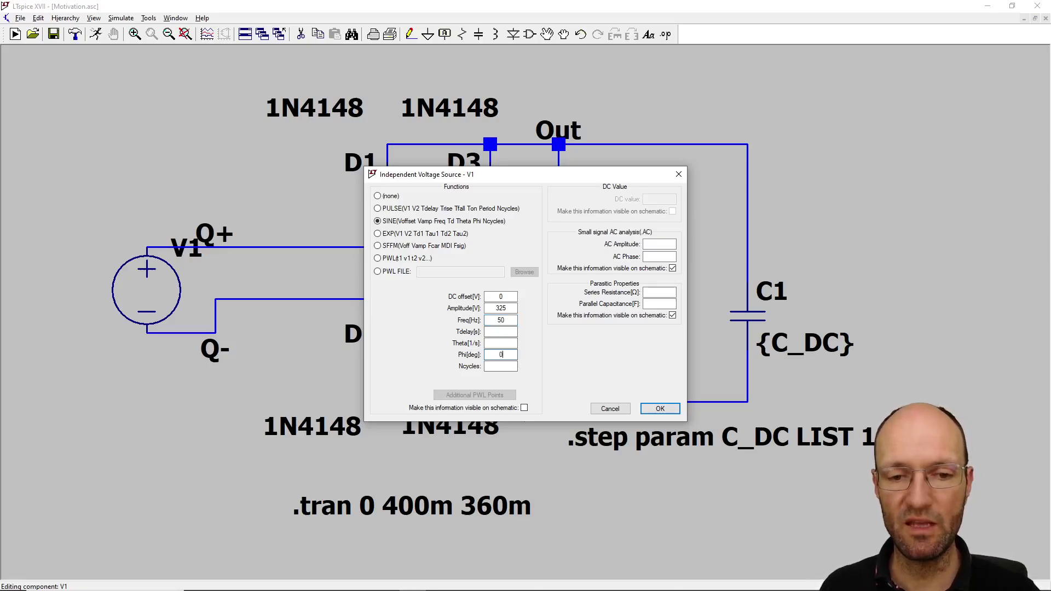
click(659, 409)
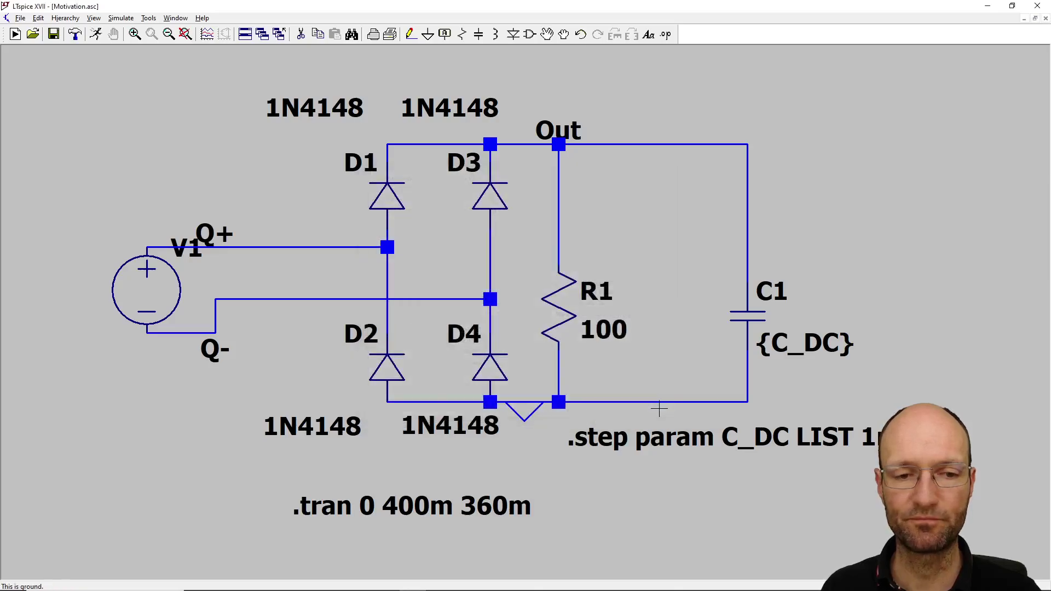
Step: Show SINE(0 325 50 0 0 0) on the schematic below-left of V1, with the V1 name above it
right_click(173, 293)
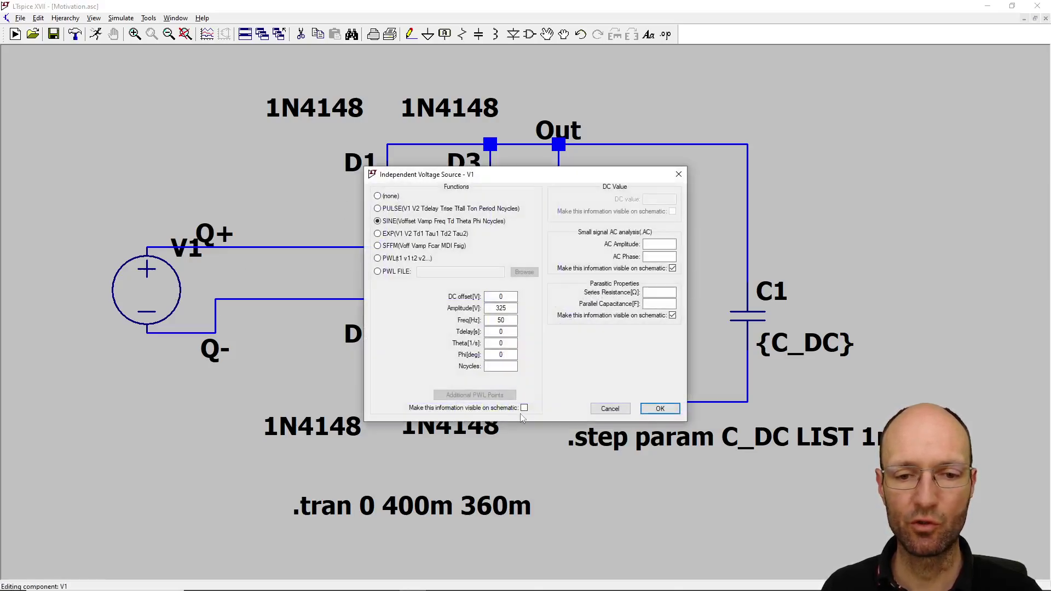
click(524, 408)
click(659, 408)
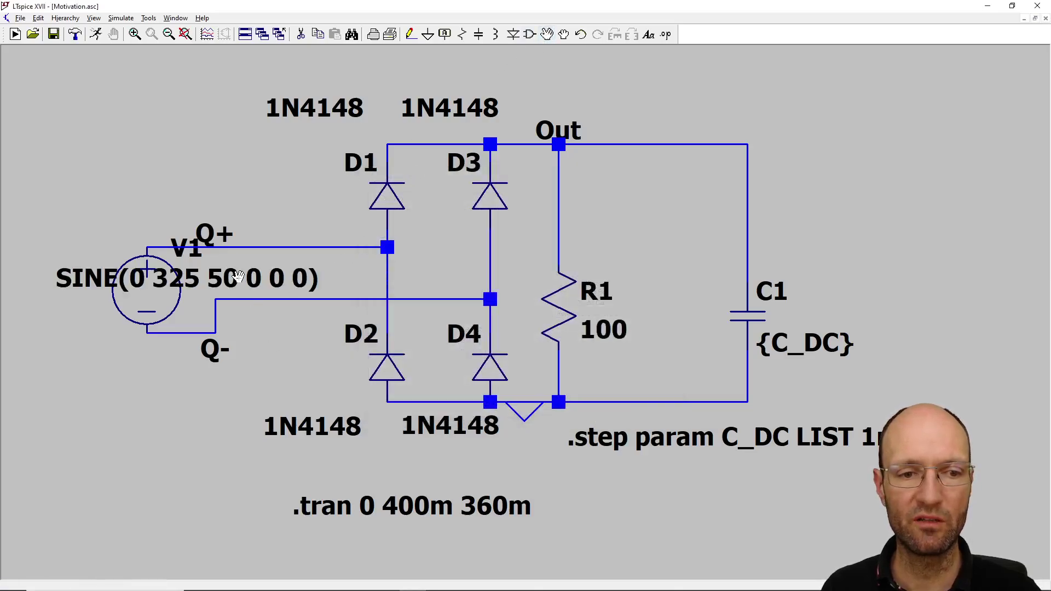
drag(237, 277, 93, 352)
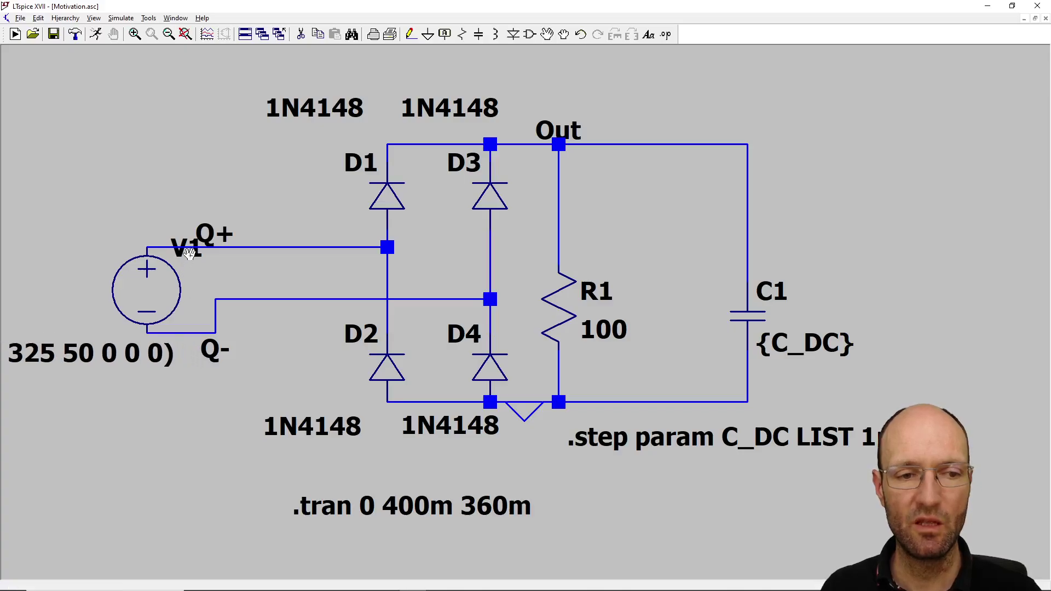
drag(189, 253, 96, 253)
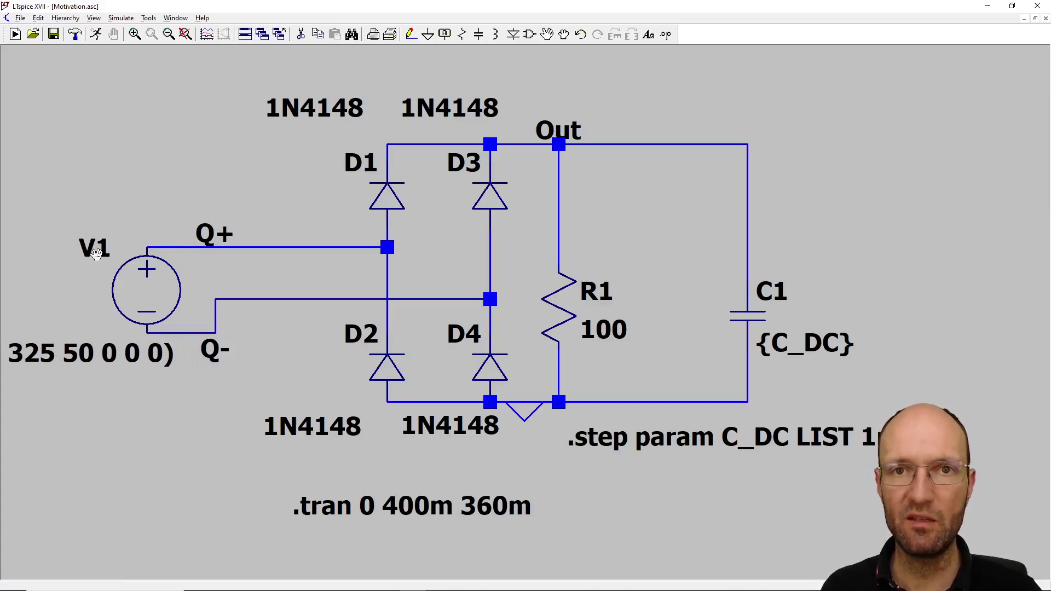
key(space)
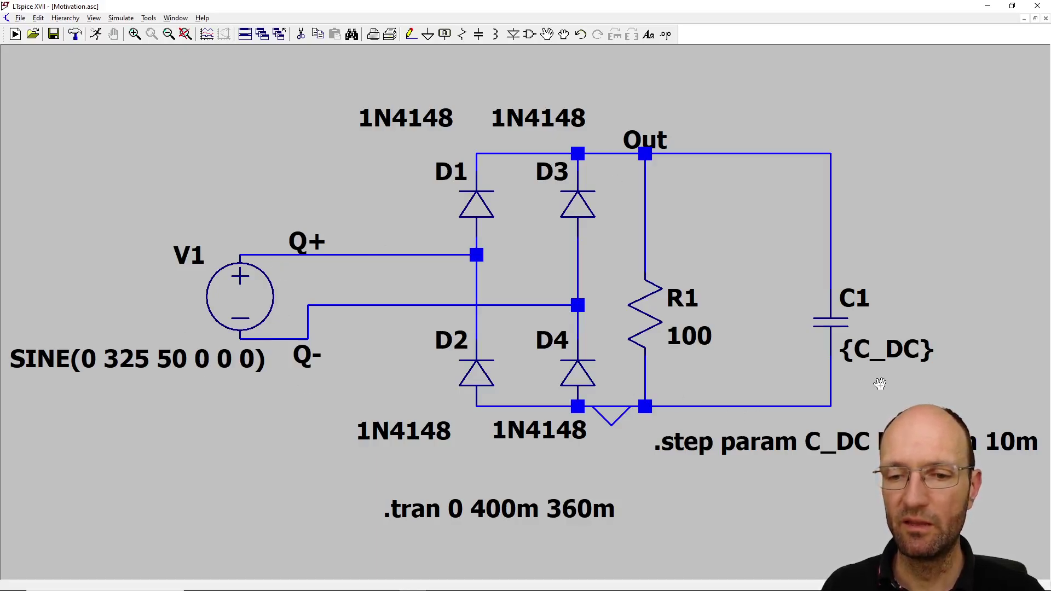
Step: Check D1's average forward current rating, close its properties unchanged, and bring up the Notepad++ question
right_click(474, 207)
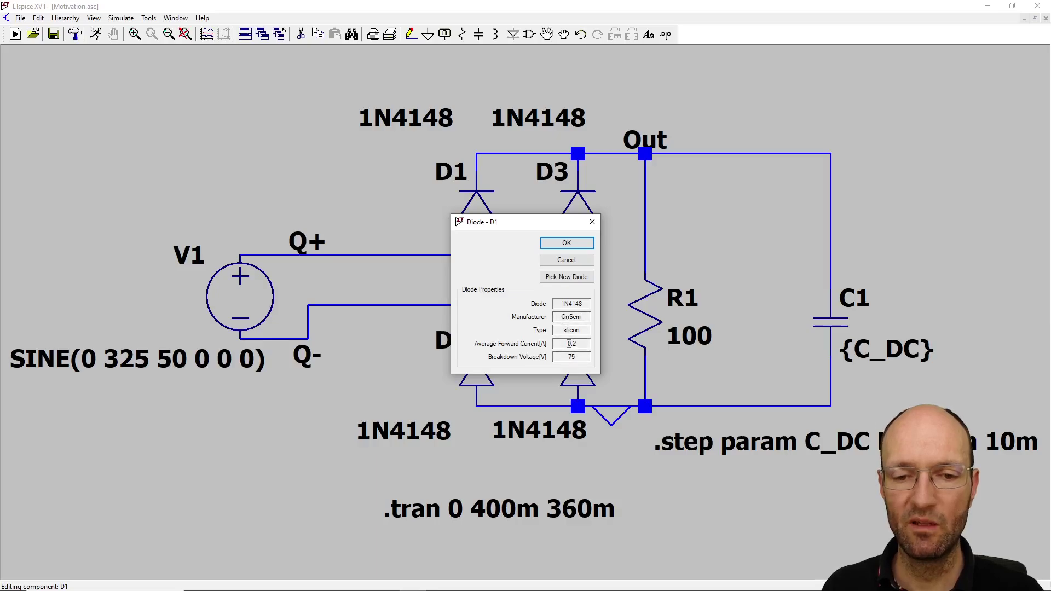
double_click(570, 344)
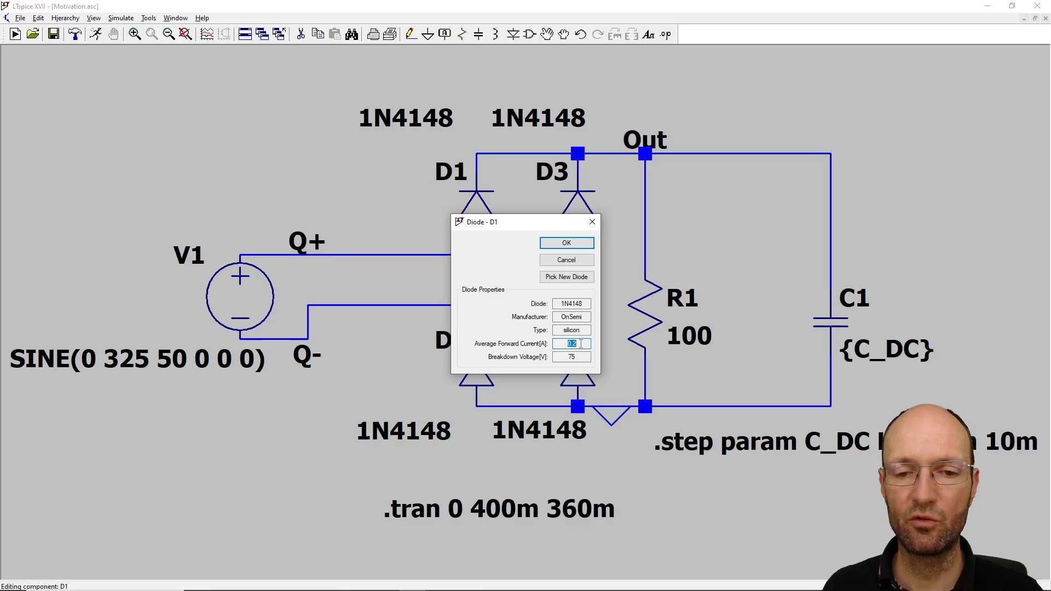
click(564, 262)
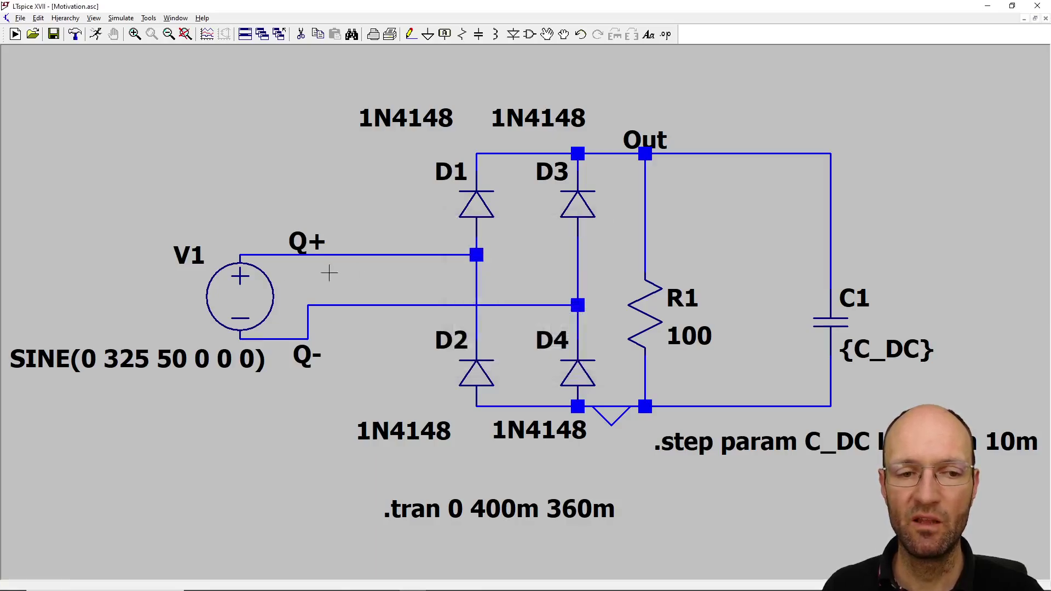
right_click(247, 291)
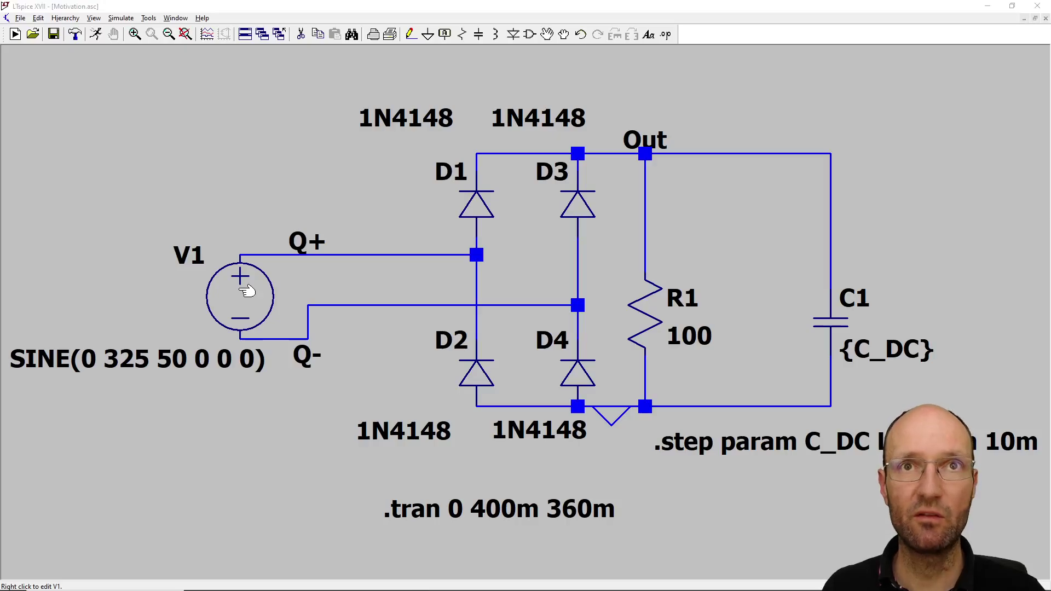
key(alt+Tab)
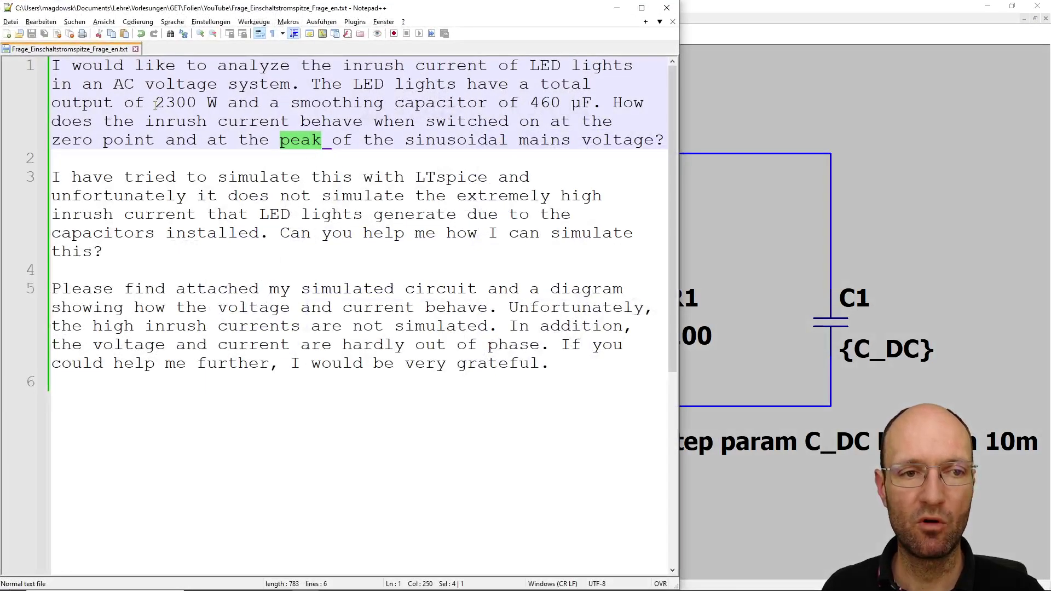
Step: Select the '2300 W' figure in the question, then minimize Notepad++ to return to LTspice
drag(156, 104, 218, 107)
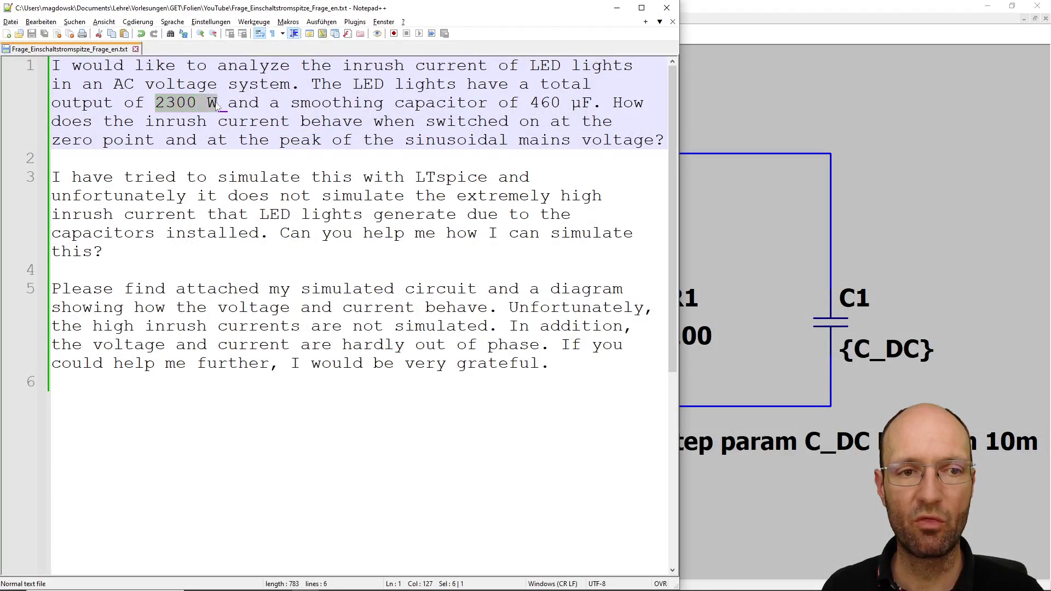
click(617, 8)
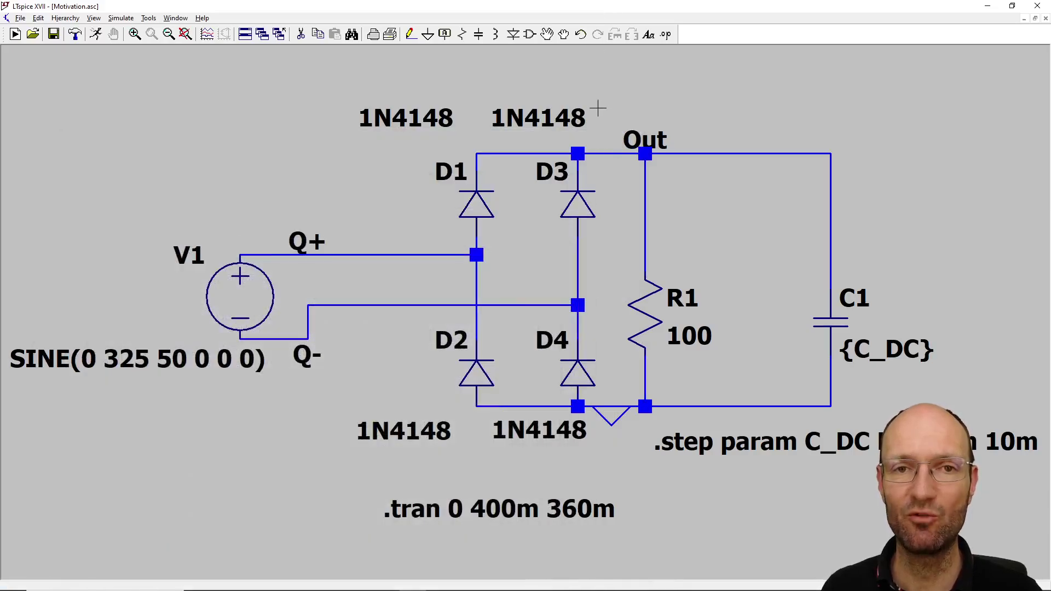
Step: Pick the RFN10BM3S part for D1 from the enlarged Select Diode list
right_click(476, 206)
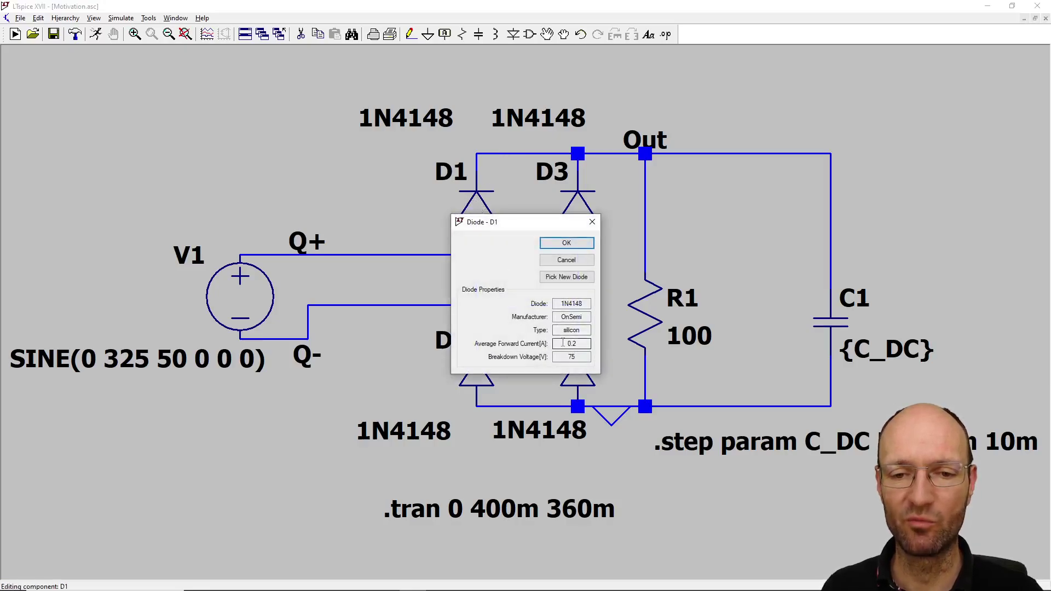
click(564, 278)
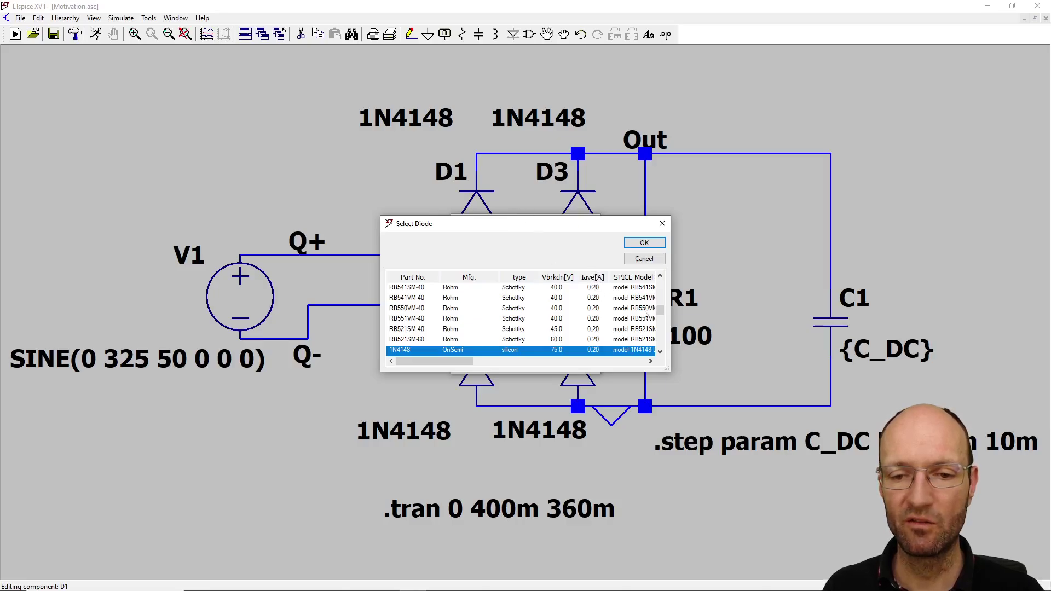
drag(660, 316, 661, 328)
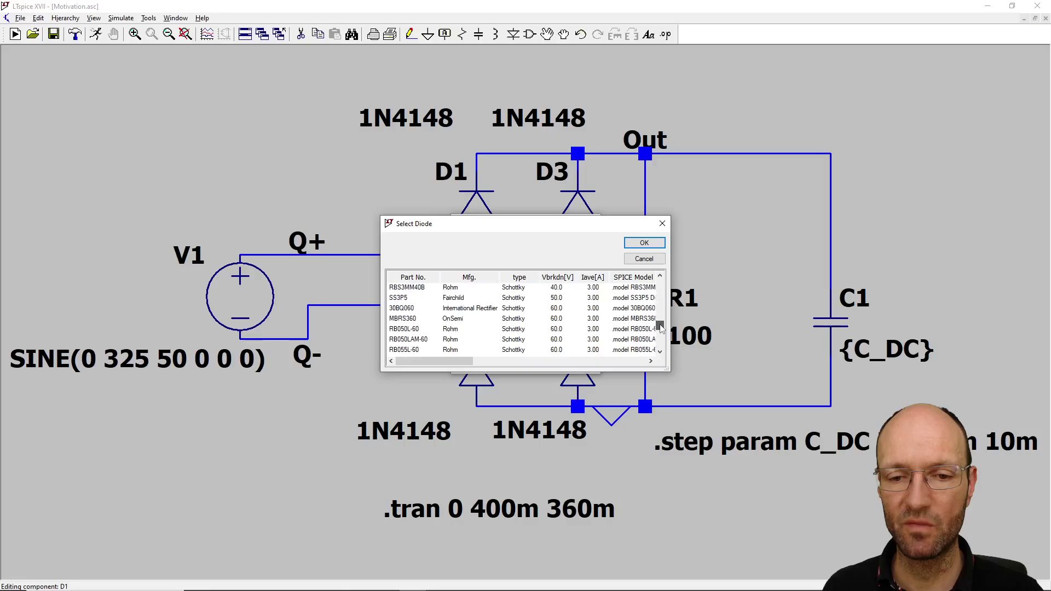
drag(669, 371, 685, 448)
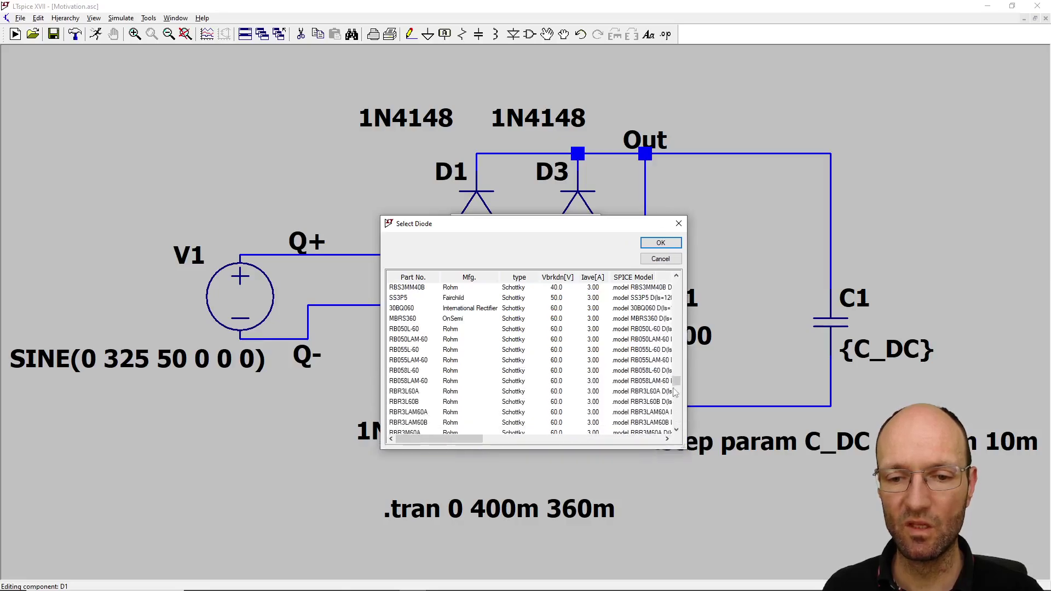
drag(676, 390, 678, 401)
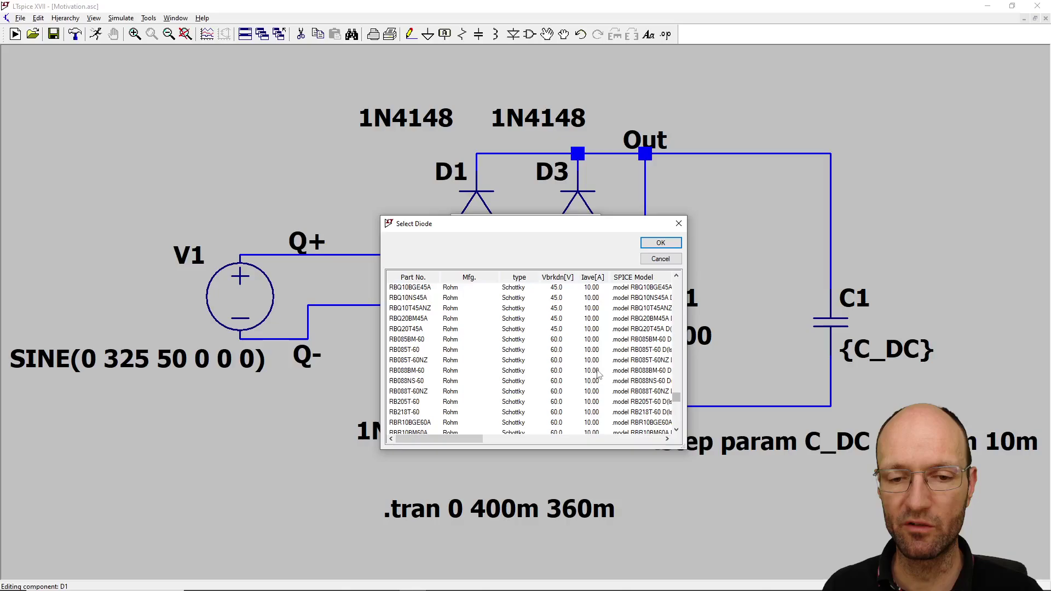
scroll(599, 374, down, 8)
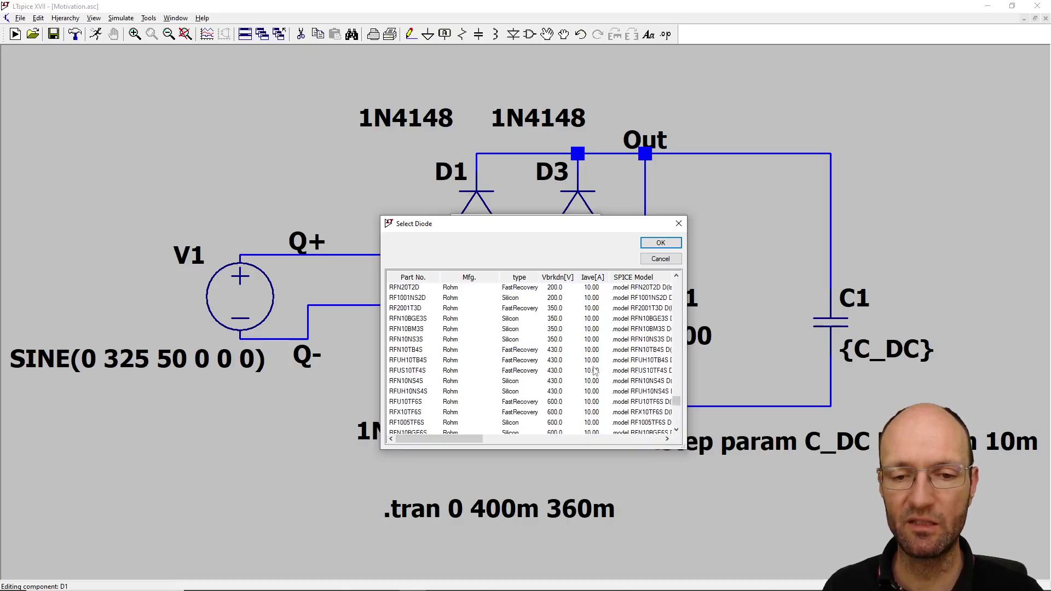
scroll(595, 371, up, 1)
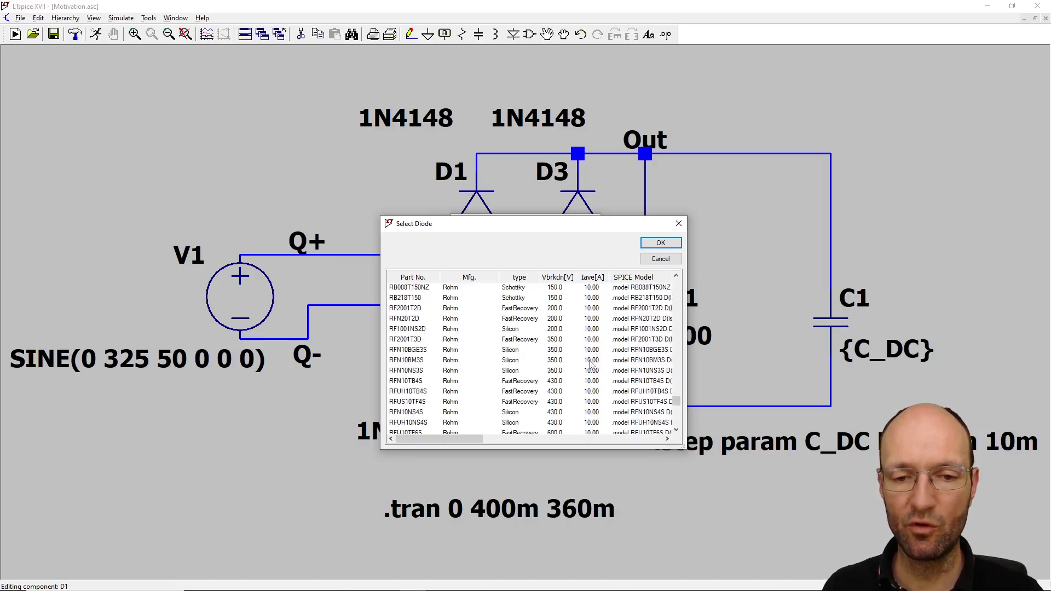
click(554, 361)
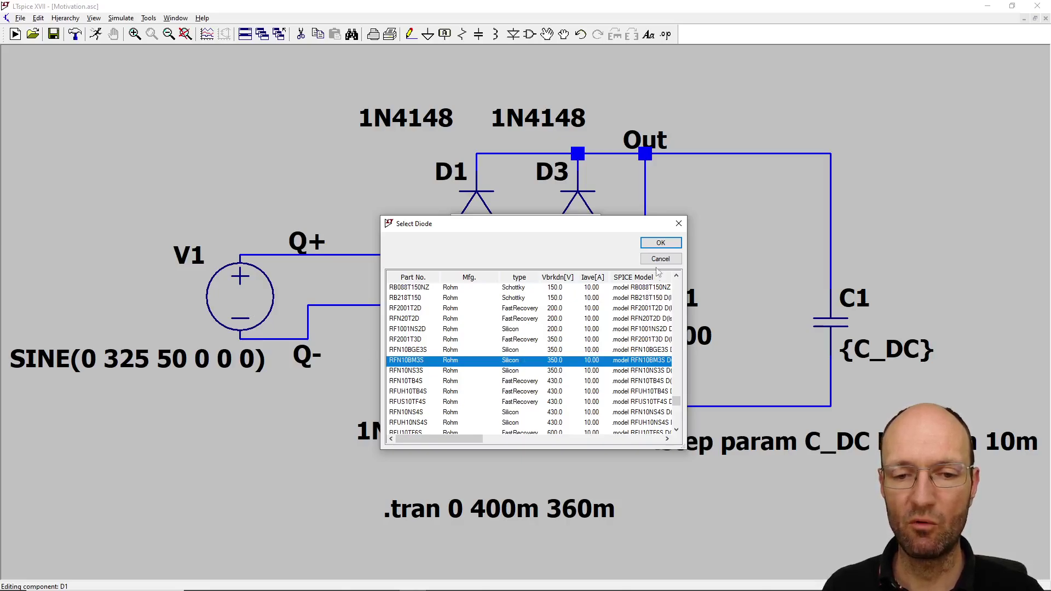
click(660, 243)
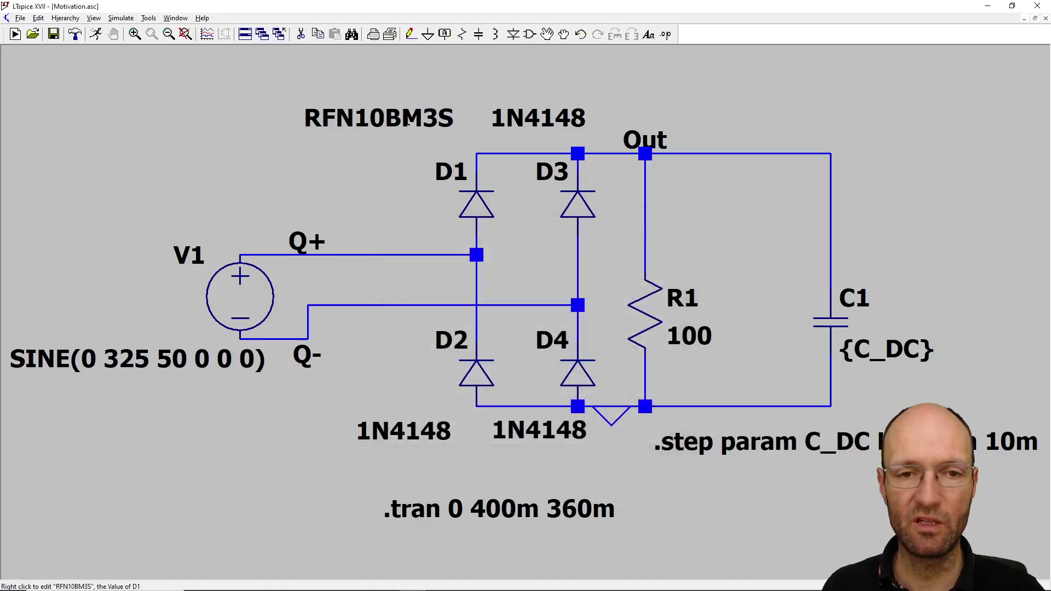
right_click(407, 121)
key(ctrl+c)
key(Return)
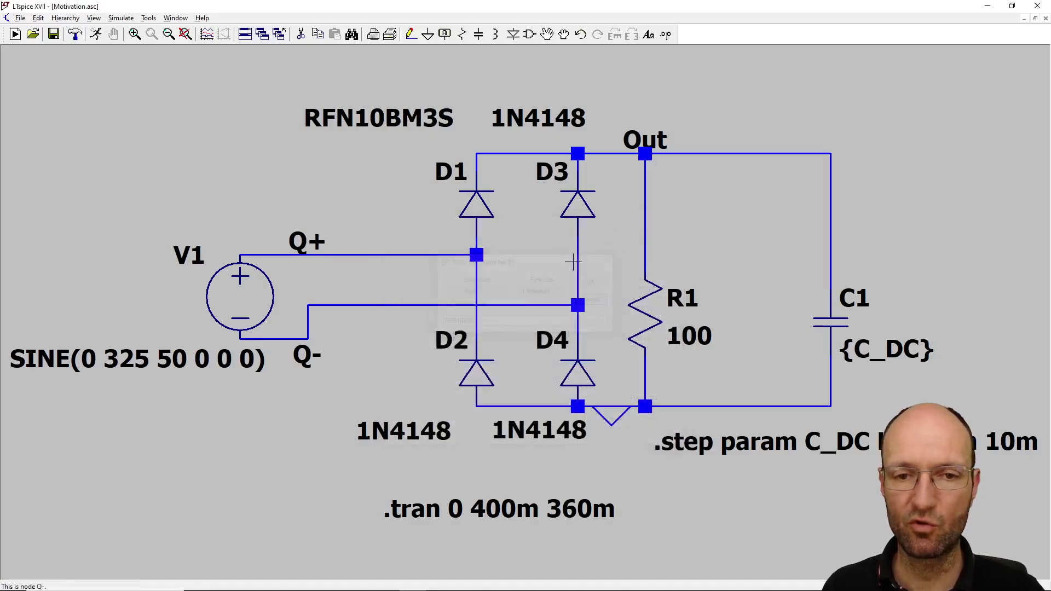
right_click(538, 118)
key(ctrl+v)
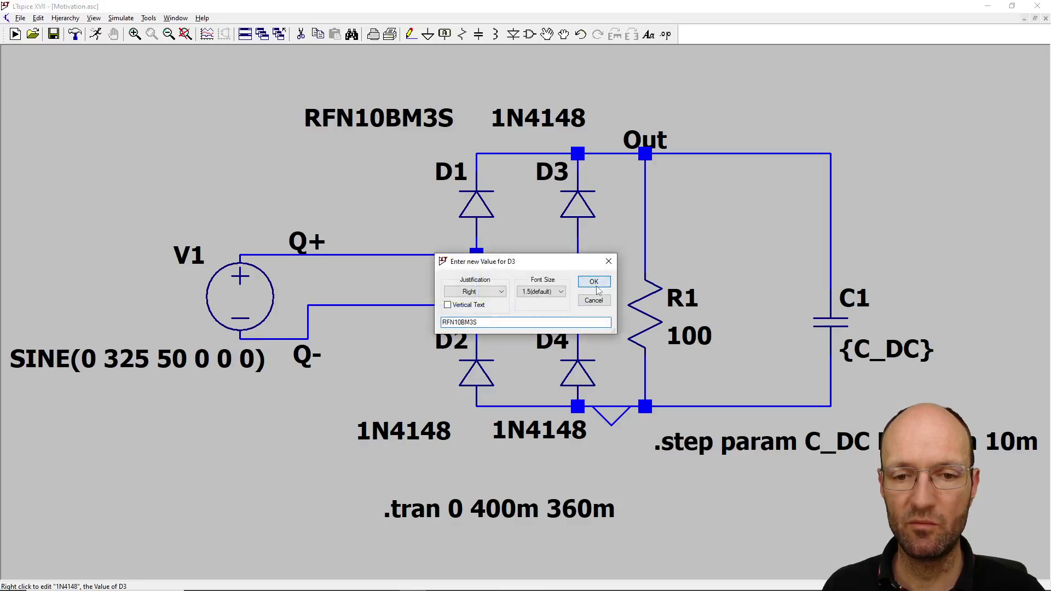
click(596, 283)
click(554, 124)
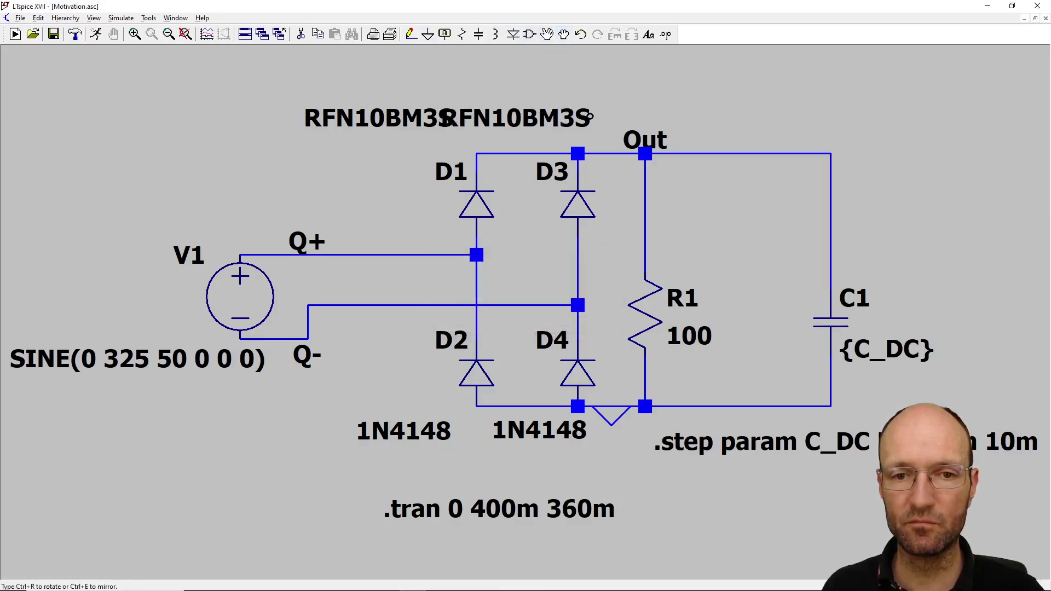
click(592, 122)
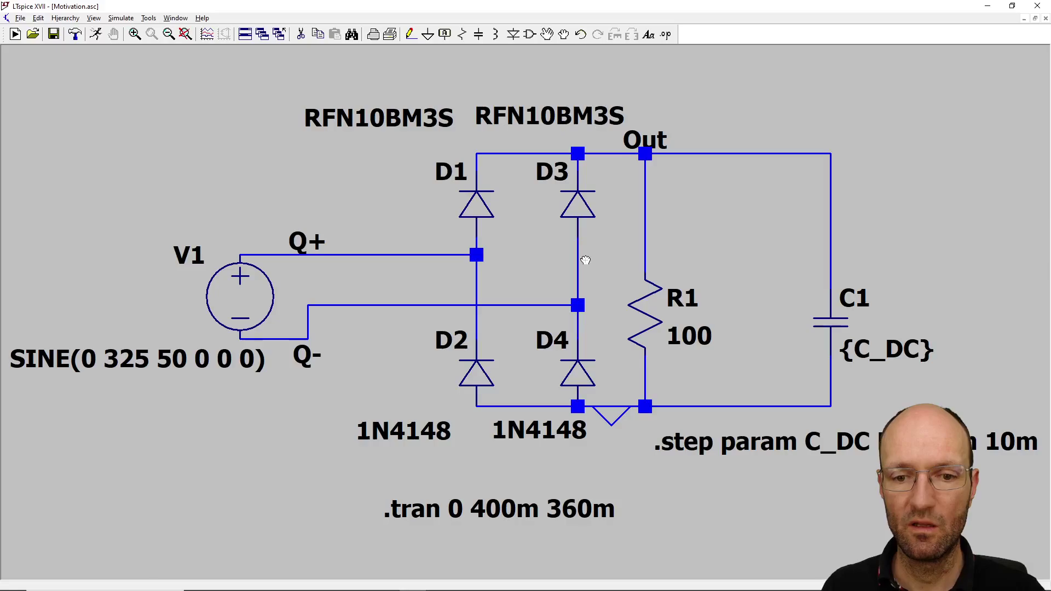
right_click(558, 431)
key(ctrl+v)
key(Return)
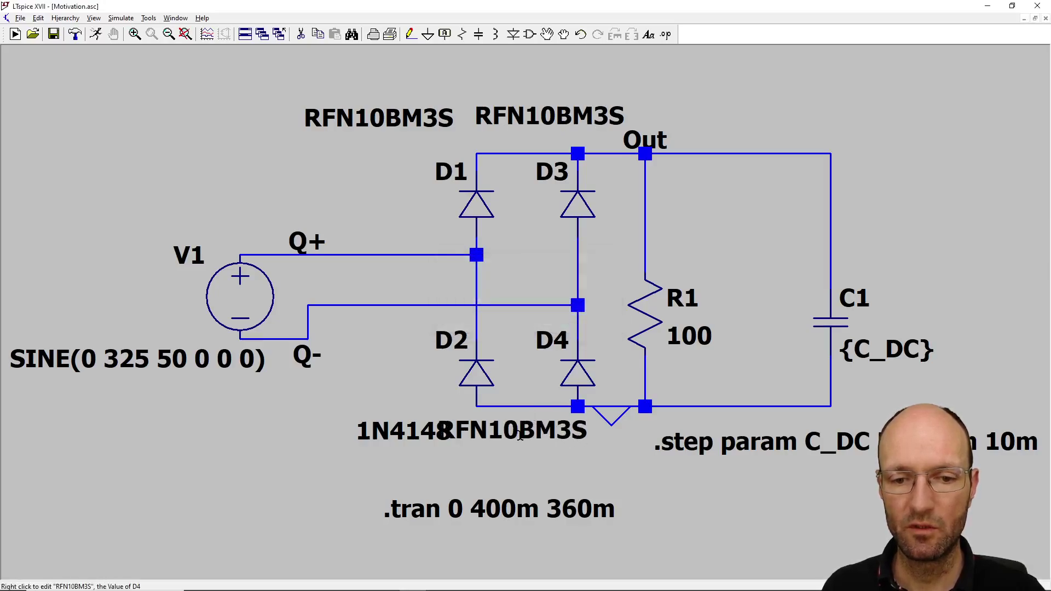
click(547, 34)
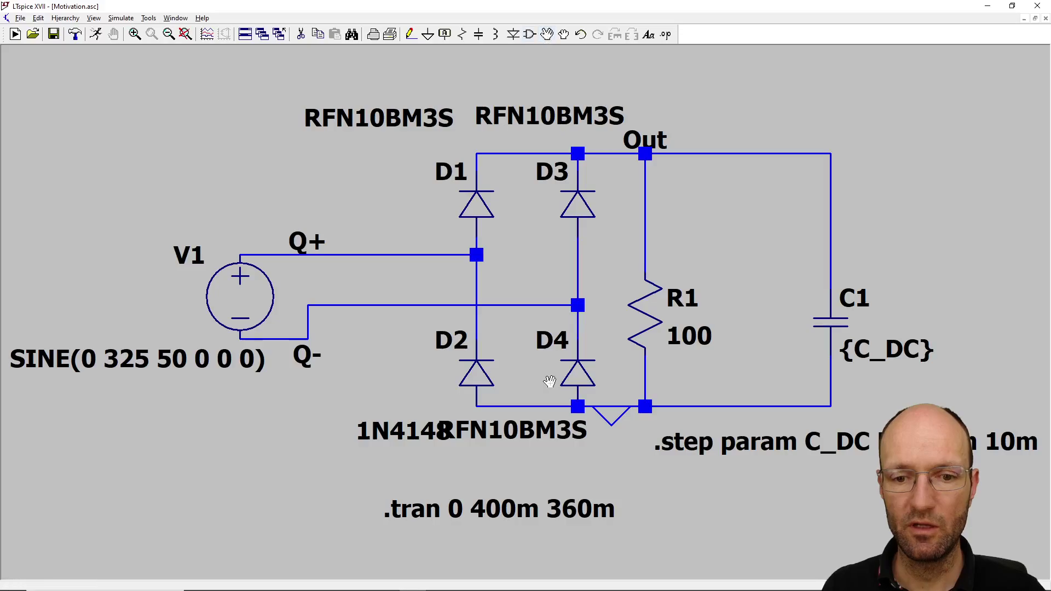
click(547, 421)
click(581, 423)
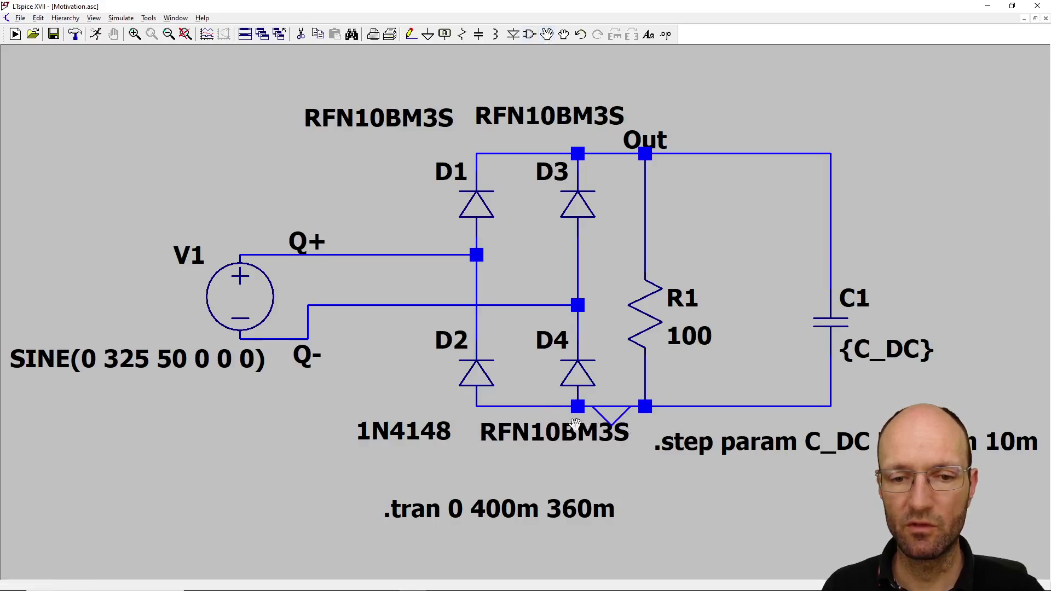
right_click(427, 431)
key(ctrl+v)
click(598, 283)
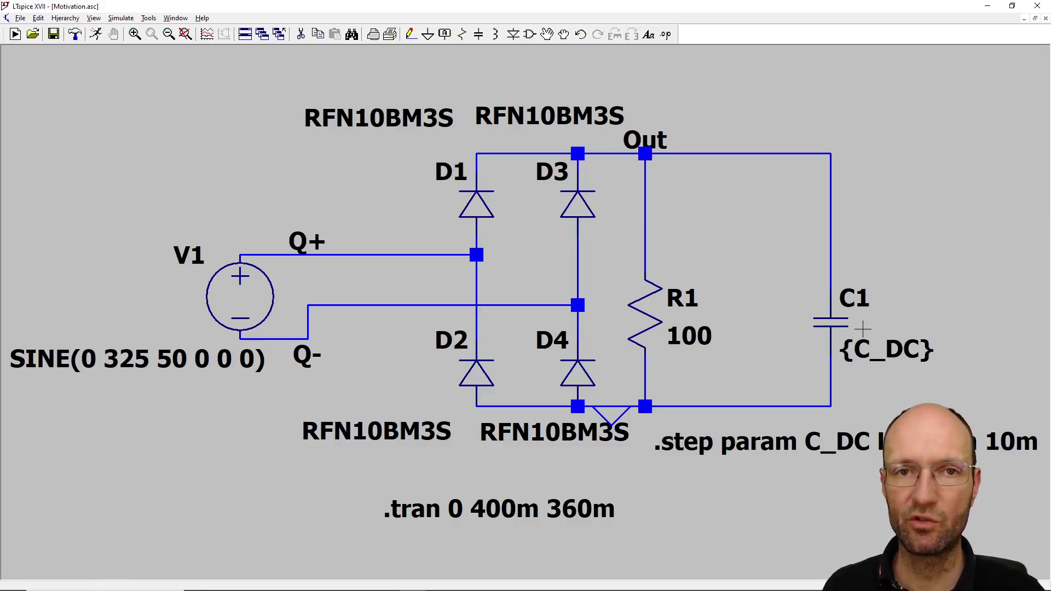
Step: Replace C1's {C_DC} value with a fixed 460u
right_click(876, 348)
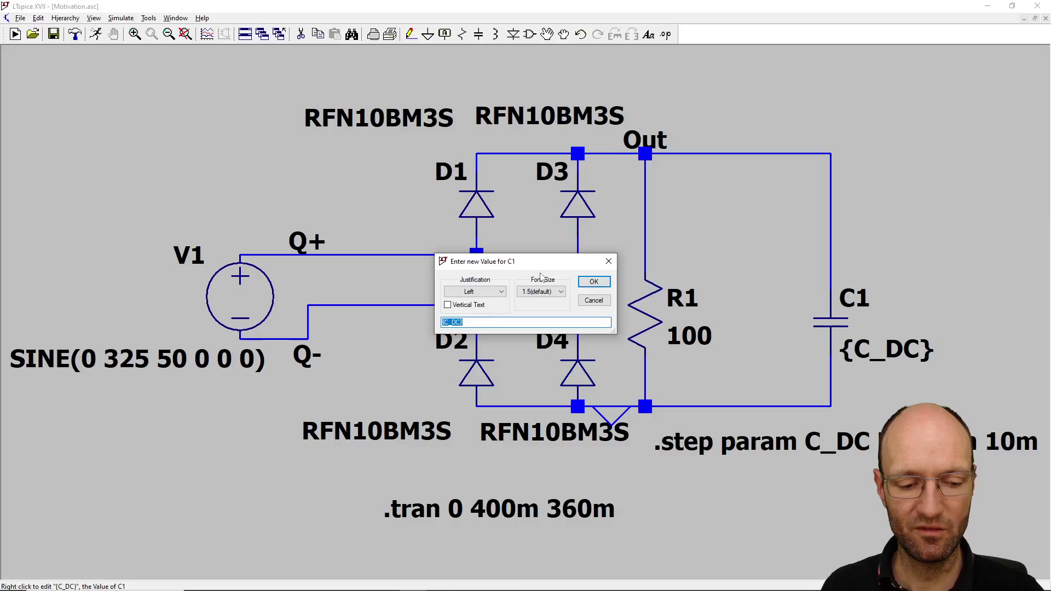
text(46)
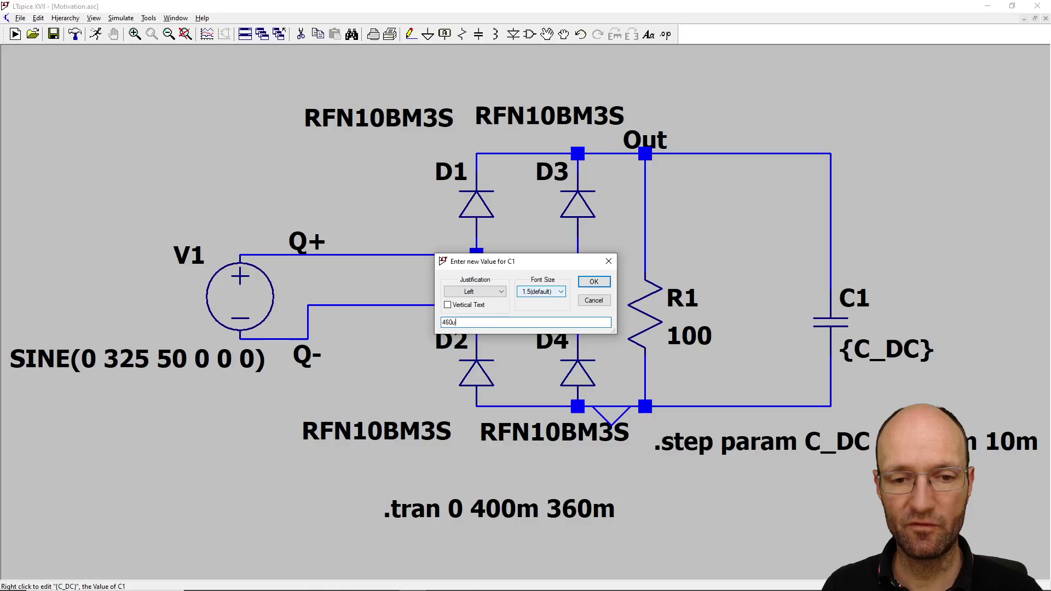
text(0u)
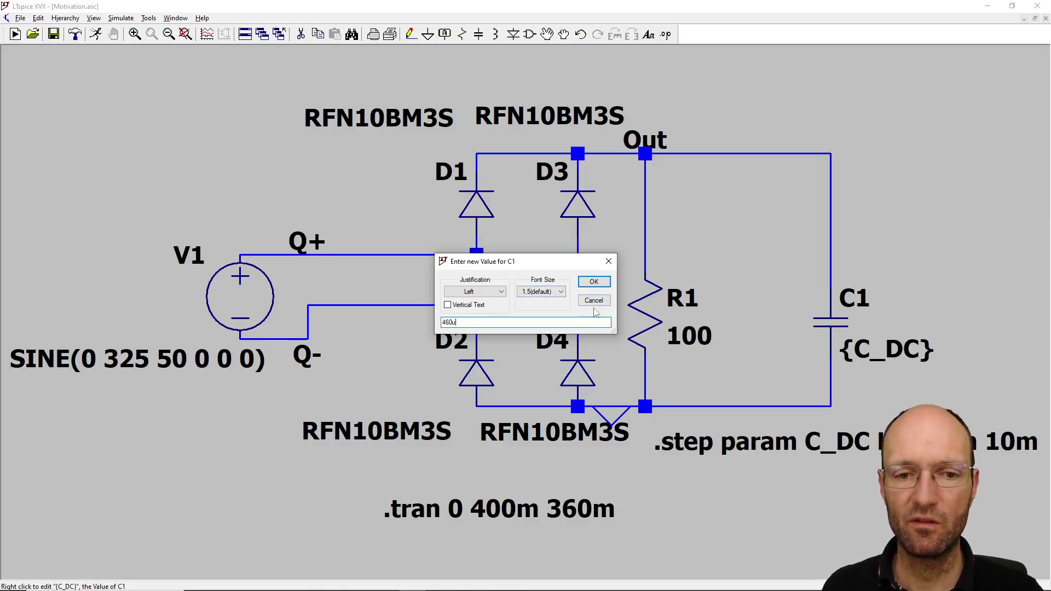
click(593, 280)
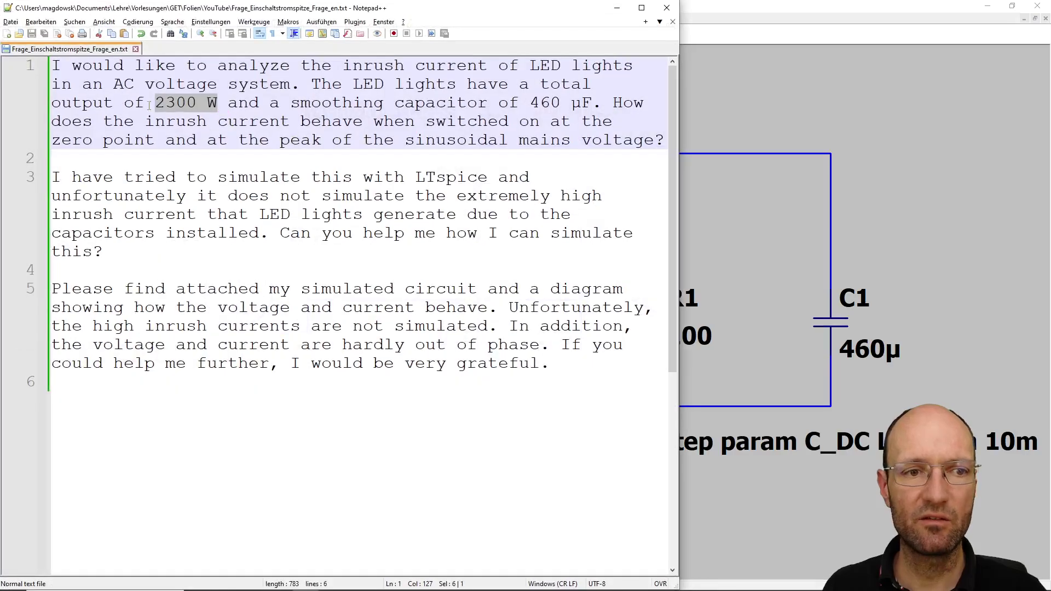
Step: Mark '2300 W' in the Notepad++ question and switch back to the LTspice schematic
drag(155, 104, 217, 104)
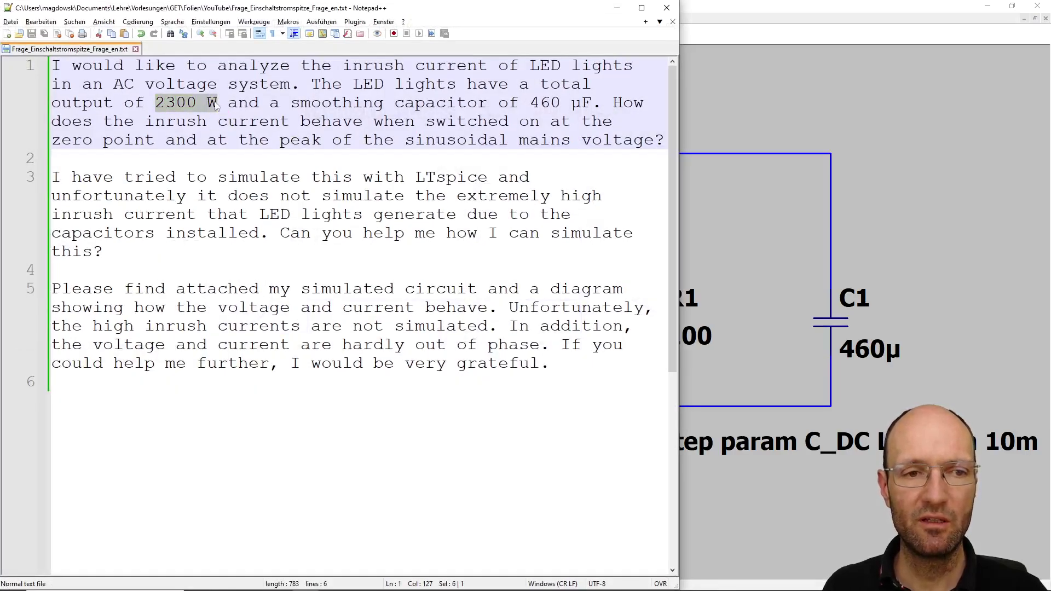
click(724, 104)
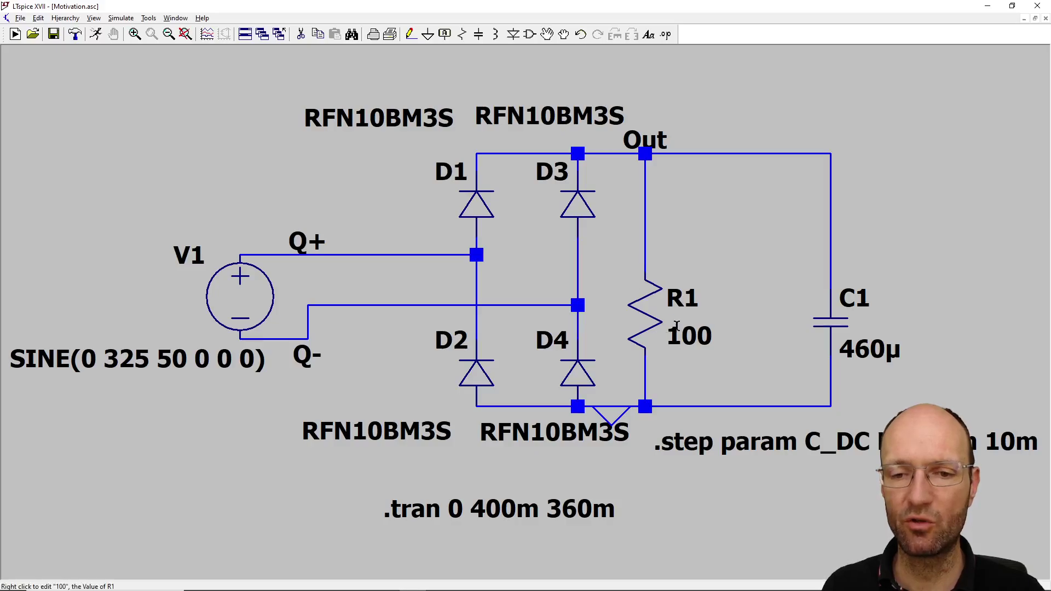
Step: Change R1's resistance from 100 to 30, glance at the question text, then return to LTspice
right_click(649, 317)
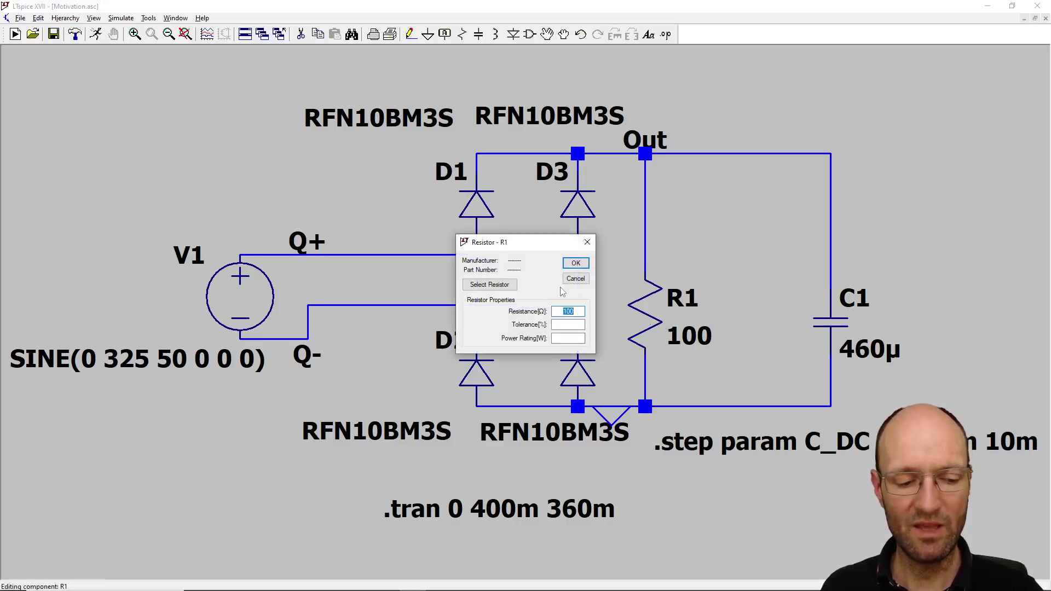
text(30)
key(Return)
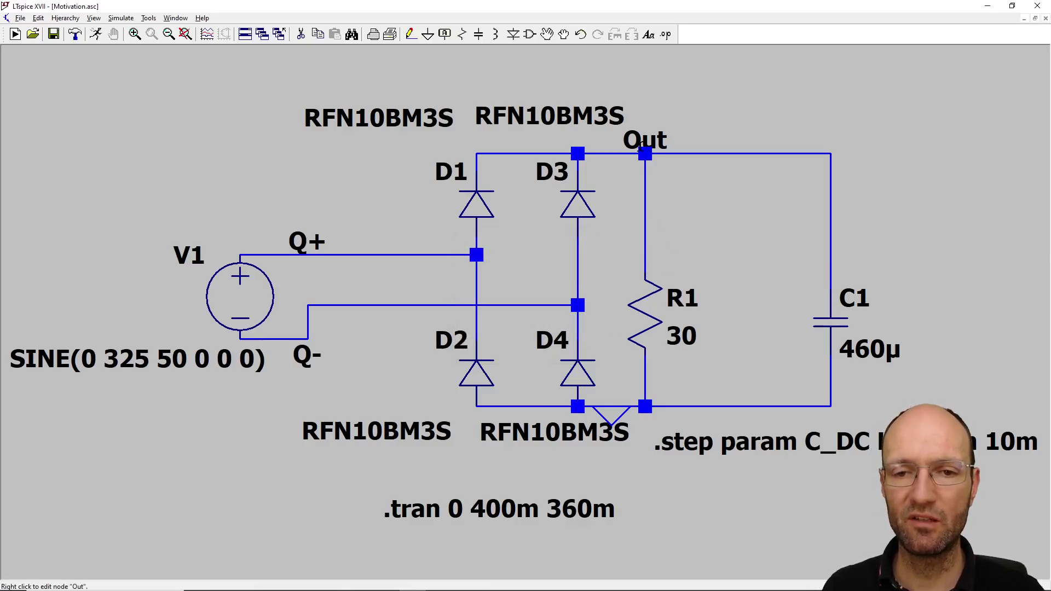
key(alt+Tab)
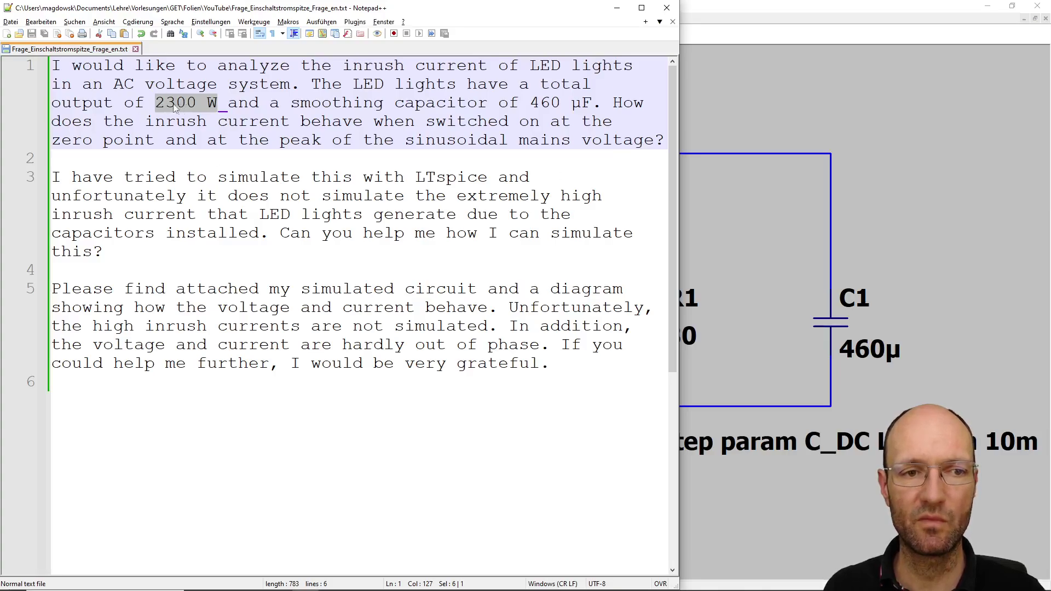
click(701, 116)
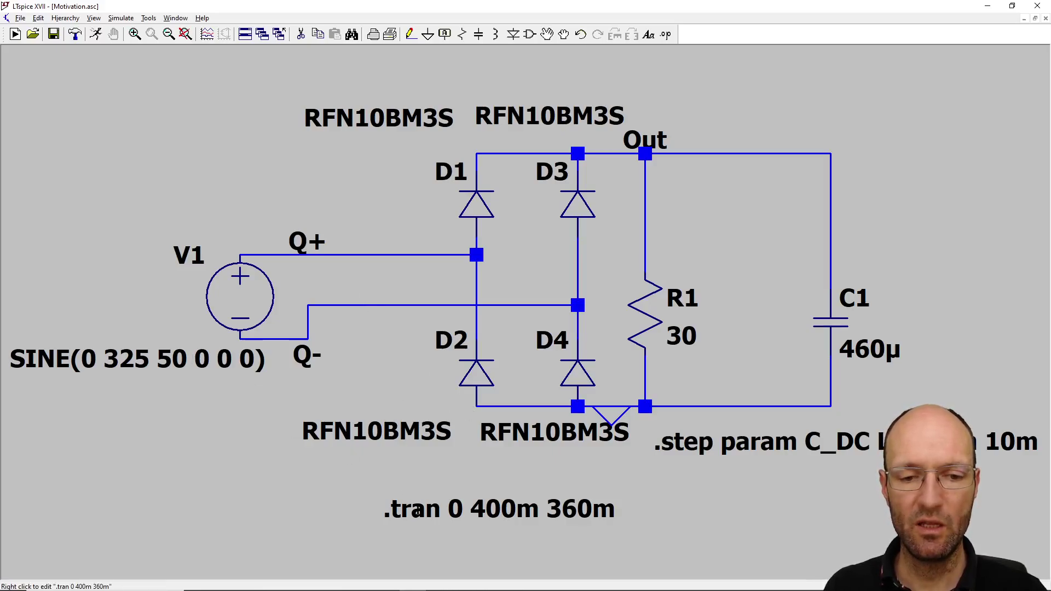
Step: Change the .tran directive's stop time from 400m to 30m and its save-start time from 360m to 0
right_click(417, 511)
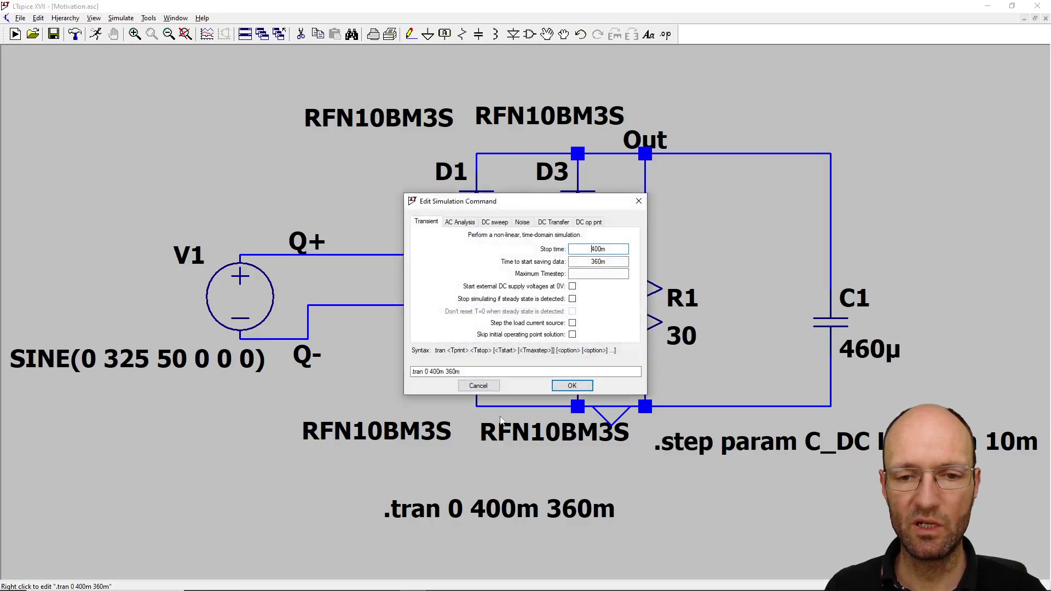
drag(586, 247, 612, 246)
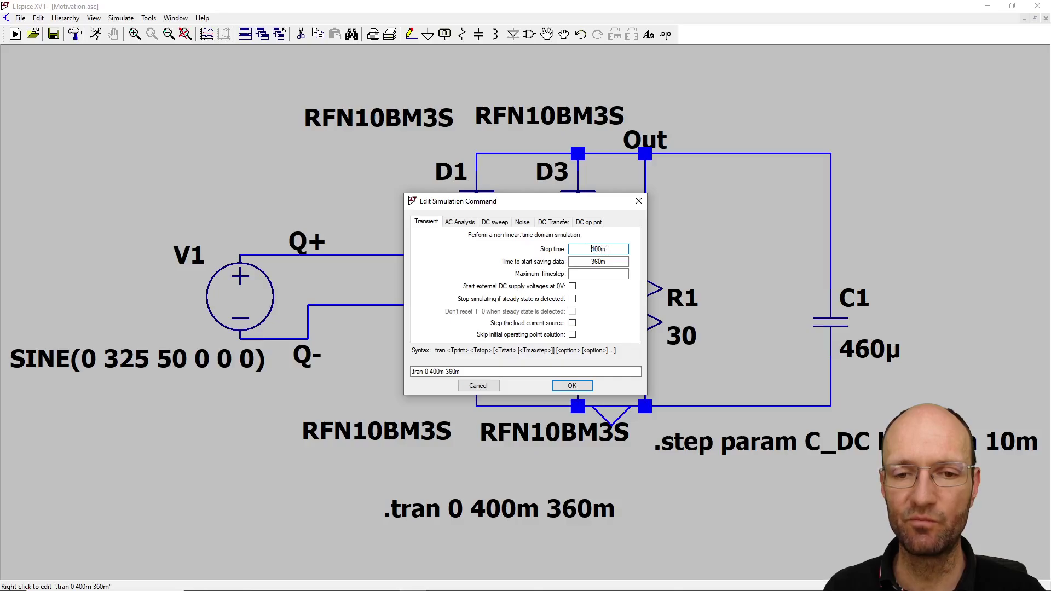
double_click(605, 247)
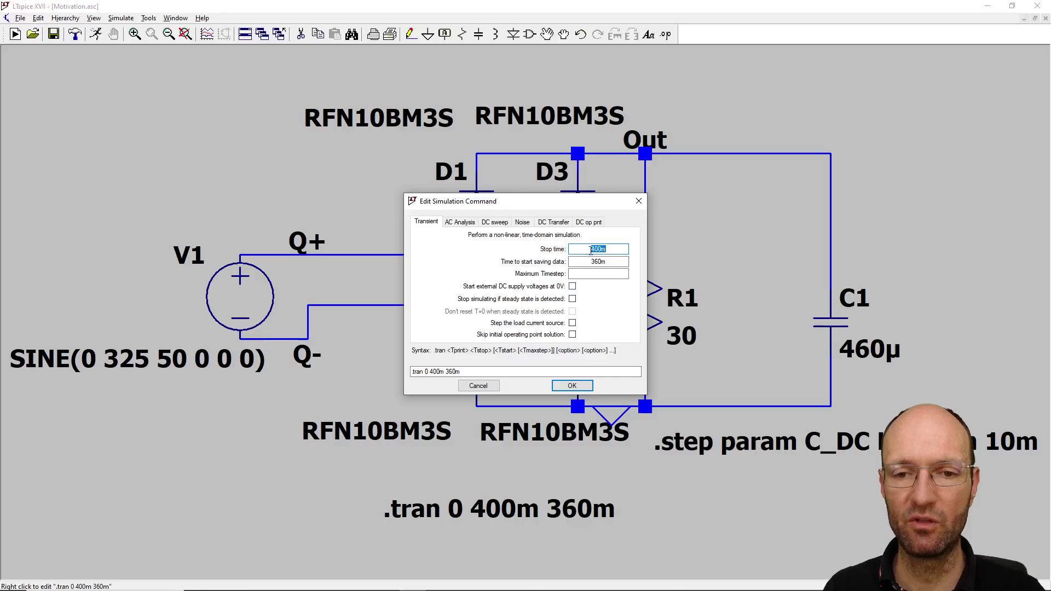
text(0)
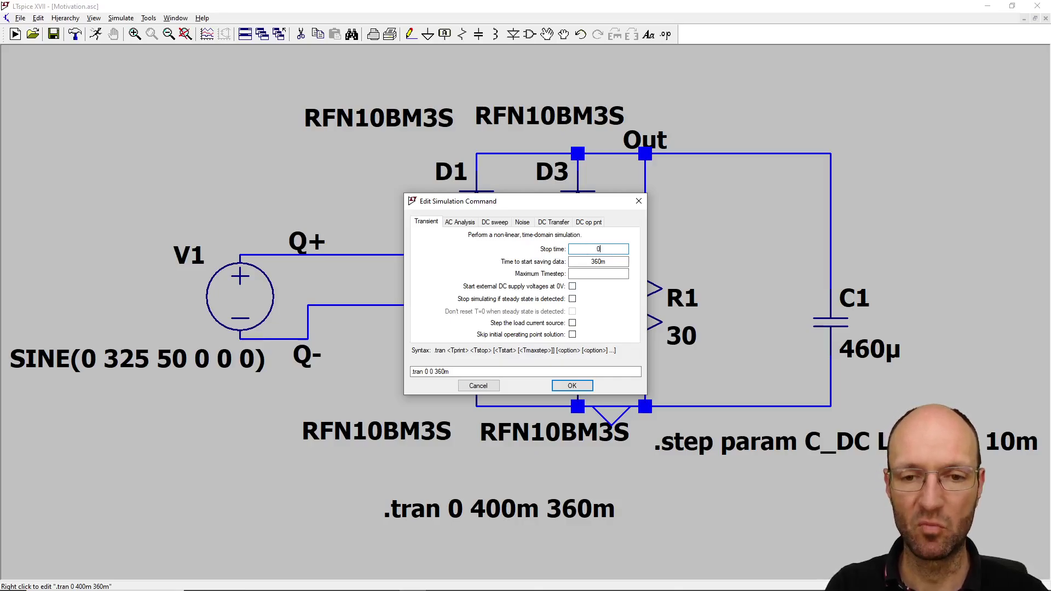
text(0m)
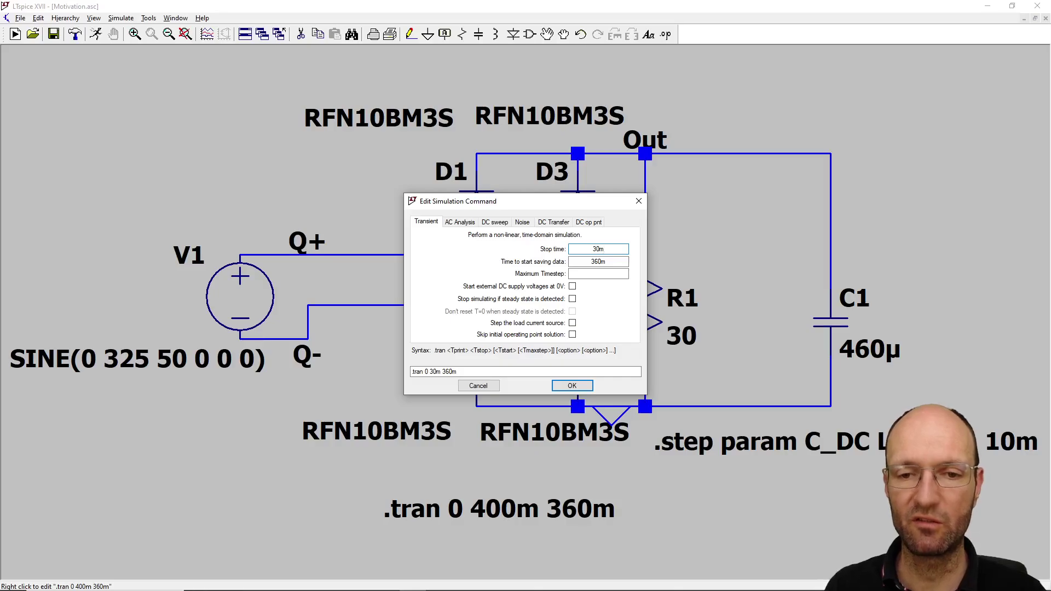
double_click(579, 262)
text(0)
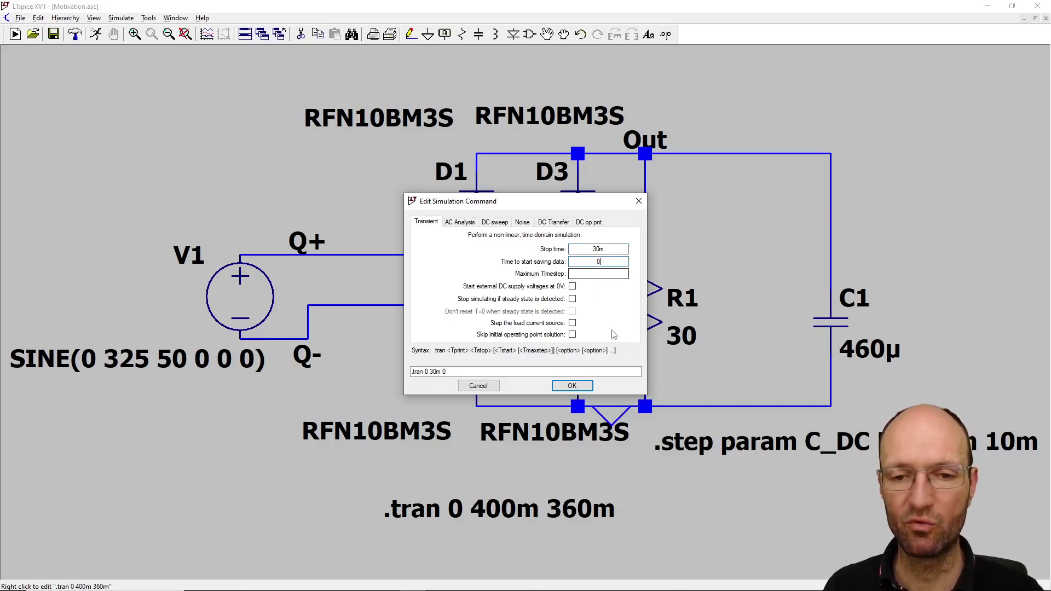
click(572, 386)
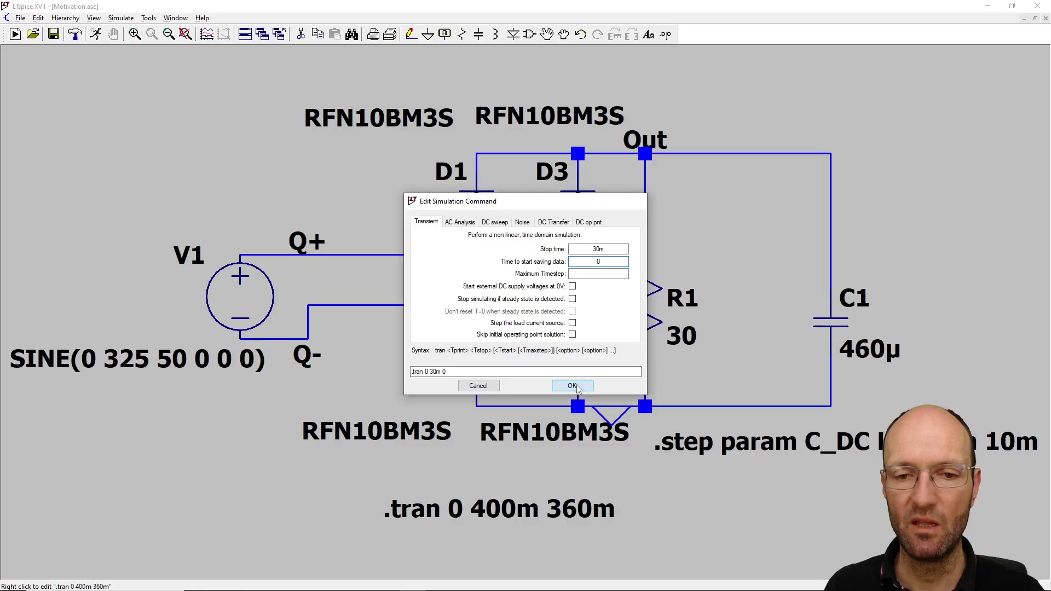
Step: Run the simulation and plot diode current I(D1) along with V(out)
click(95, 34)
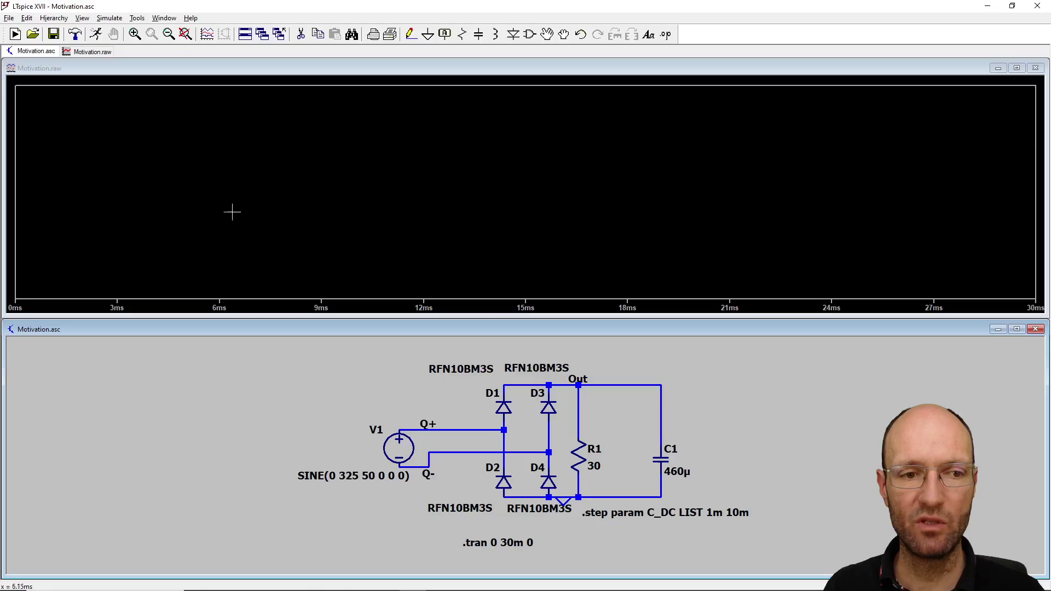
click(504, 408)
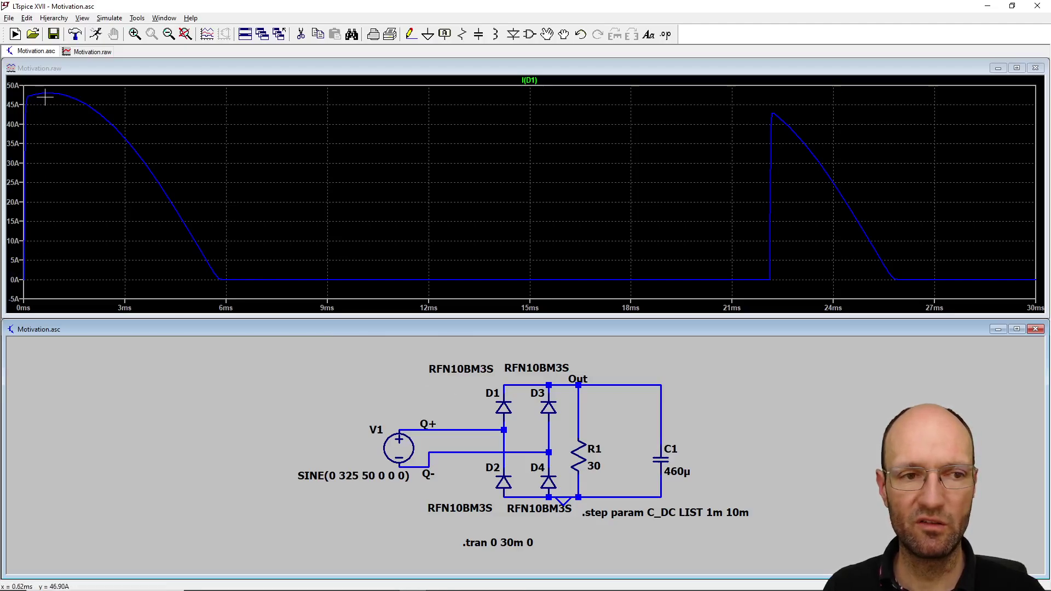
click(585, 380)
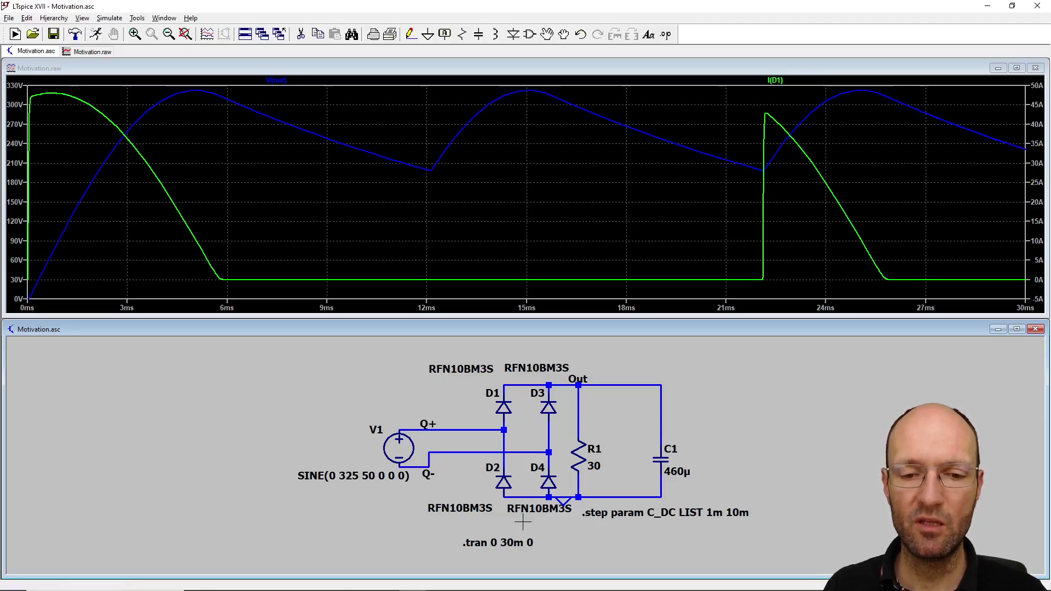
Step: Make the transient directive skip the initial operating point, giving .tran 0 30m 0 uic
right_click(514, 542)
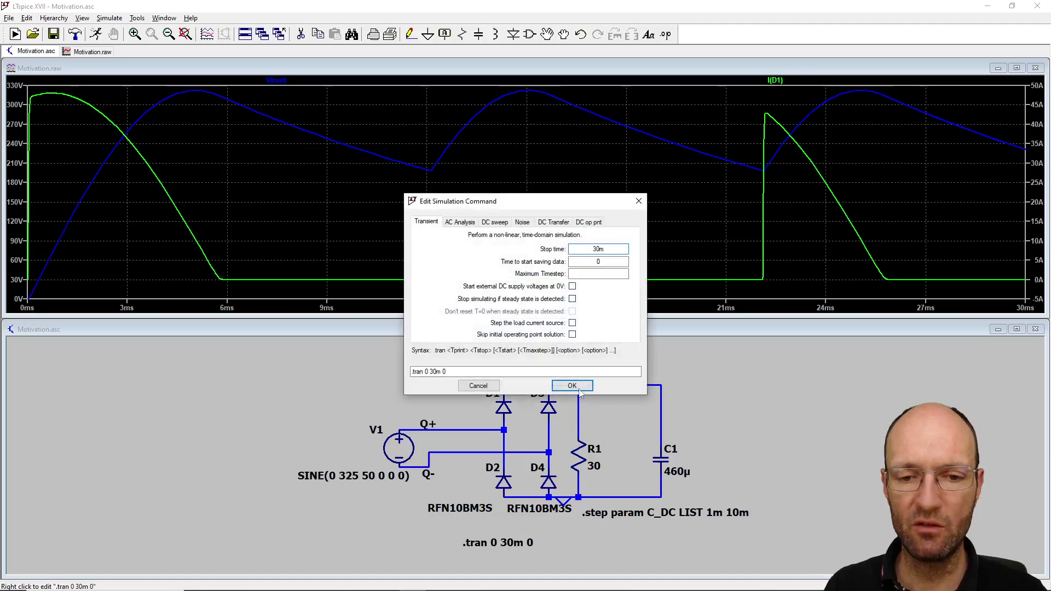
click(573, 334)
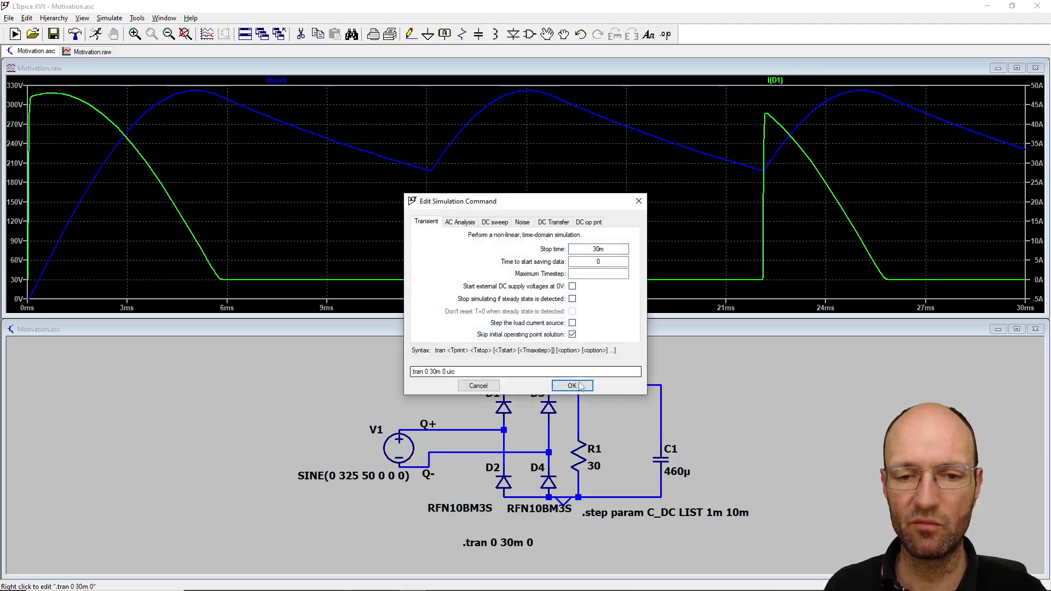
click(572, 386)
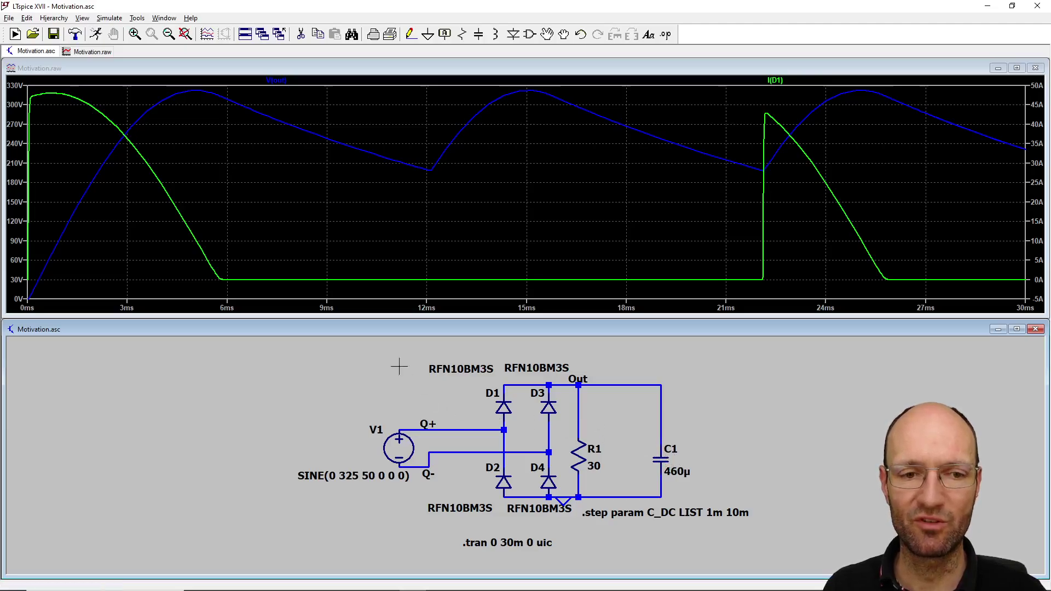
Step: Set V1's sine phase to {phi}, giving SINE(0 325 50 0 0 {phi}), and open the C_DC .step directive
right_click(385, 475)
click(593, 300)
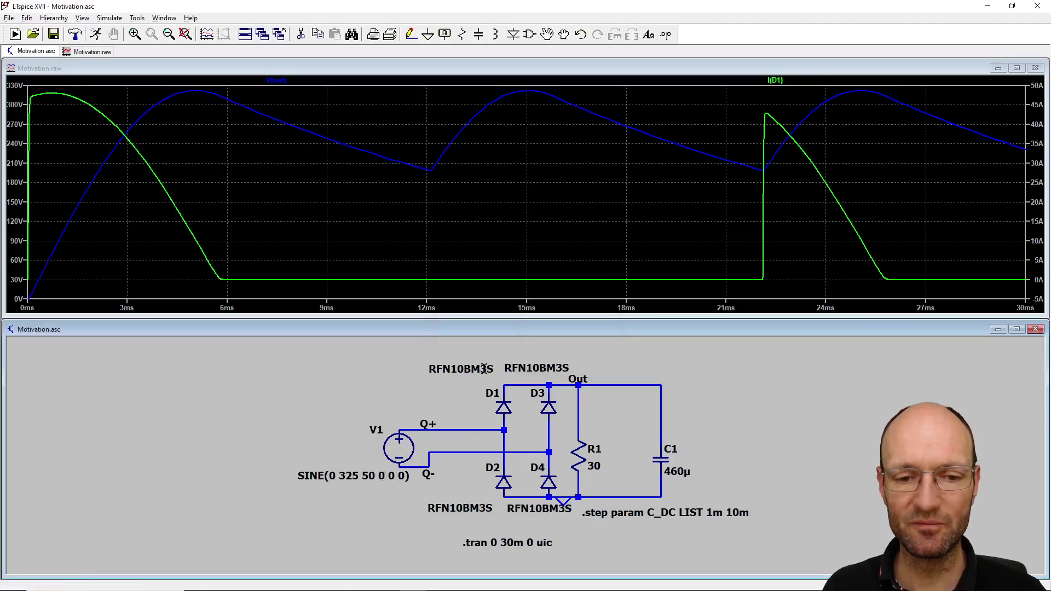
right_click(398, 448)
double_click(500, 354)
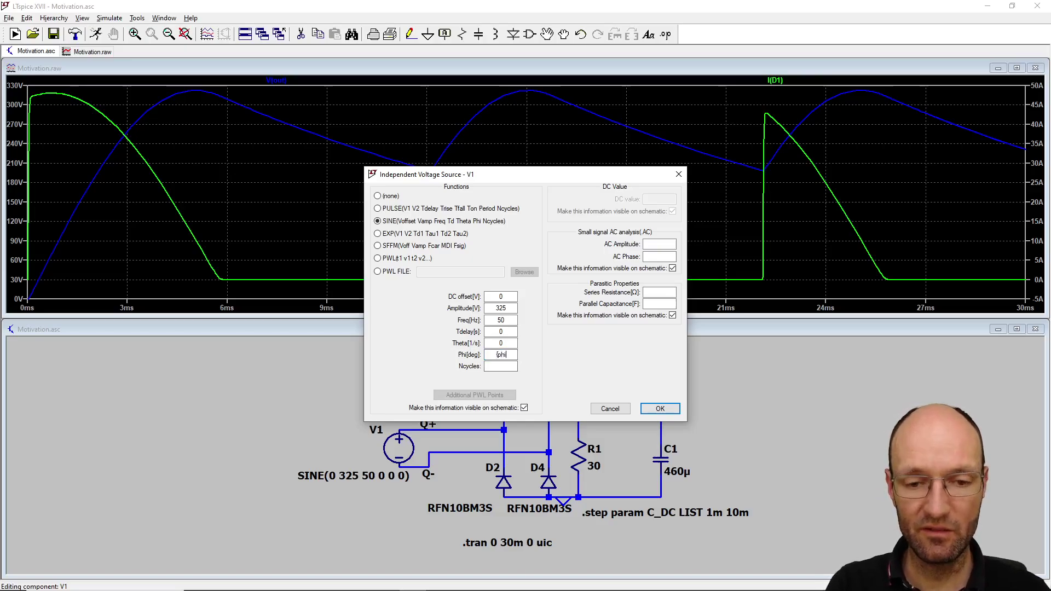
text({phi})
key(Return)
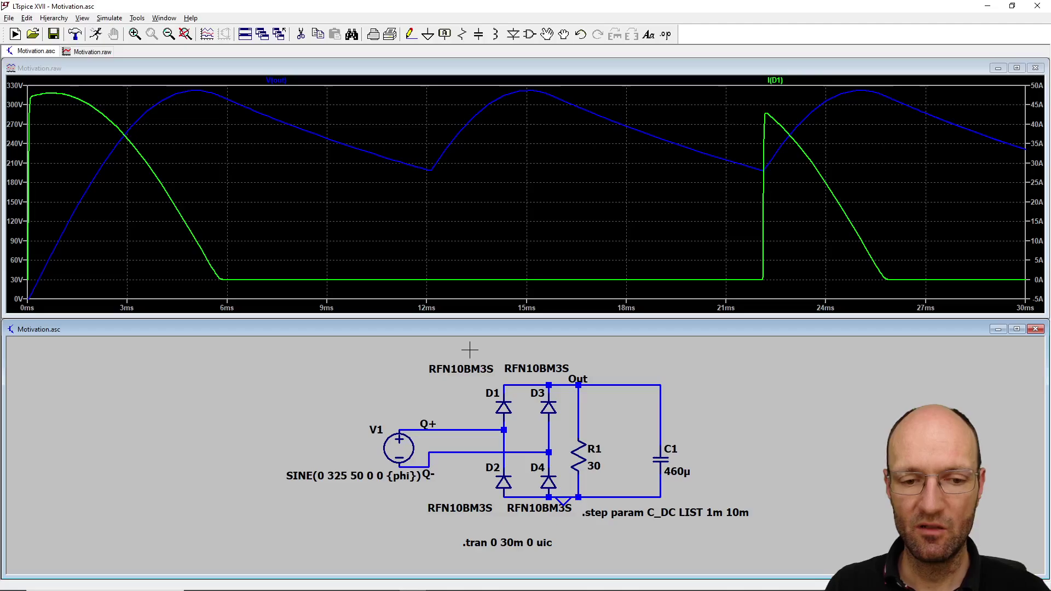
right_click(625, 512)
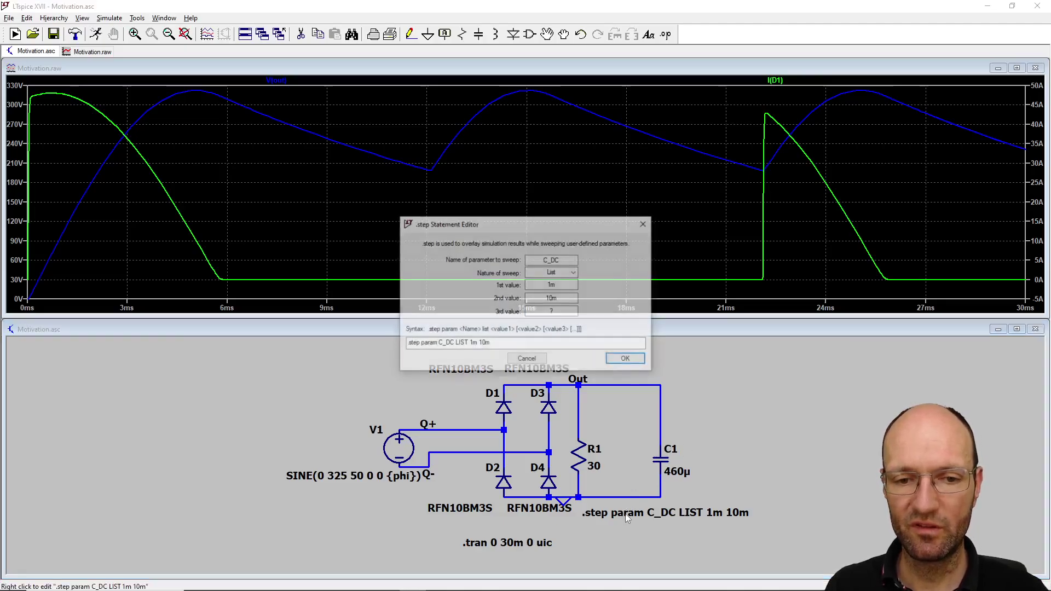
Step: Change the sweep to a linear .step param phi 0 90 30
drag(567, 259, 522, 259)
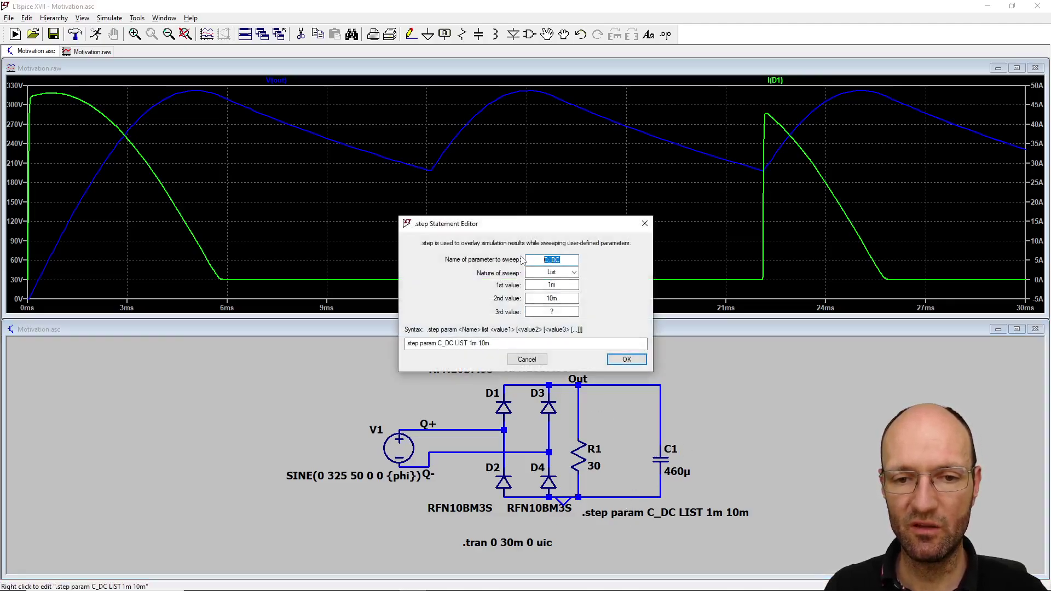
text(phi)
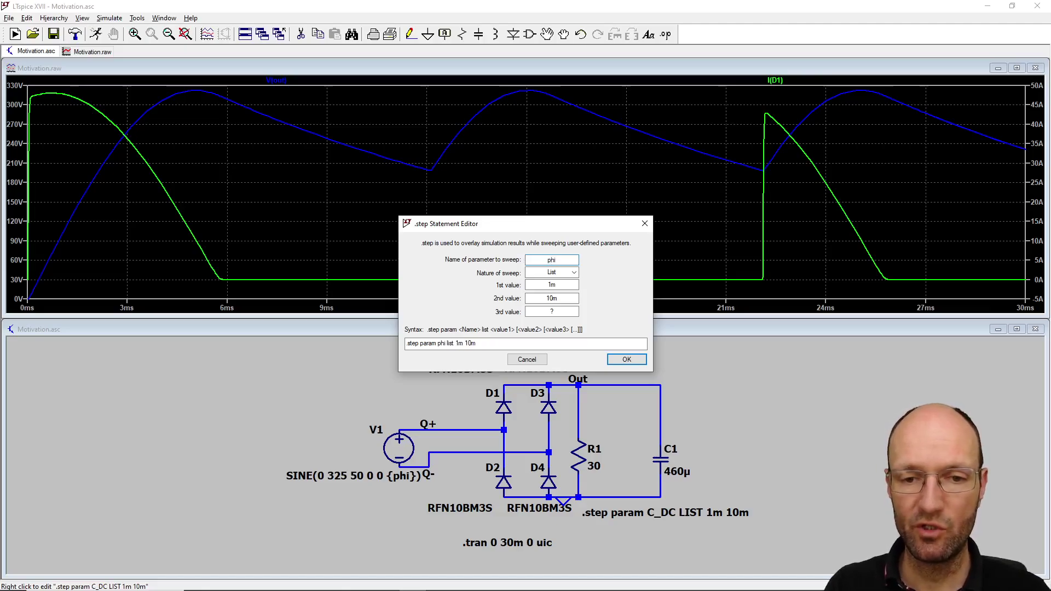
click(570, 273)
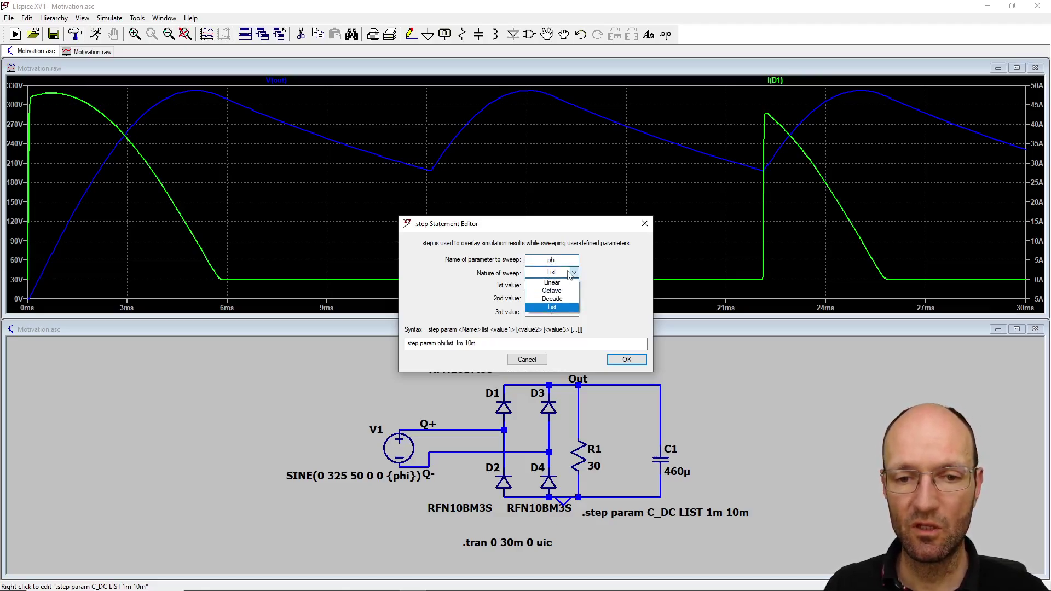
click(553, 283)
double_click(553, 284)
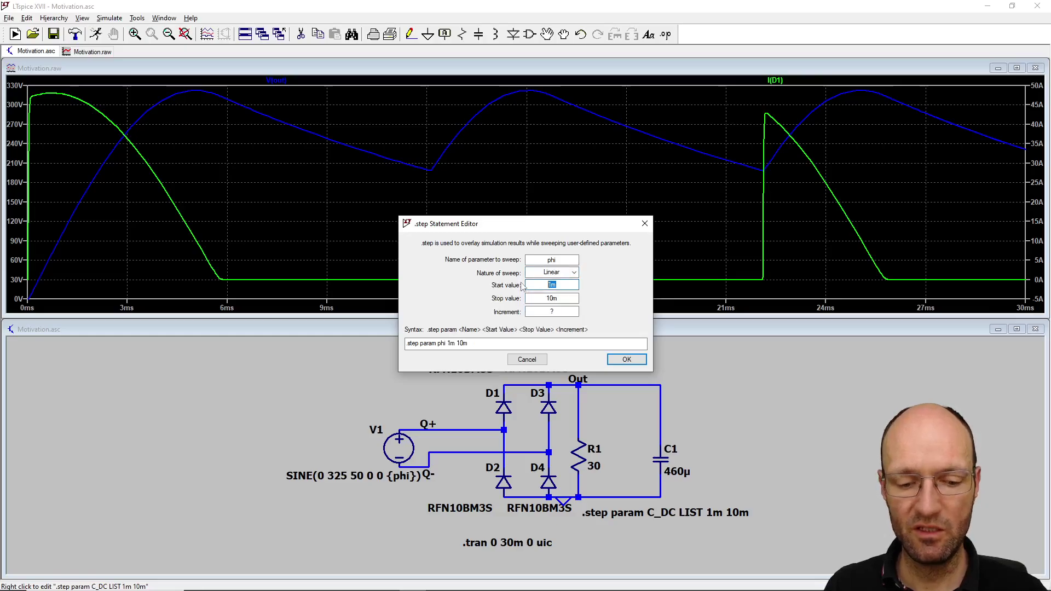
text(0)
key(Tab)
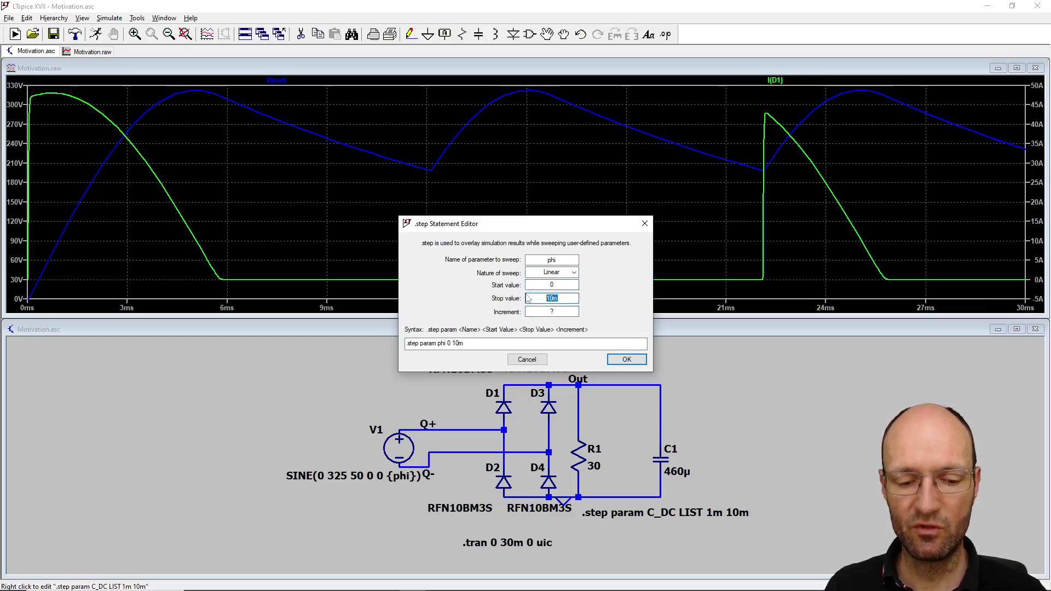
text(90)
drag(561, 315, 530, 312)
text(3)
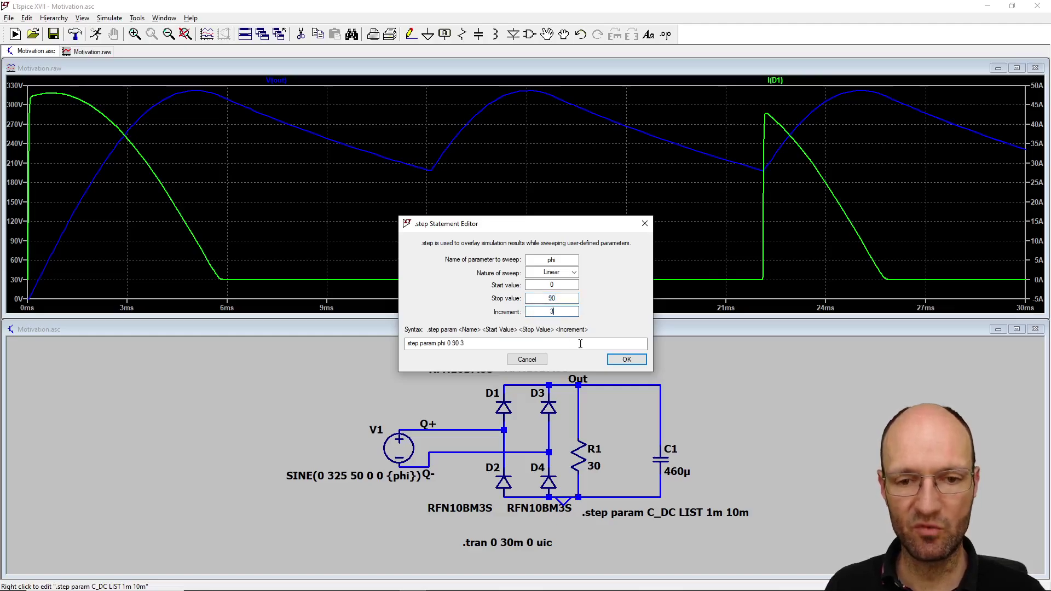
text(0)
click(627, 359)
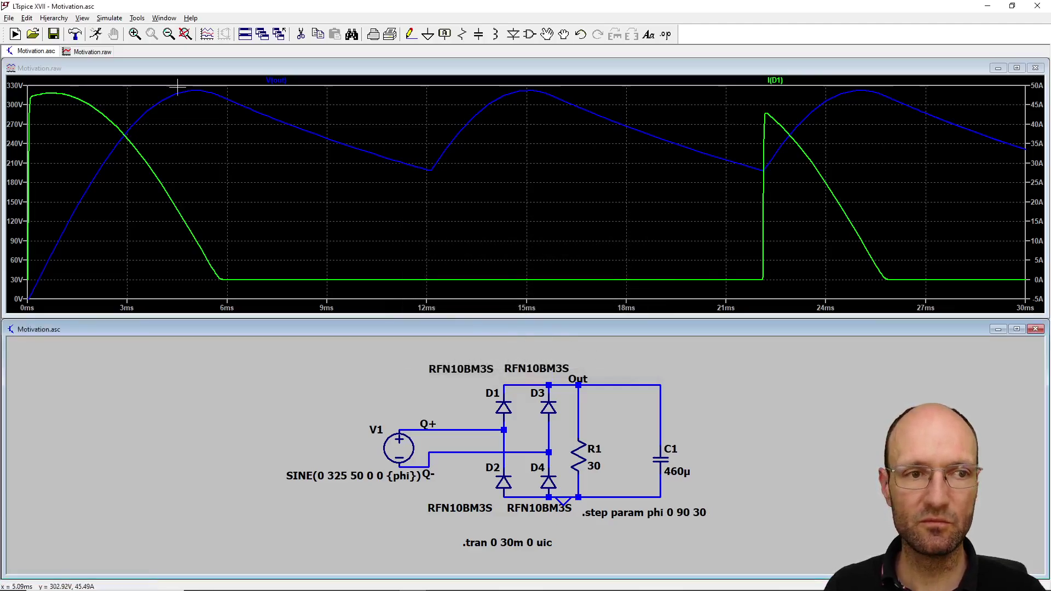
Step: Run the phi sweep and bring up V1's properties to give it a series resistance of 1
click(96, 33)
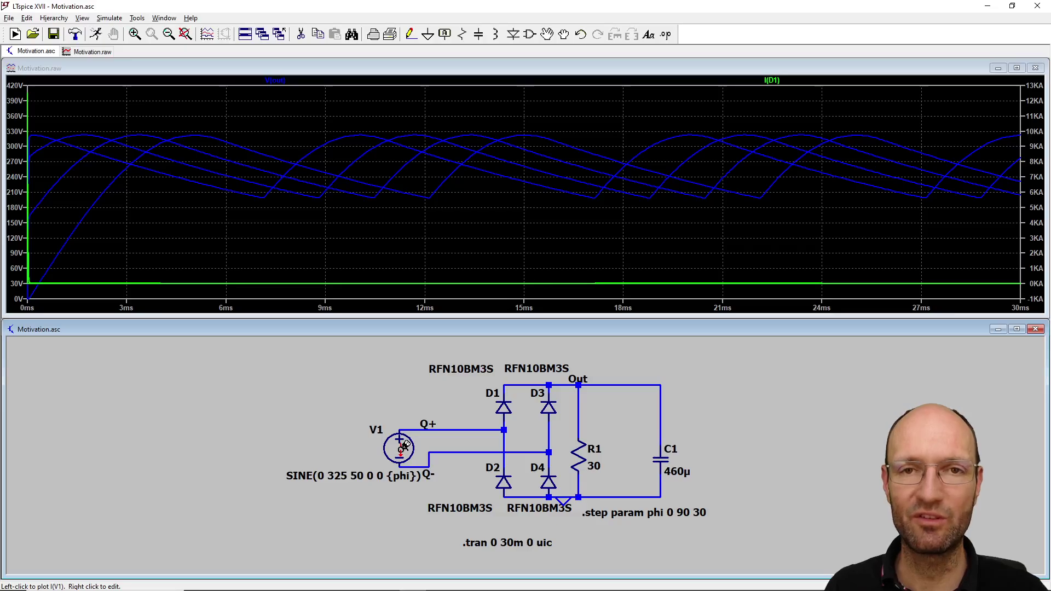
right_click(404, 446)
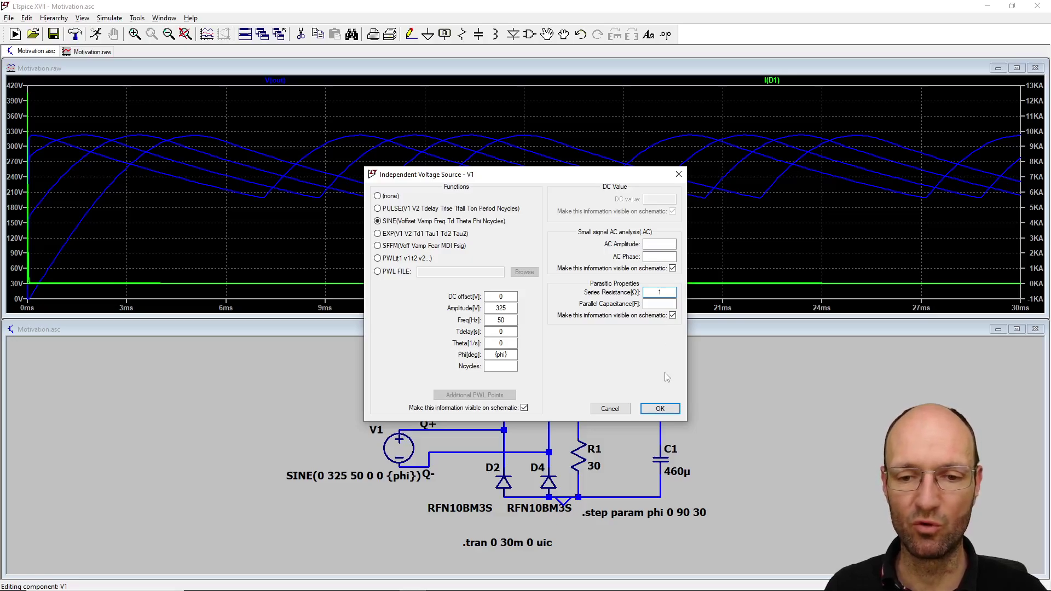
Step: Apply Rser=1 to V1 and re-run the stepped simulation
click(660, 409)
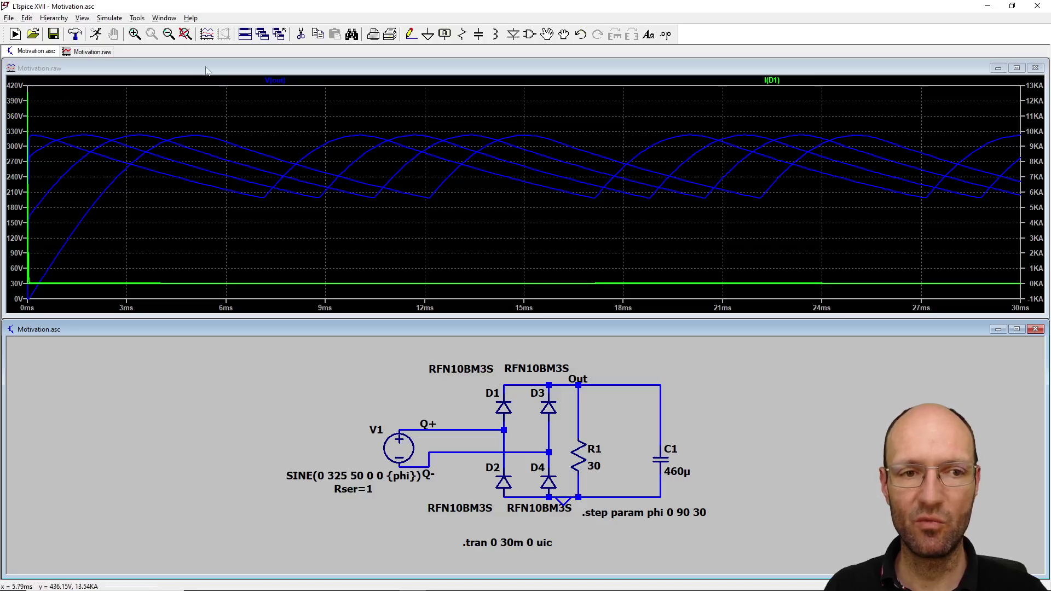
click(98, 35)
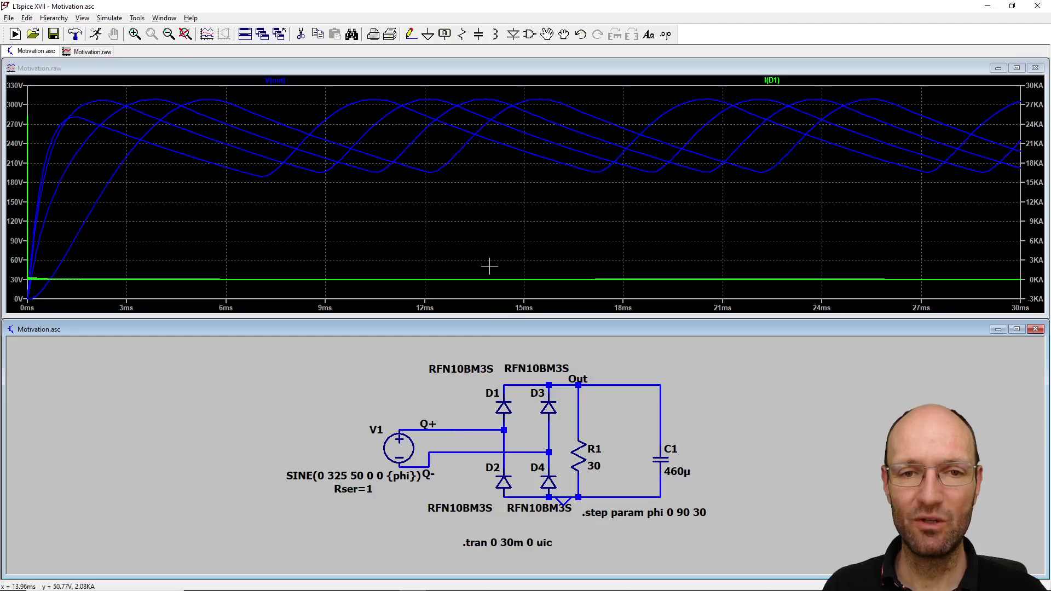
Step: Insert a horizontal 1u inductor L1 into the Q+ wire between V1 and the diode bridge
click(494, 34)
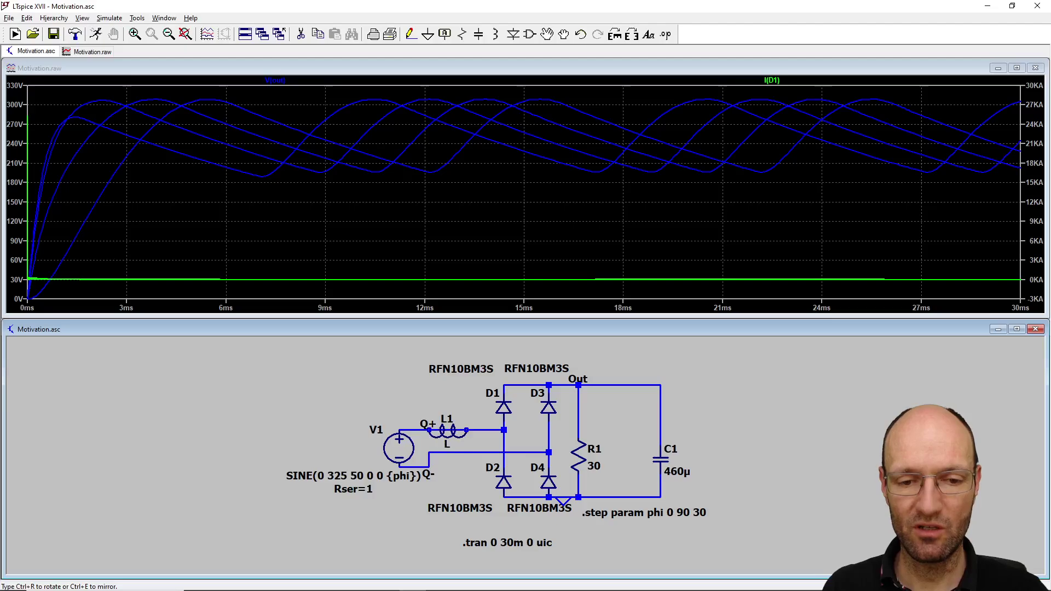
key(ctrl+r)
click(482, 430)
key(Escape)
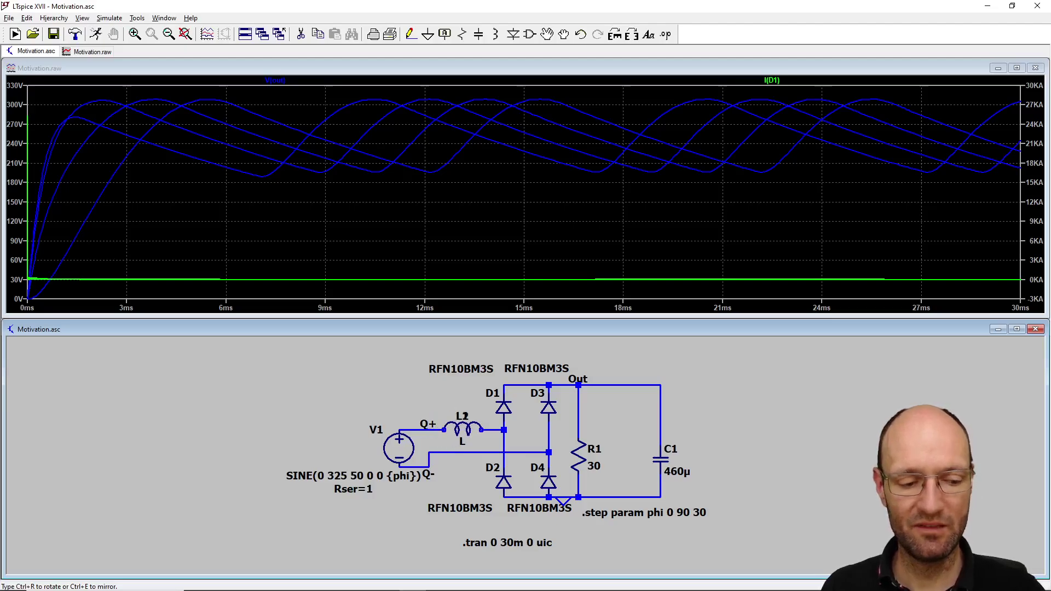
right_click(463, 431)
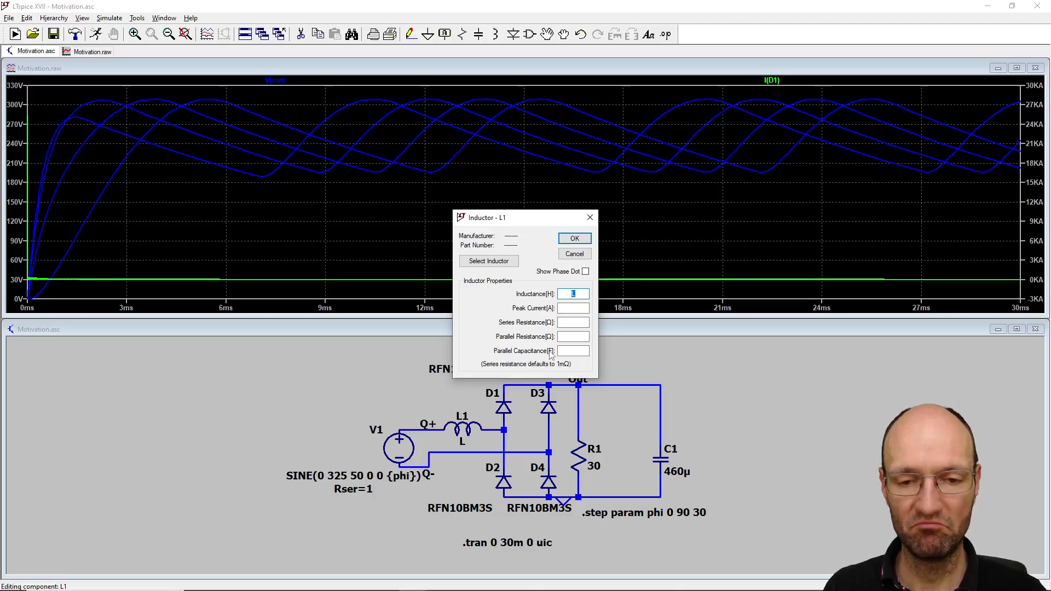
text(1u)
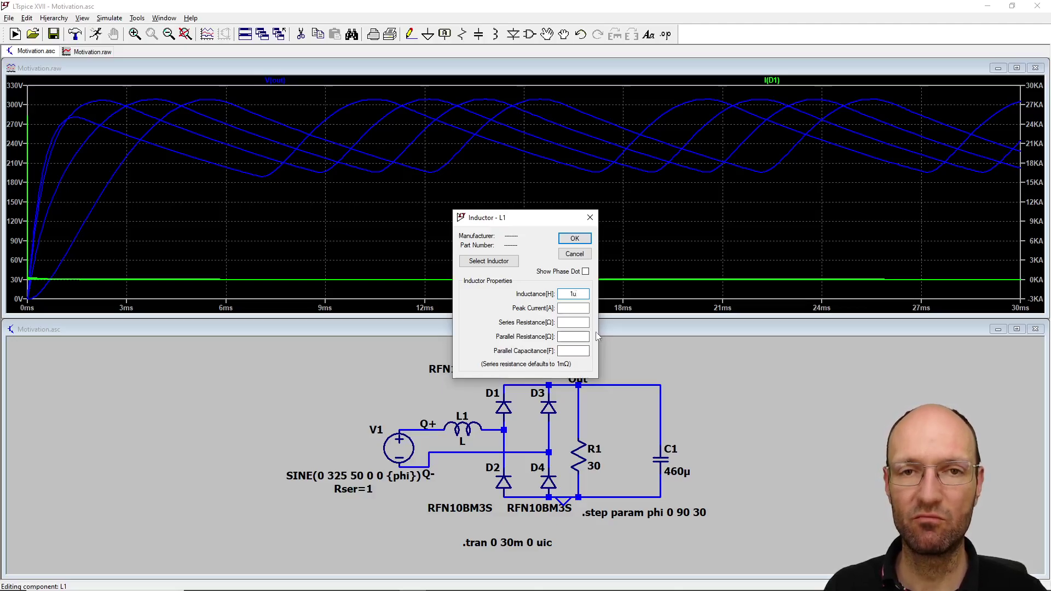
click(575, 240)
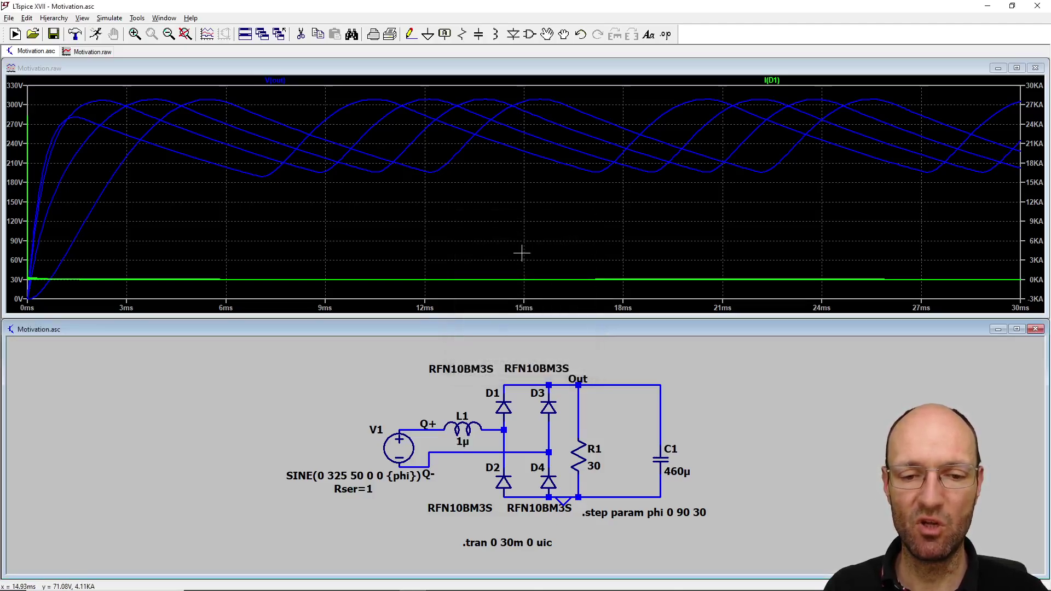
Step: Re-run the simulation and delete the V(out) trace, leaving only the I(D1) curves
click(95, 33)
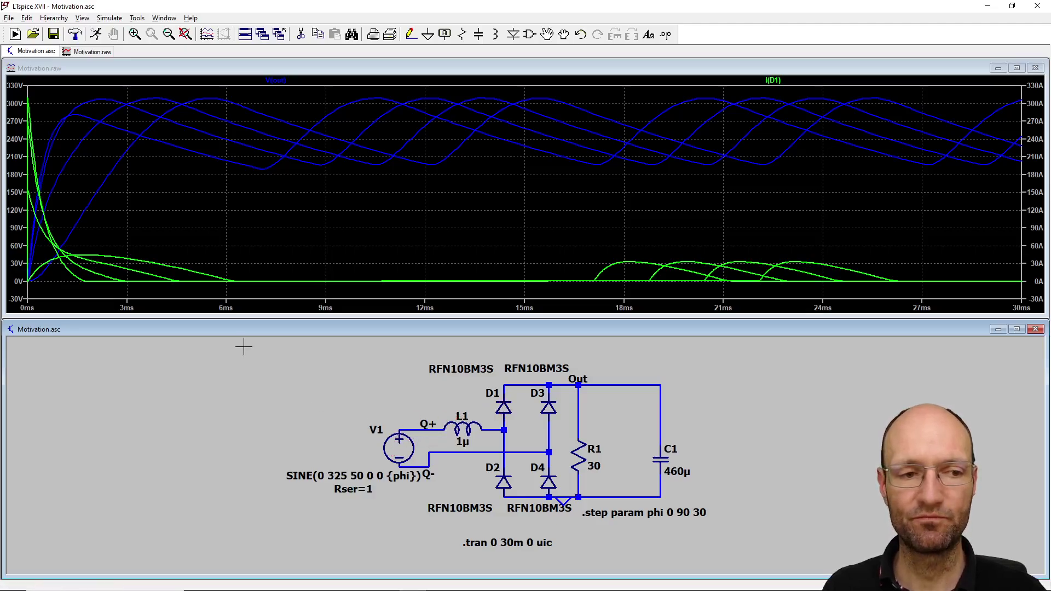
click(281, 68)
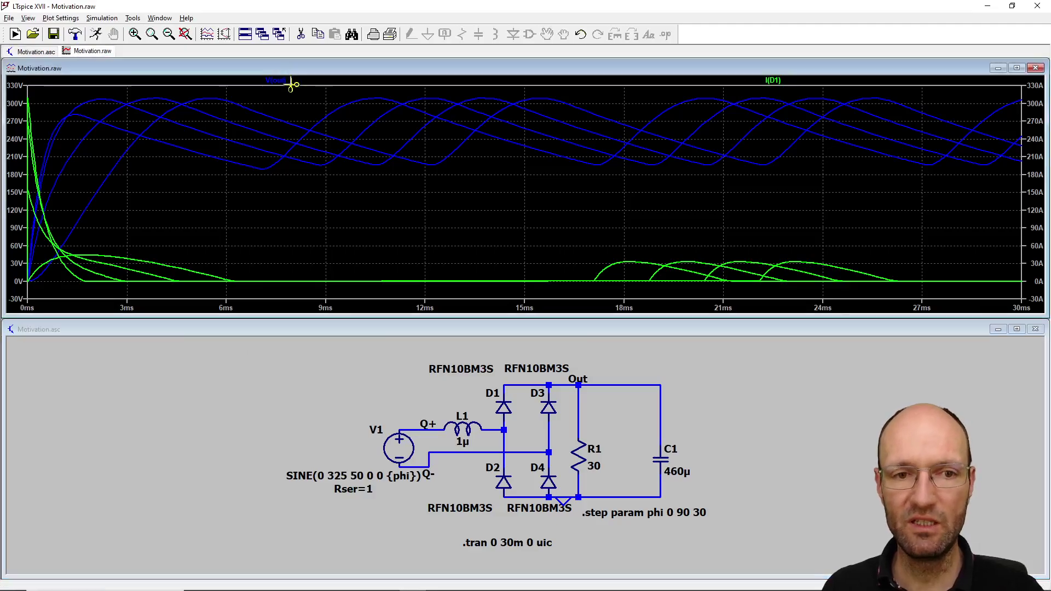
click(281, 81)
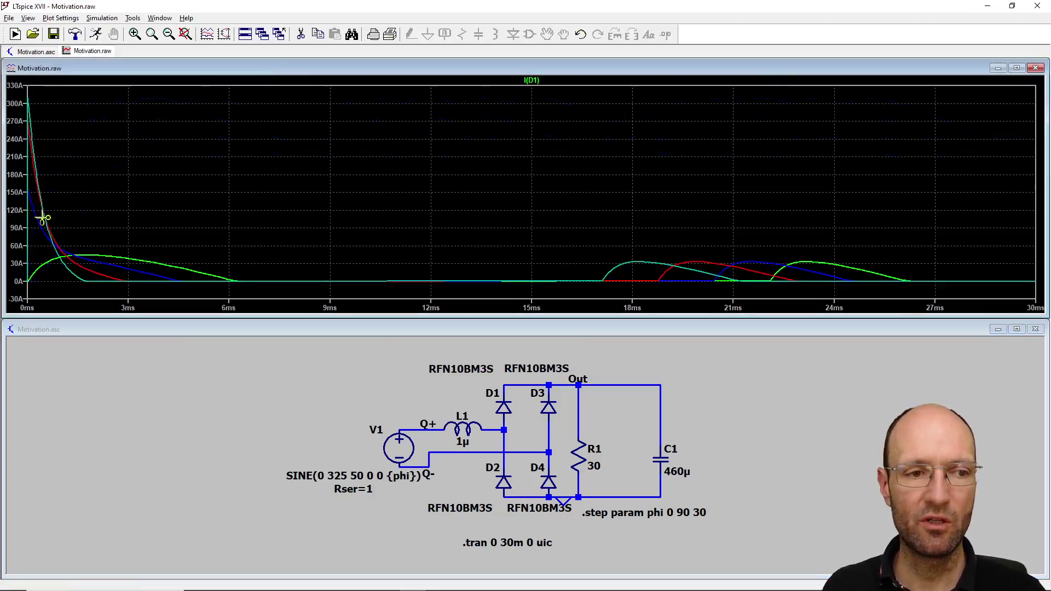
Step: Shorten the transient stop time from 30m to 10m and re-run the simulation
click(514, 542)
right_click(513, 543)
click(597, 249)
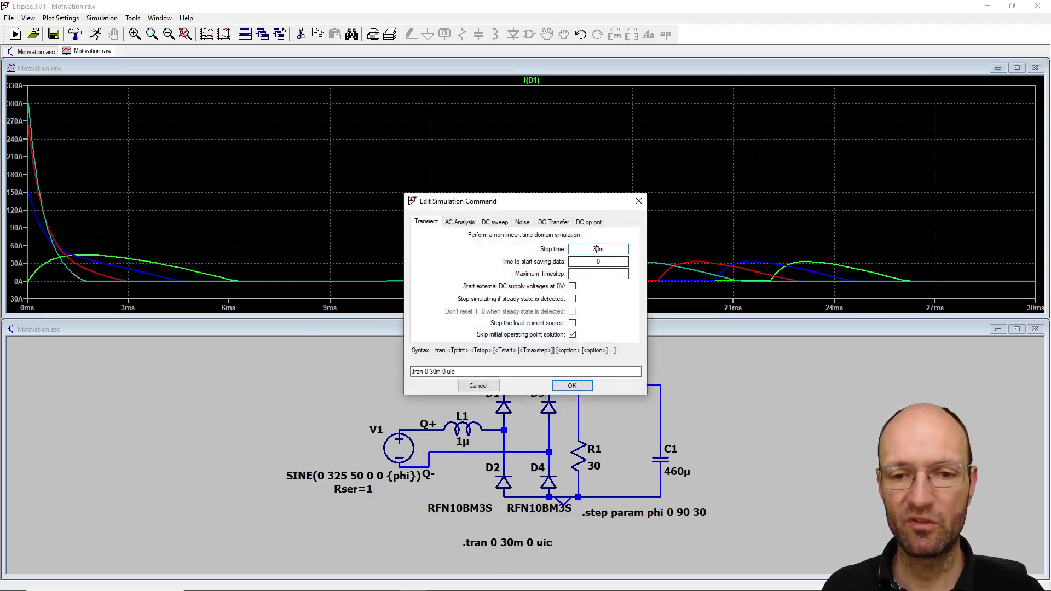
key(BackSpace)
text(1)
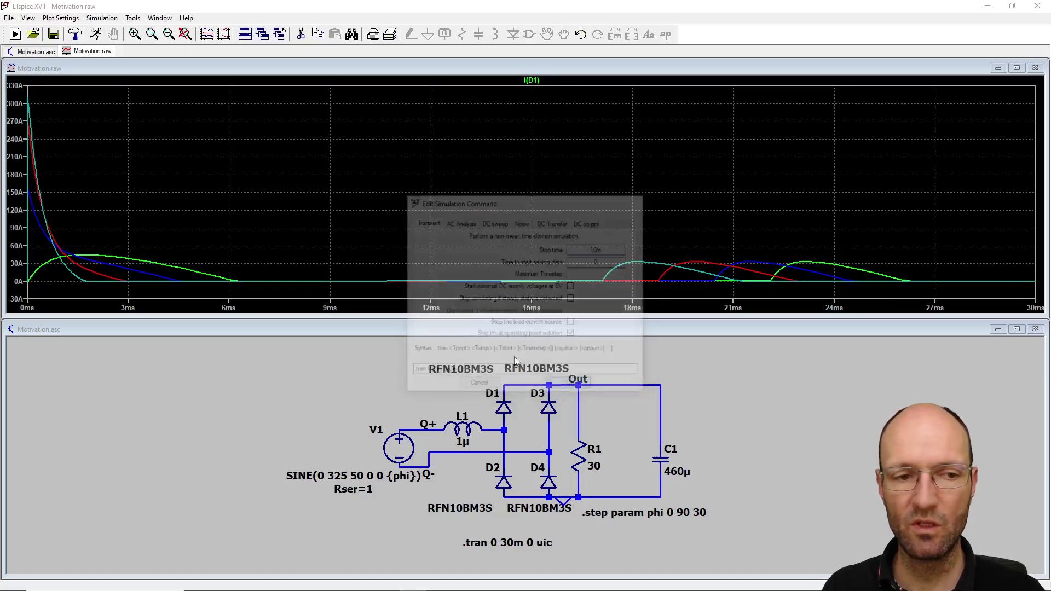
click(96, 34)
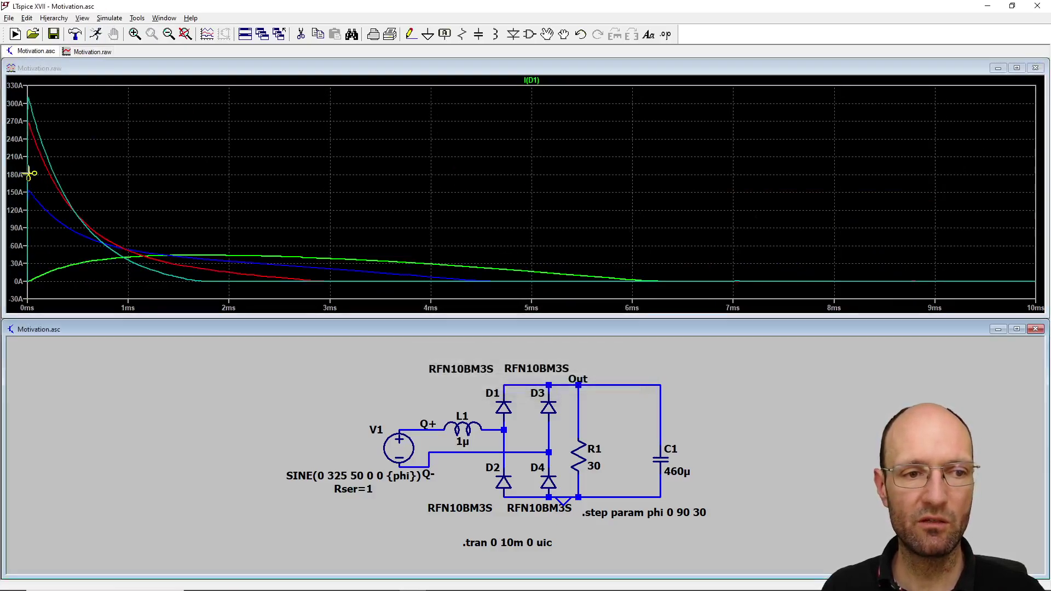
click(258, 73)
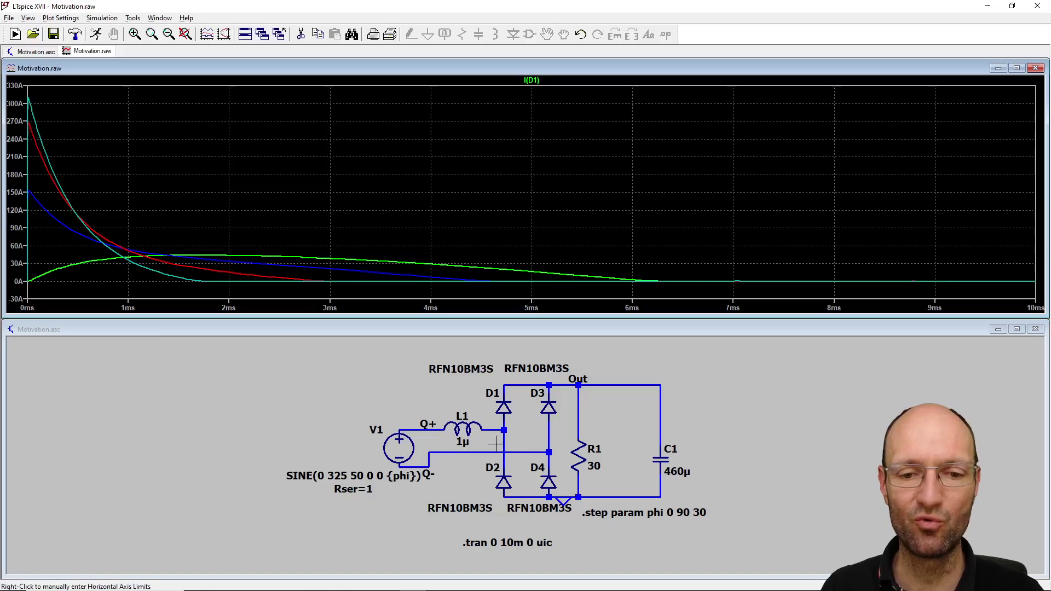
click(441, 329)
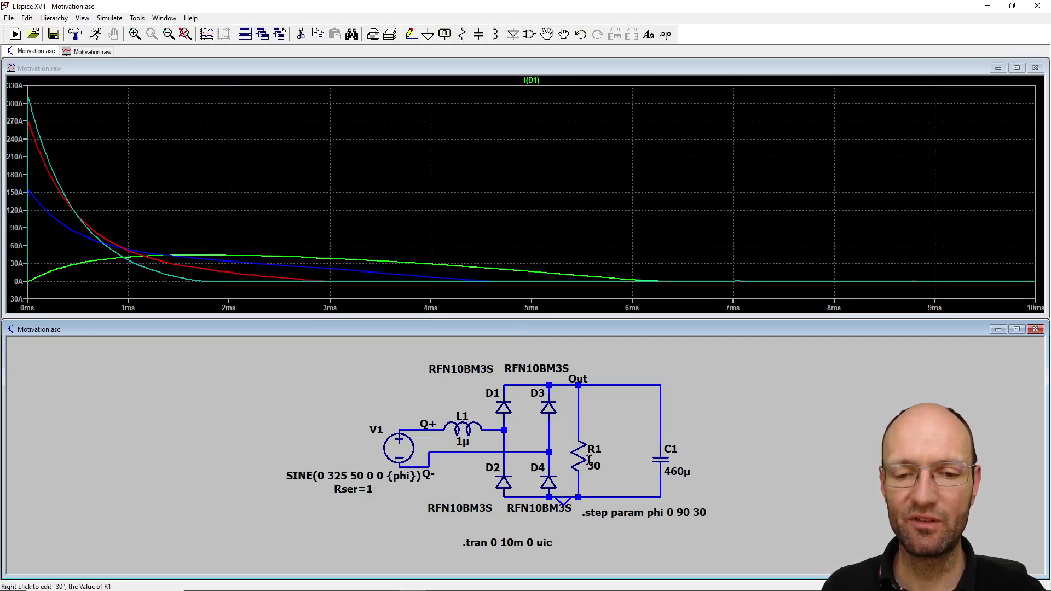
Step: Set the transient to .tran 0 100m 80m uic, re-run, and add V(Out) to the plot
right_click(509, 538)
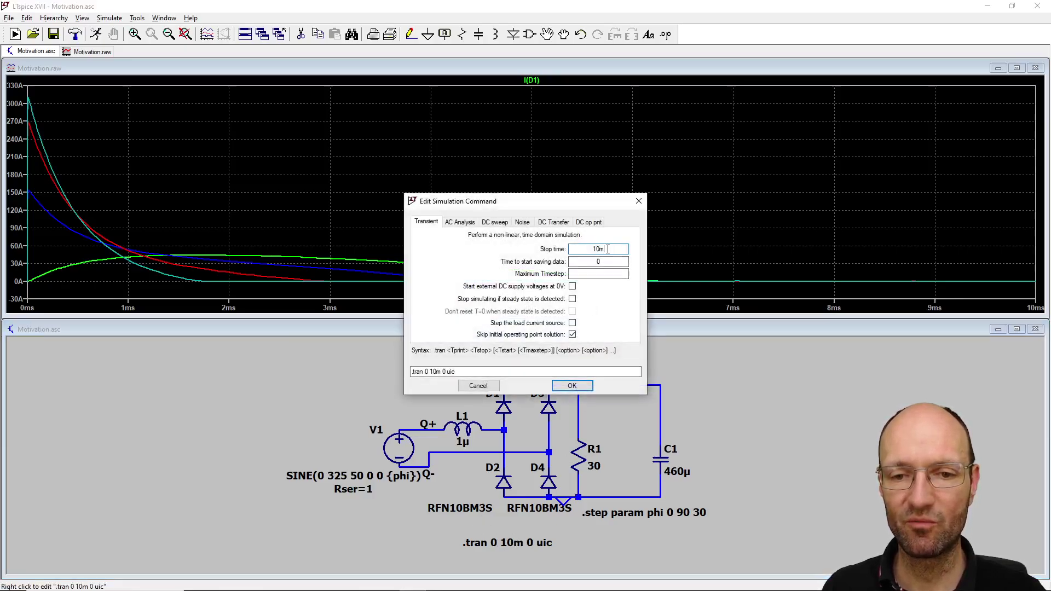
drag(607, 249, 564, 251)
text(100m)
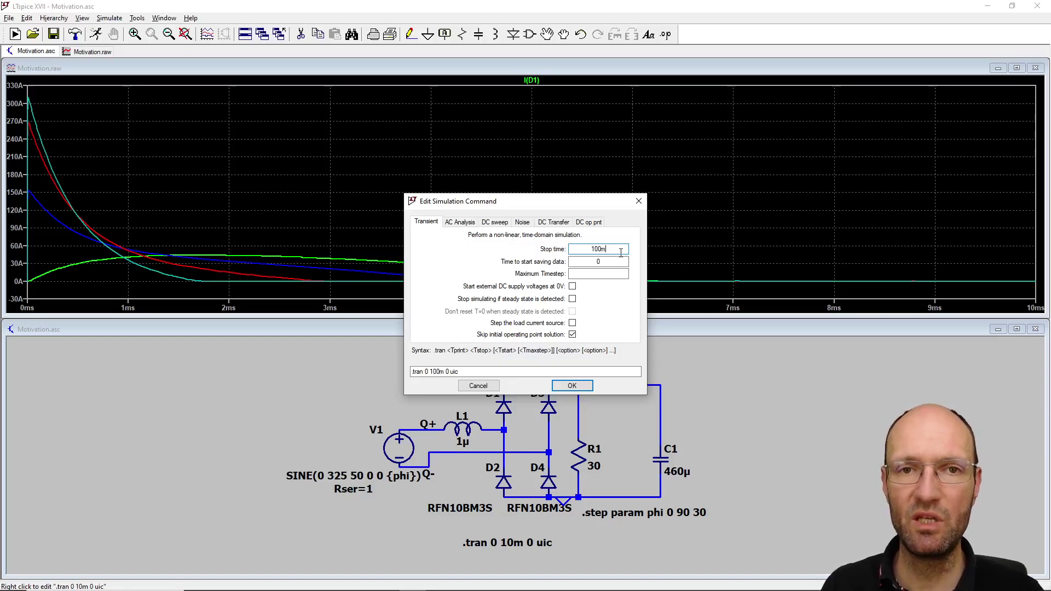
key(Tab)
text(80m)
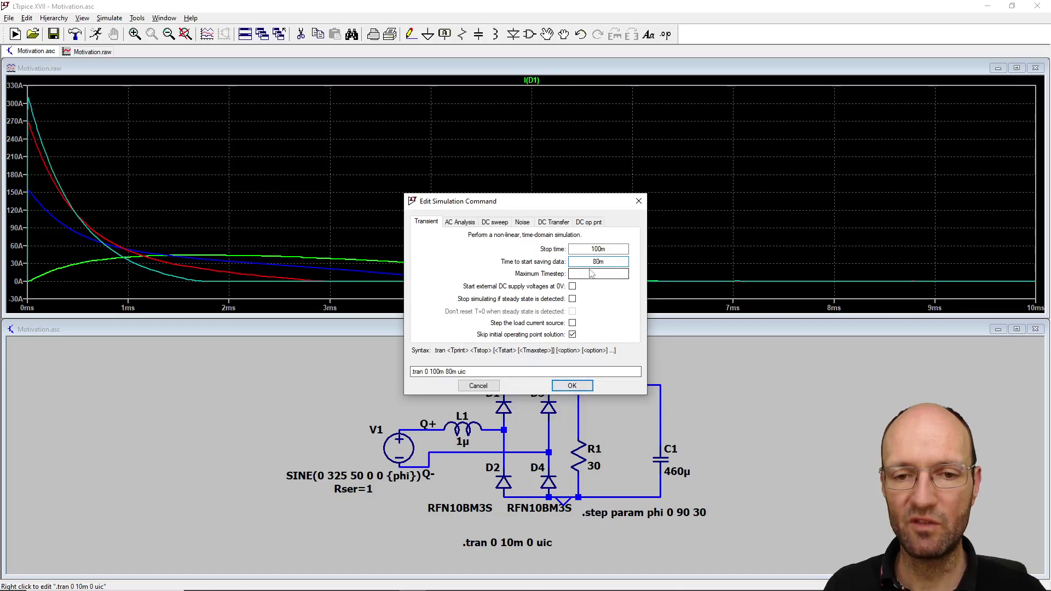
click(572, 386)
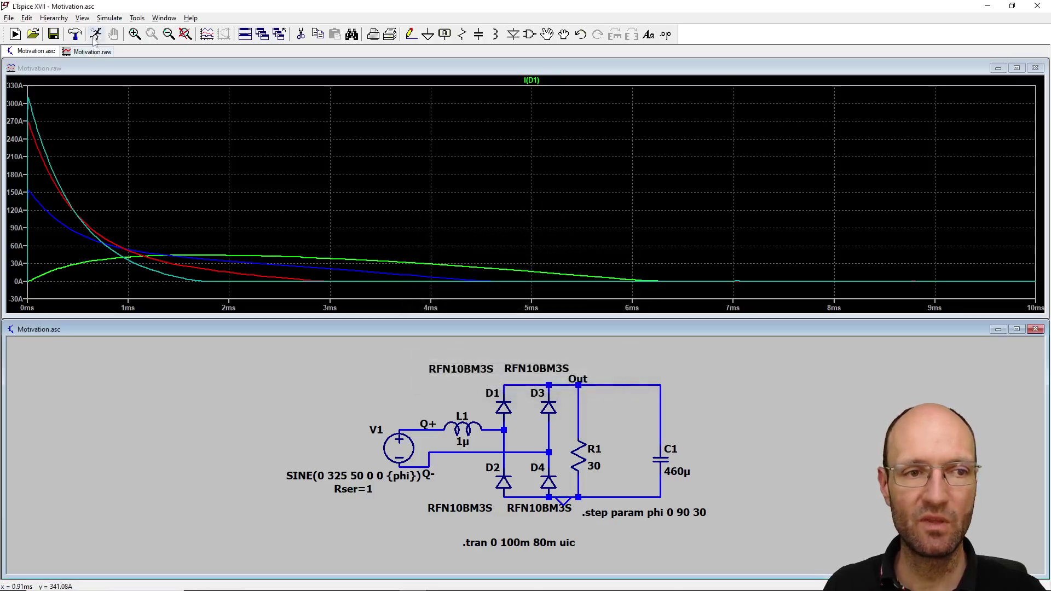
click(95, 35)
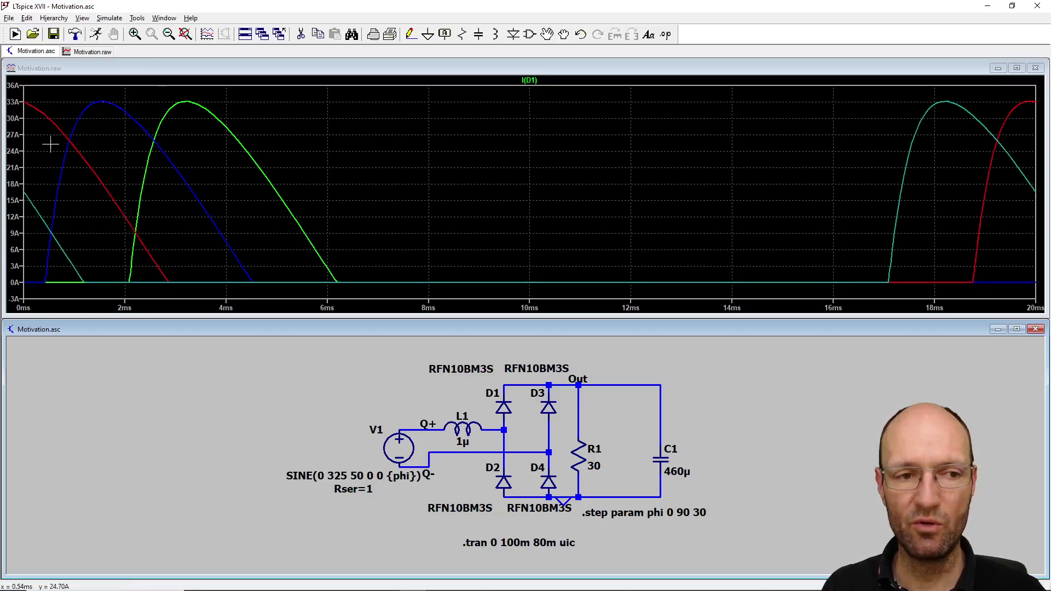
click(585, 378)
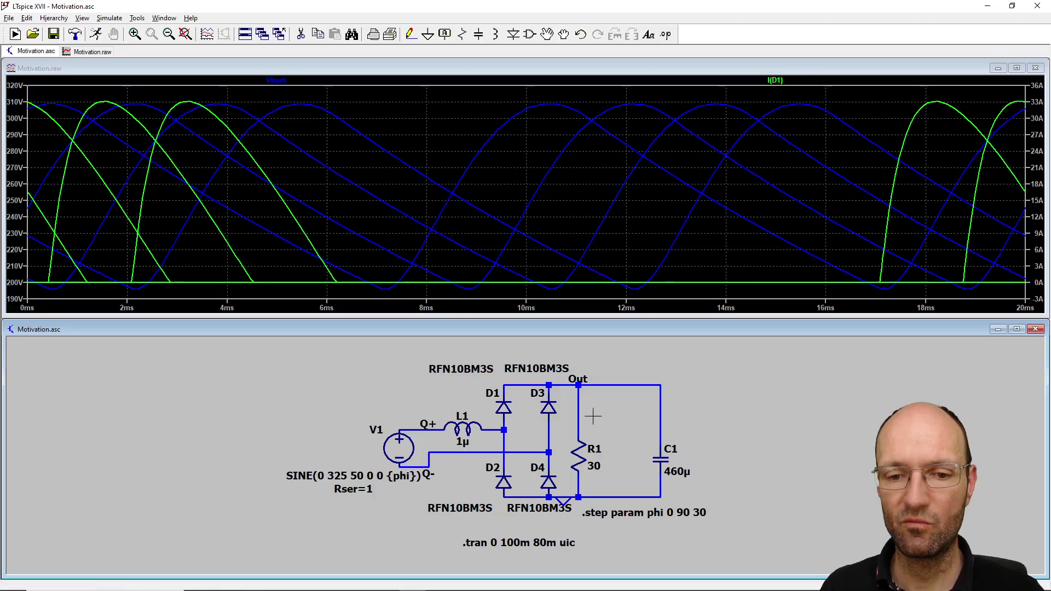
Step: Add the I(R1) current, then delete the I(D1) and I(R1) traces, keeping only V(out)
click(583, 455)
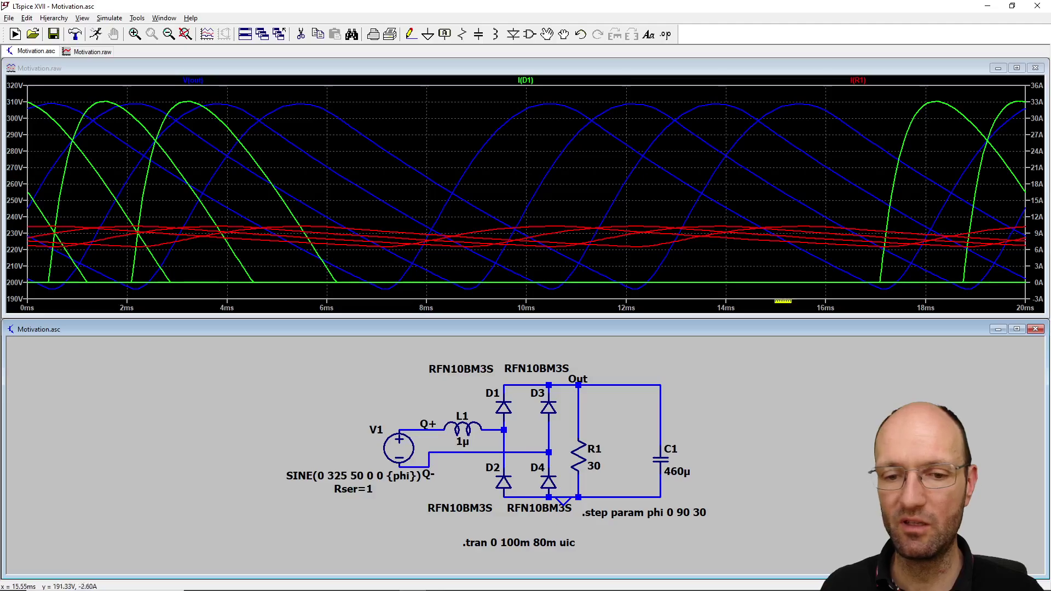
click(265, 70)
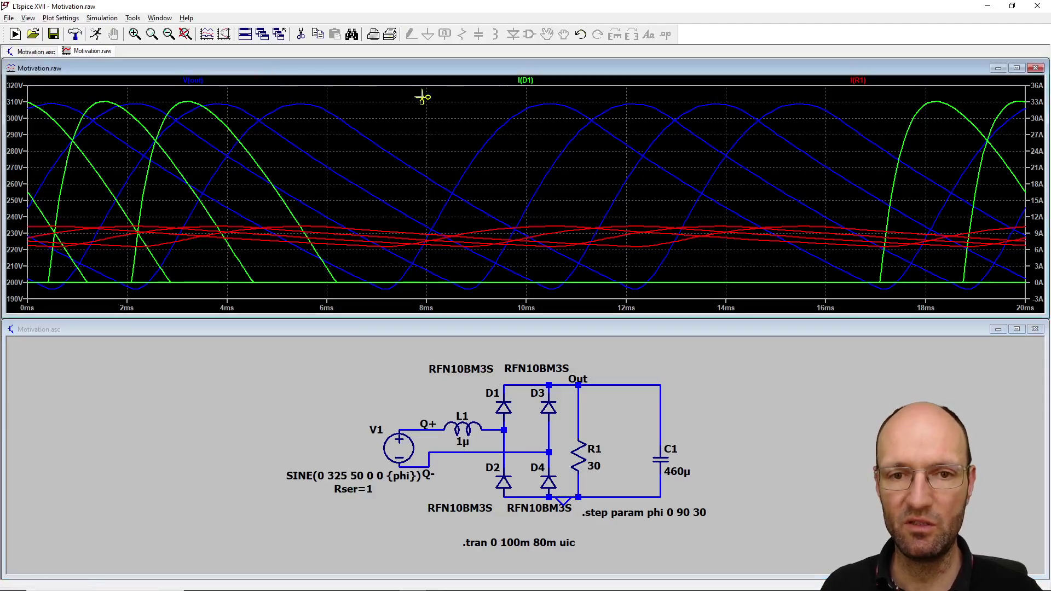
click(523, 80)
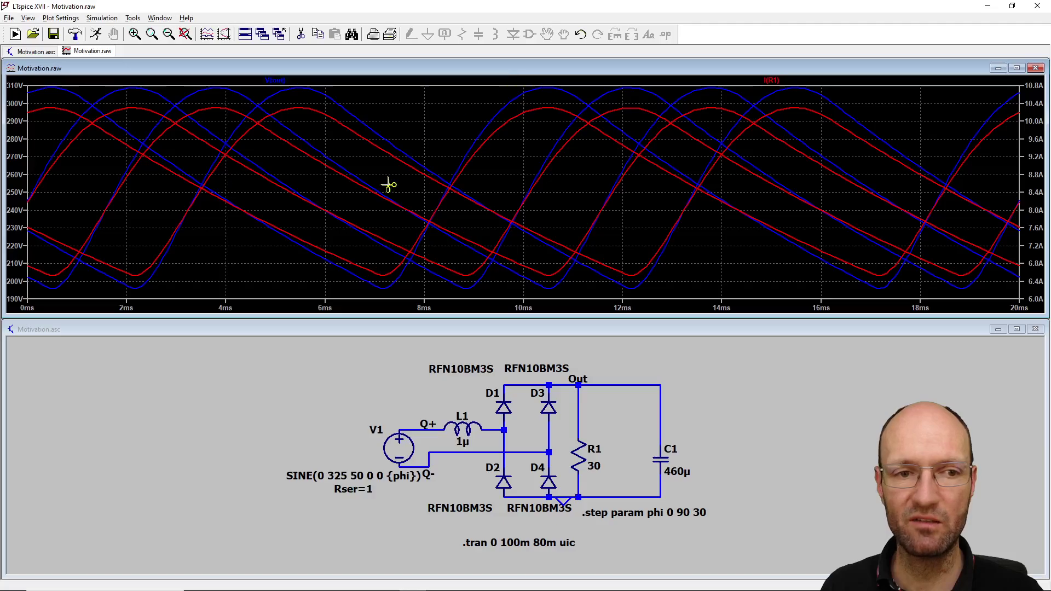
click(478, 328)
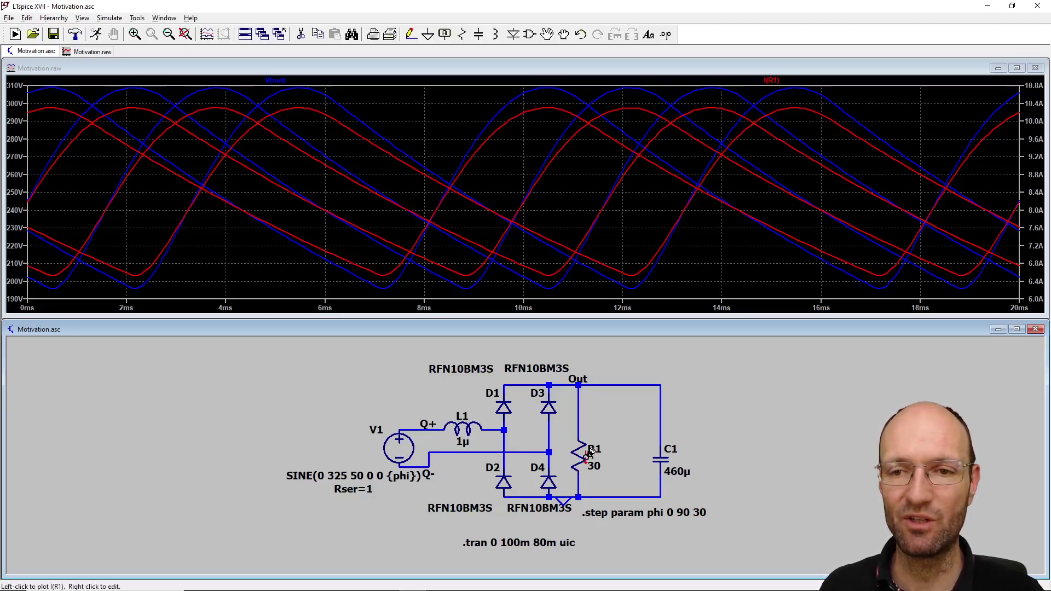
click(770, 80)
Step: Change the V(out) trace to V(out)*I(R1) and dismiss the 'can't be integrated' error
right_click(531, 80)
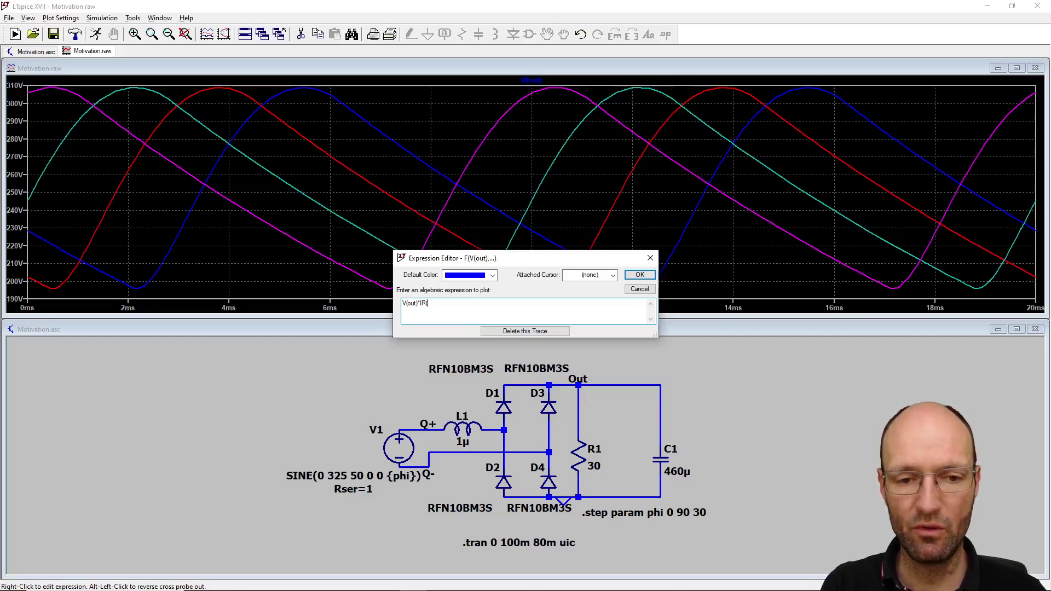
key(BackSpace)
key(BackSpace)
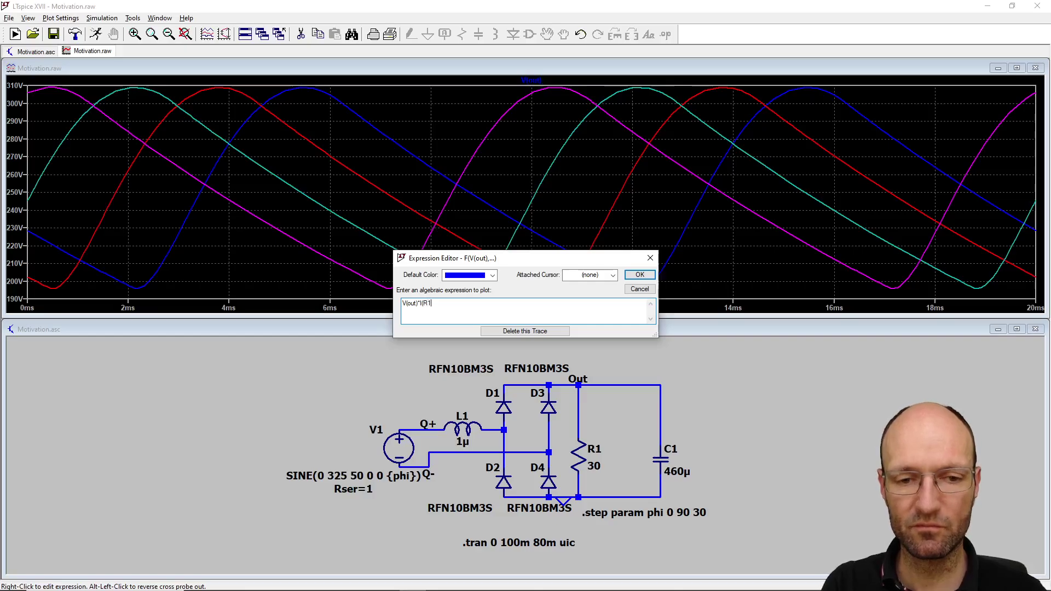
key(Return)
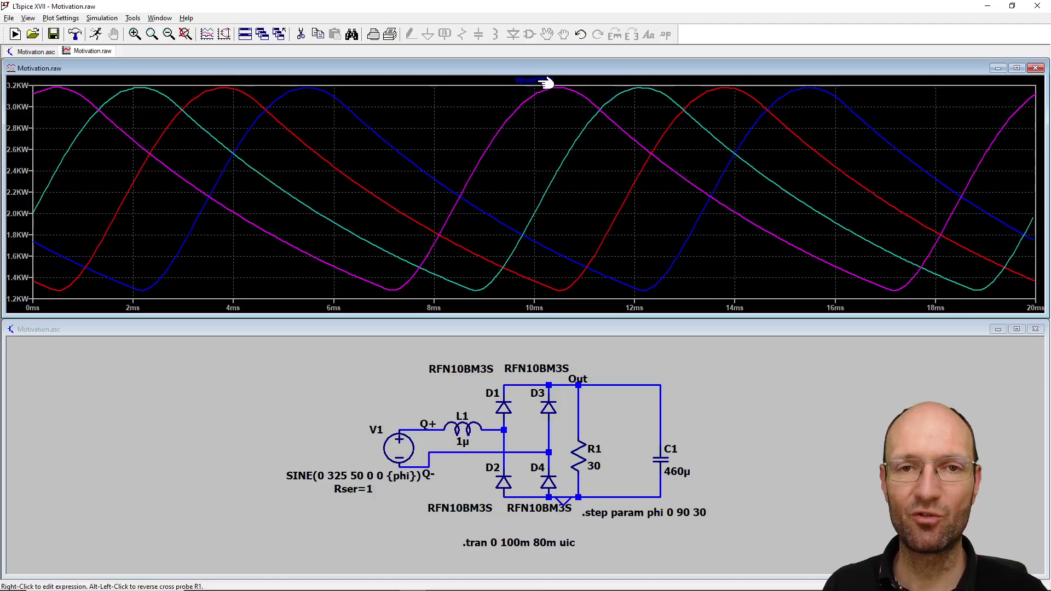
ctrl+click(537, 81)
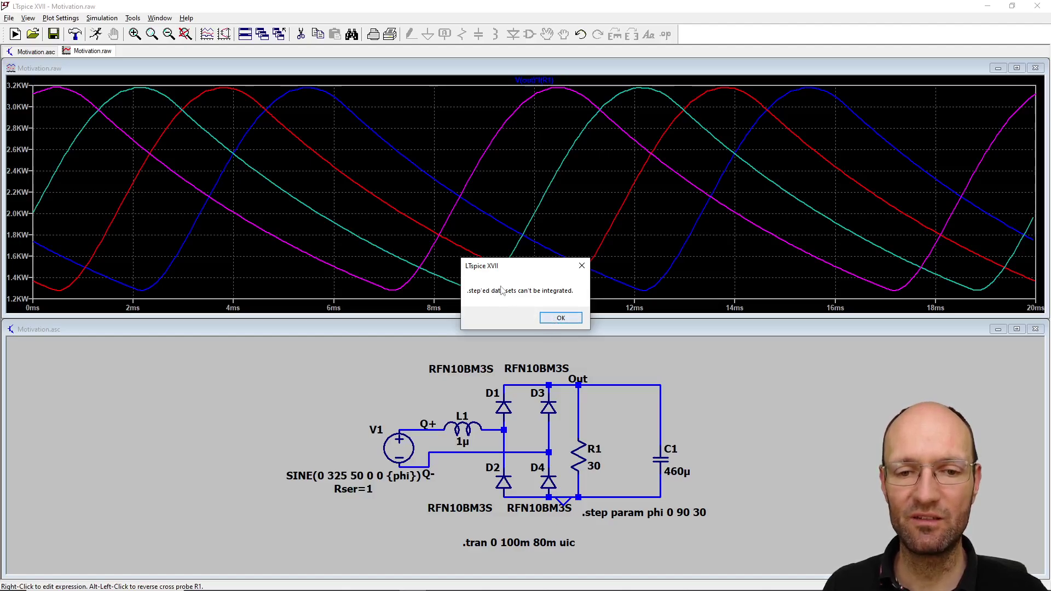
click(560, 319)
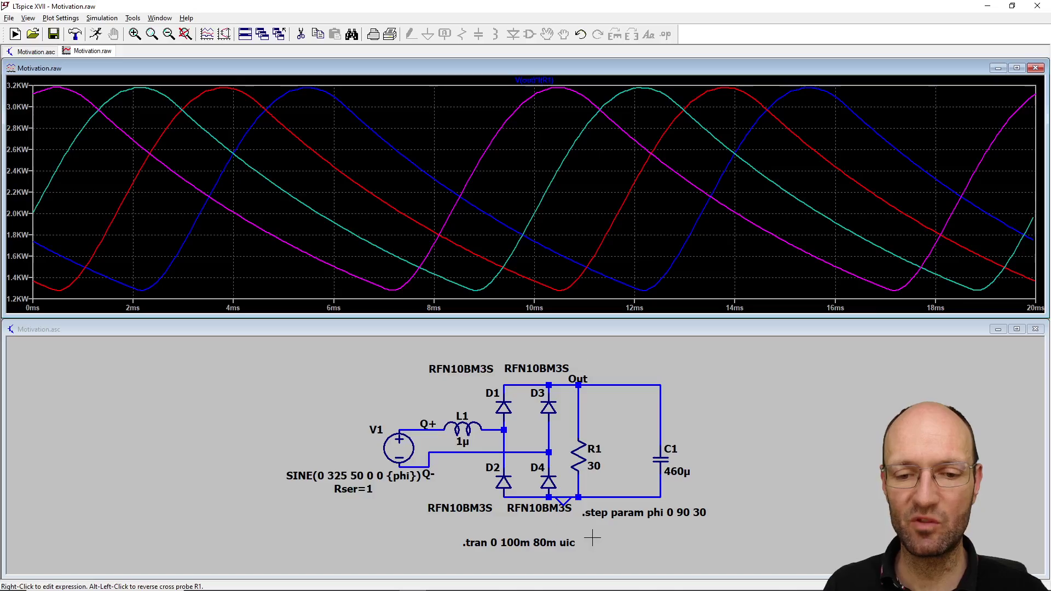
Step: Comment out the .step phi sweep directive with a leading ';'
right_click(588, 513)
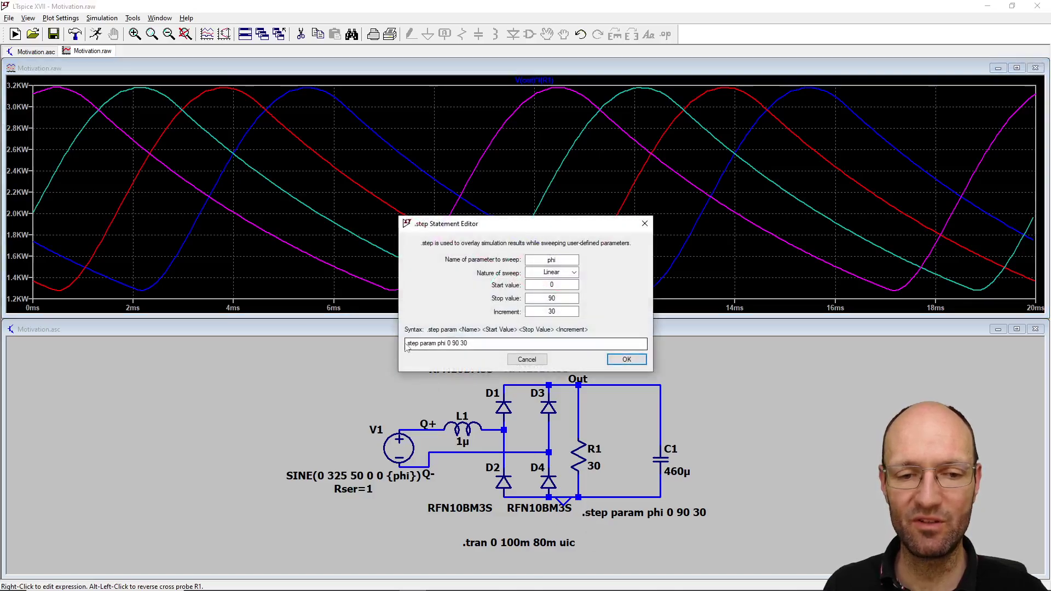
click(407, 344)
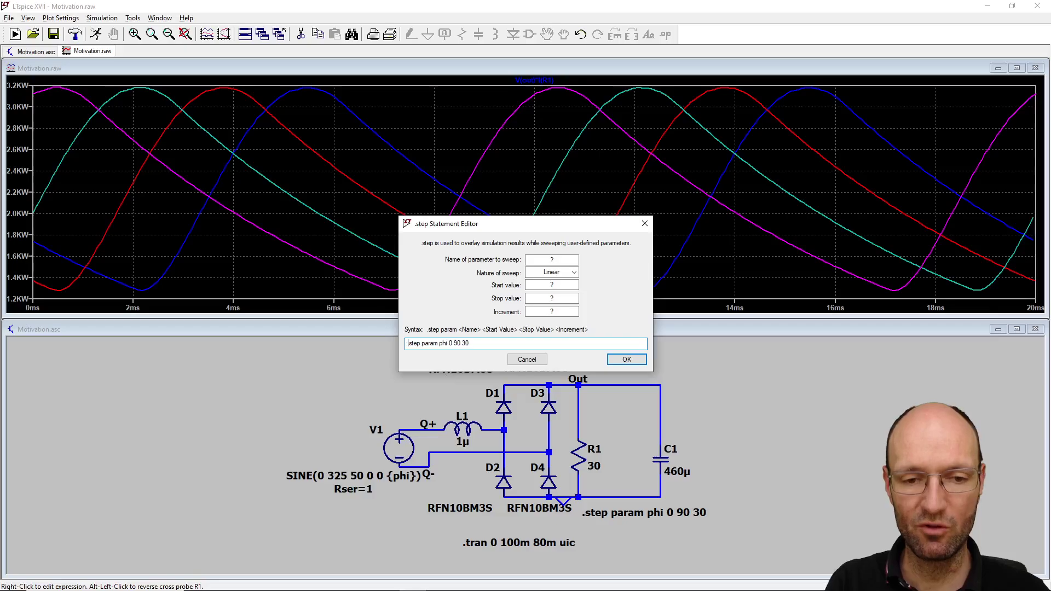
key(Return)
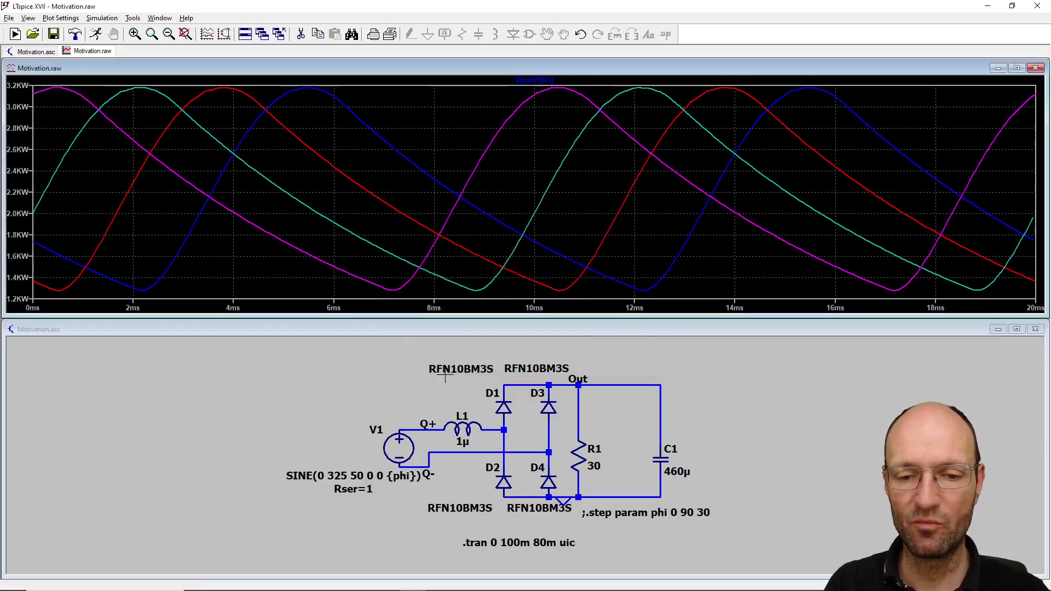
Step: Fix V1's phase at 0 and read the power trace average of 2.2065 kW
right_click(375, 473)
drag(492, 323, 504, 322)
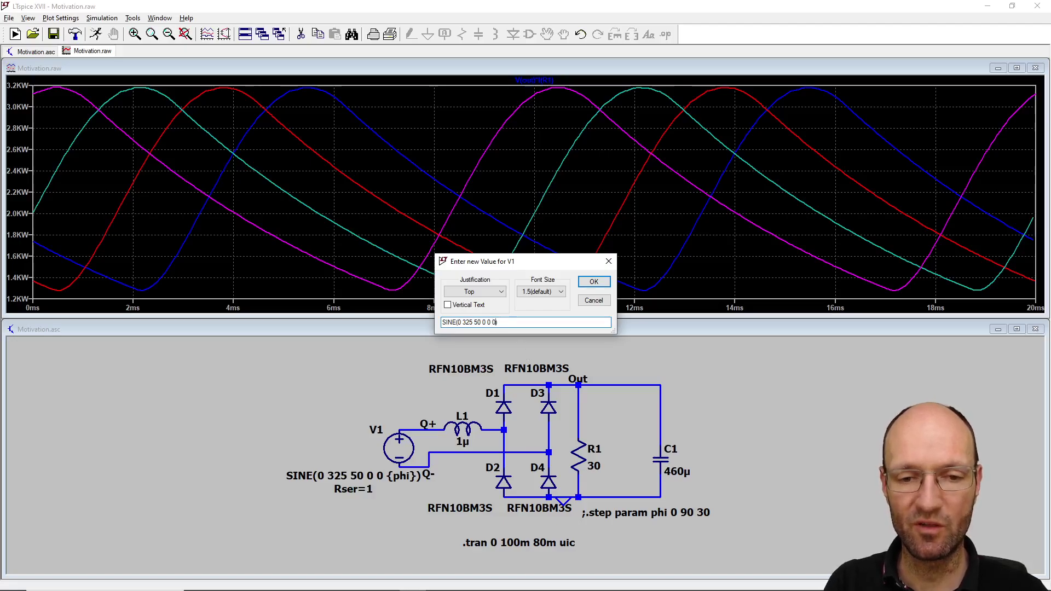
text(0)
key(Return)
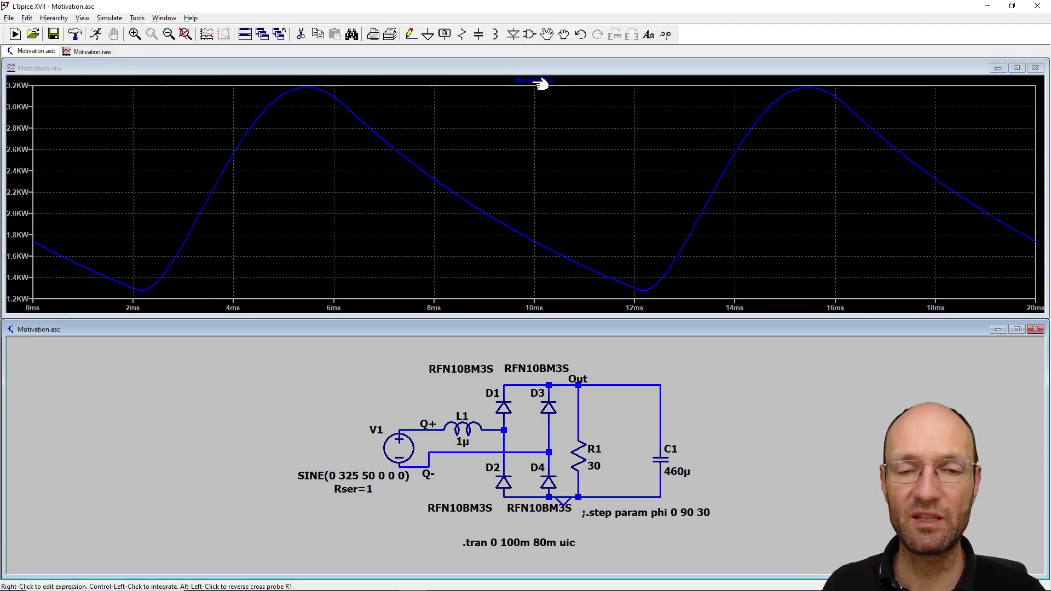
ctrl+click(542, 82)
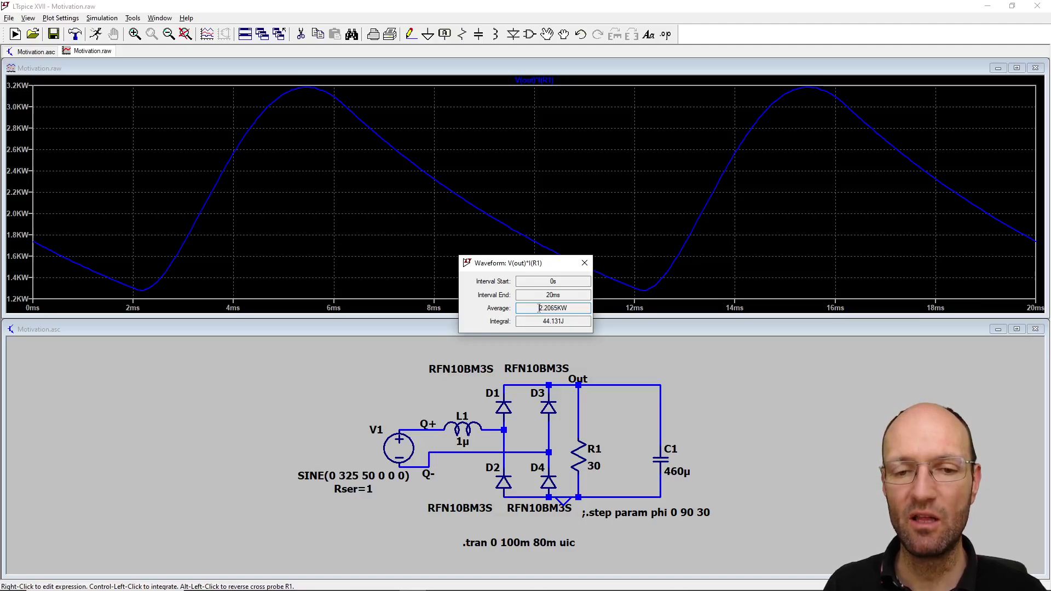
click(585, 265)
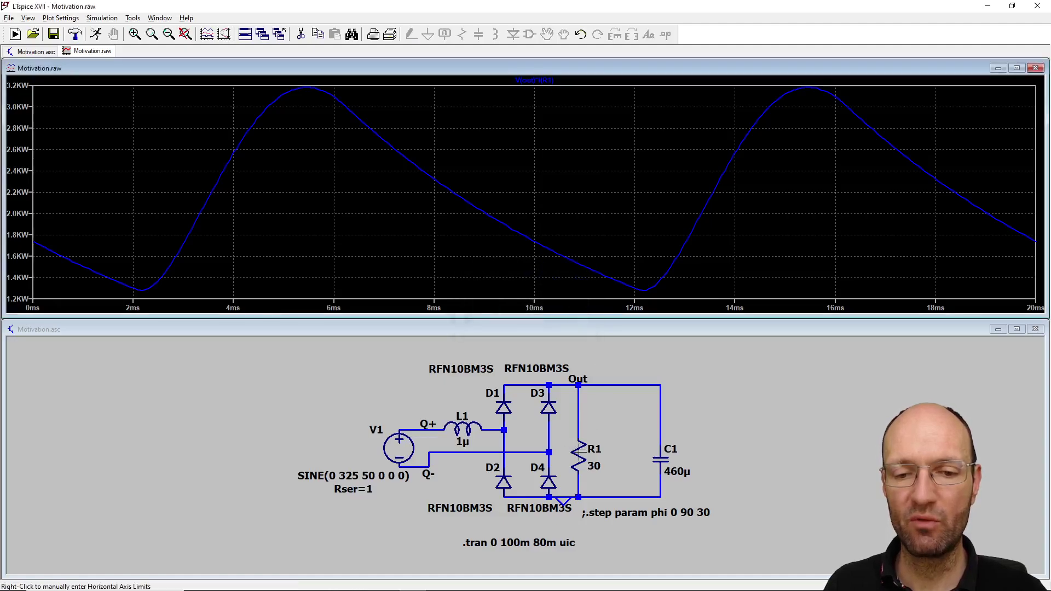
Step: Set R1 to 28 Ω, then 28.2 Ω, re-measuring the average load power each time
right_click(579, 457)
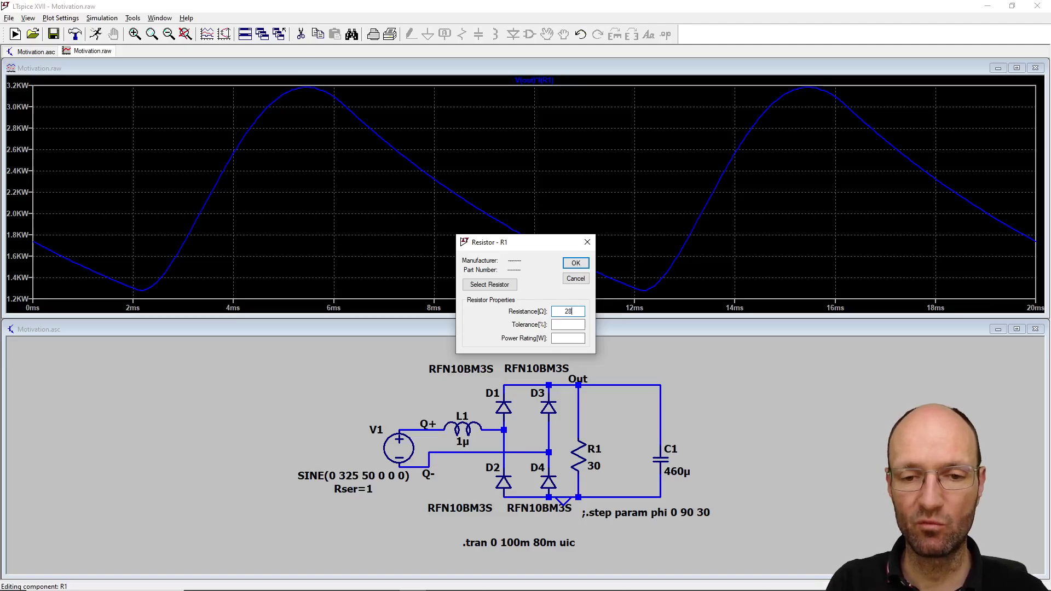
key(Return)
click(95, 34)
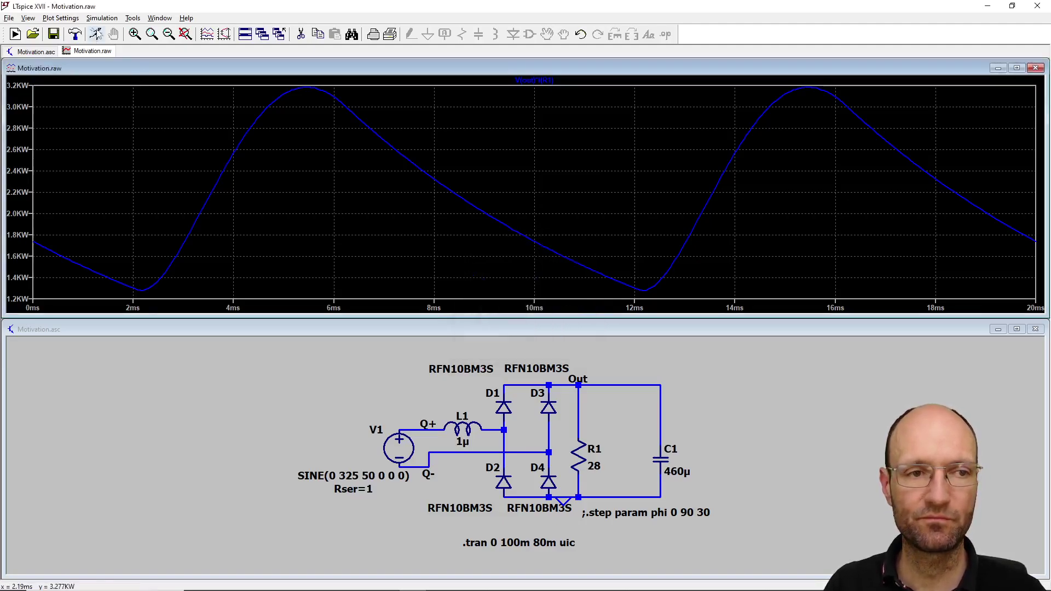
ctrl+click(536, 81)
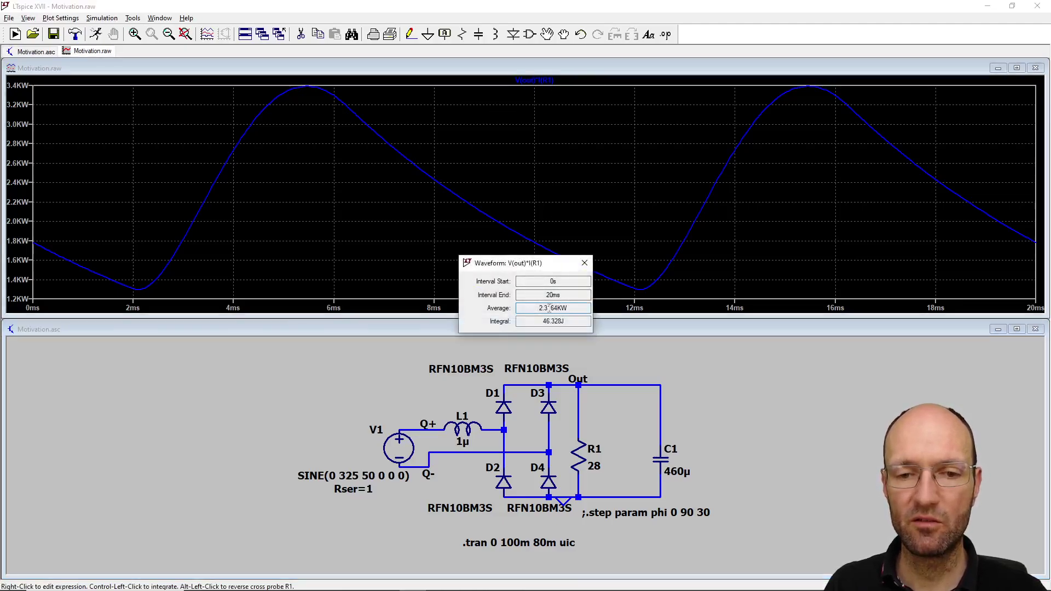
click(584, 264)
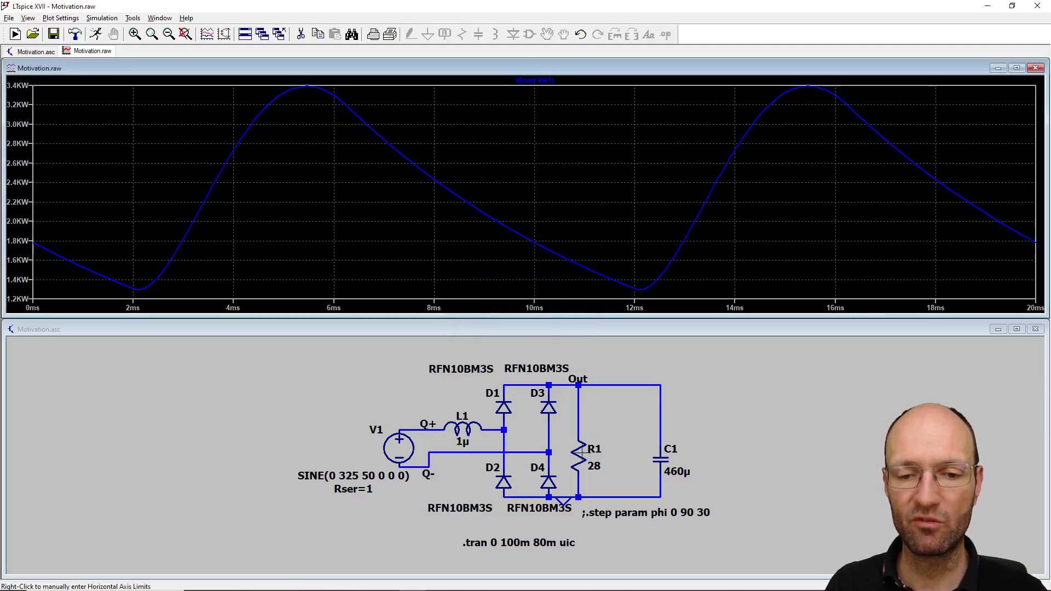
right_click(583, 458)
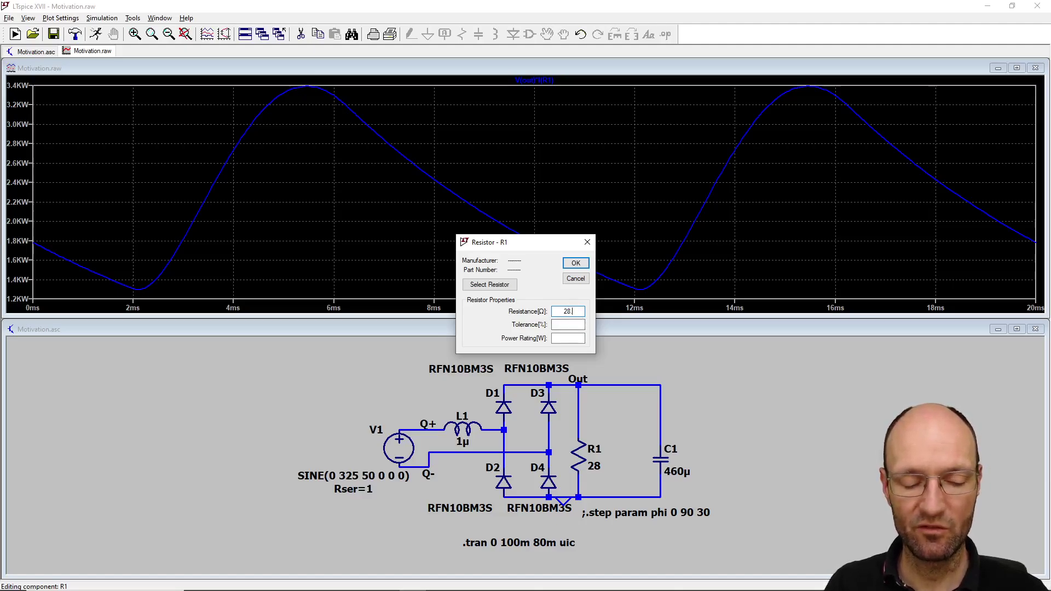
text(.2)
click(576, 263)
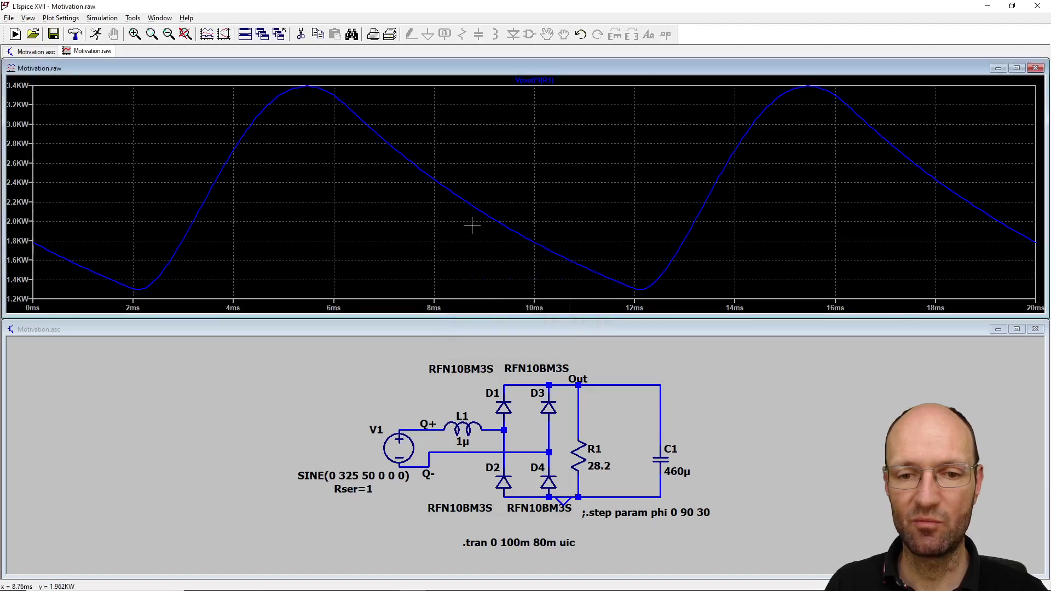
ctrl+click(527, 83)
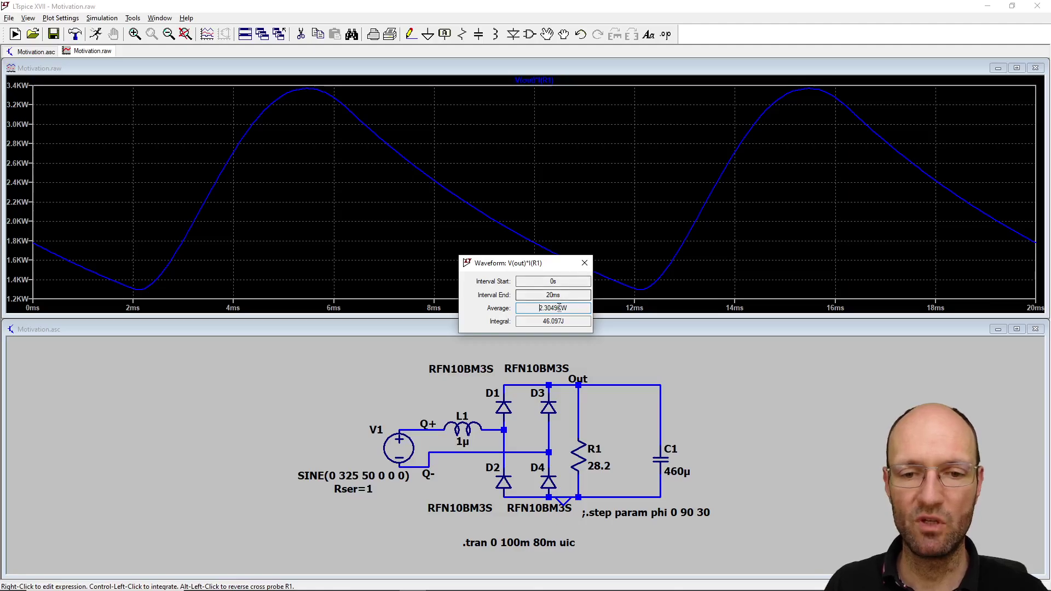
click(585, 263)
Step: Fine-tune R1 to 28.24 Ω, then 28.25 Ω, re-measuring average power at about 2.302 kW
right_click(579, 461)
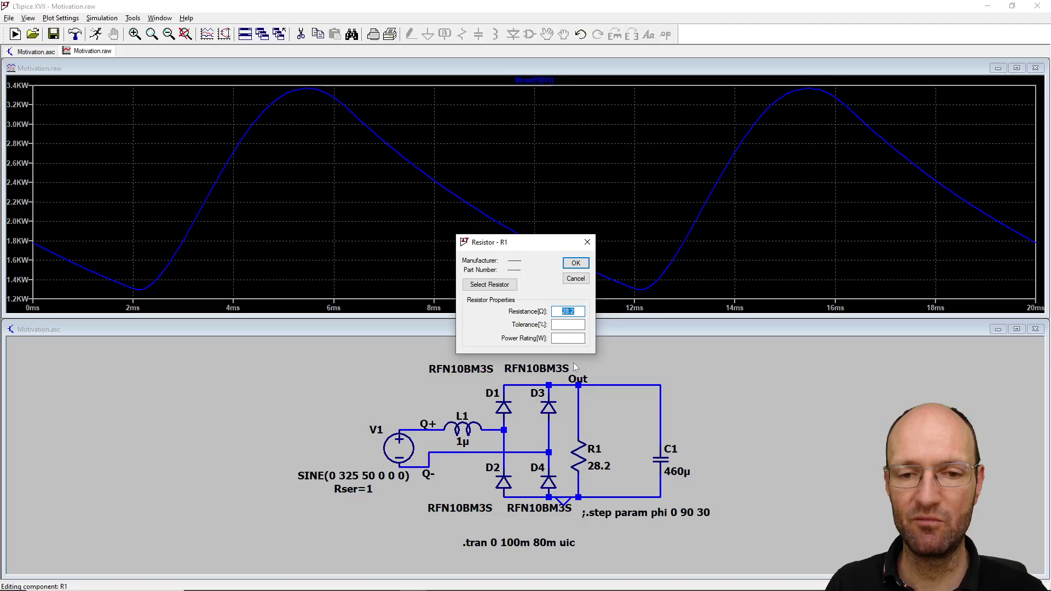
click(579, 314)
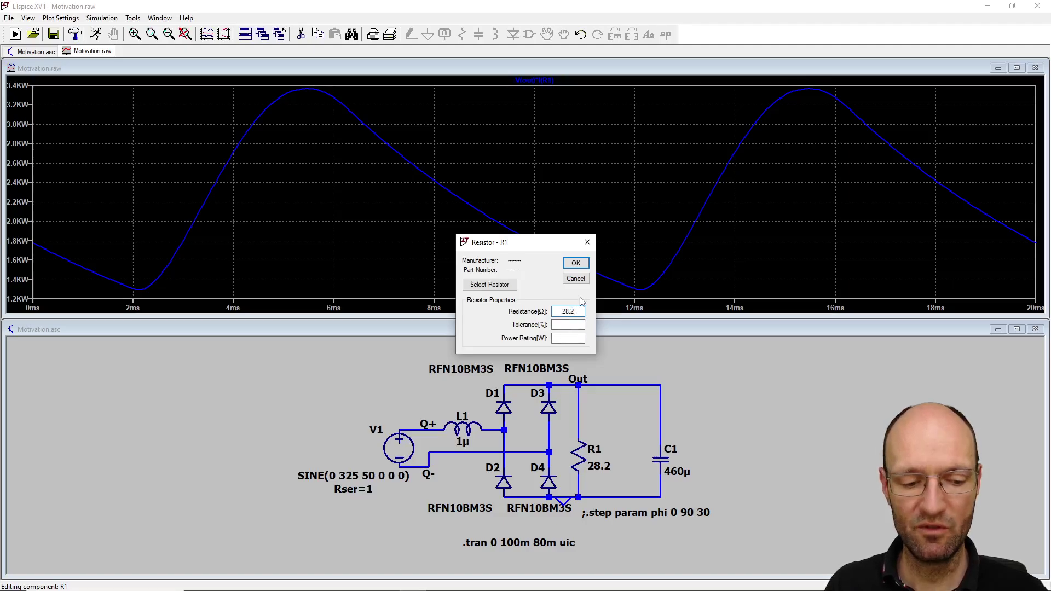
text(4)
click(576, 263)
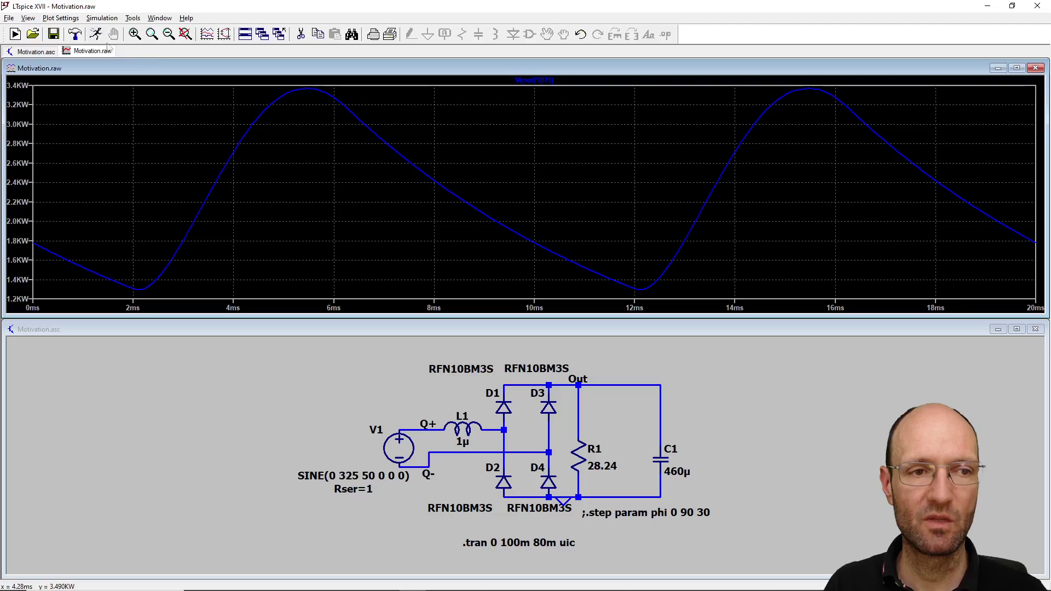
ctrl+click(535, 80)
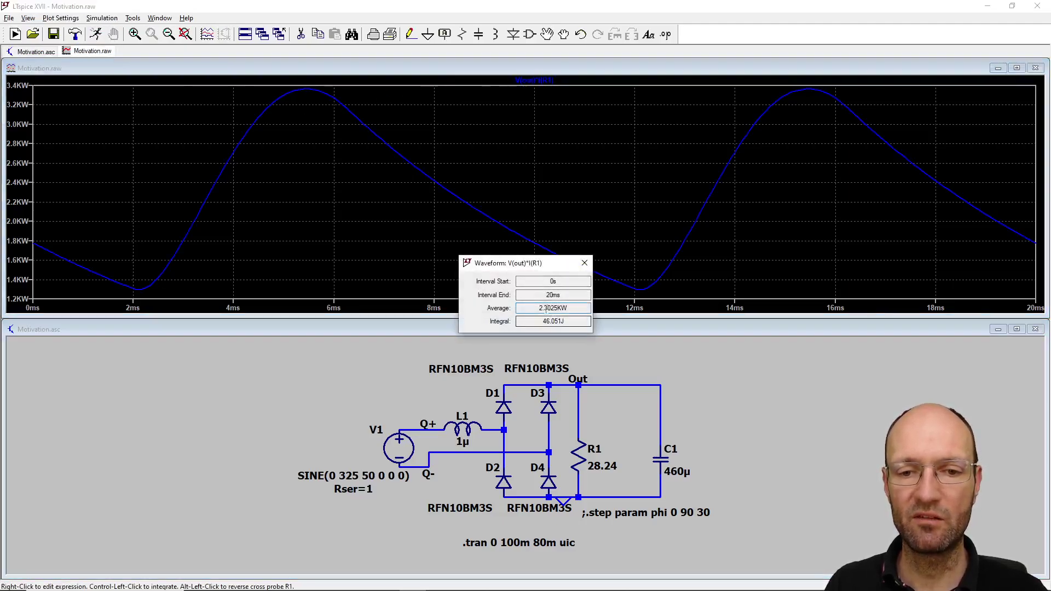
right_click(582, 454)
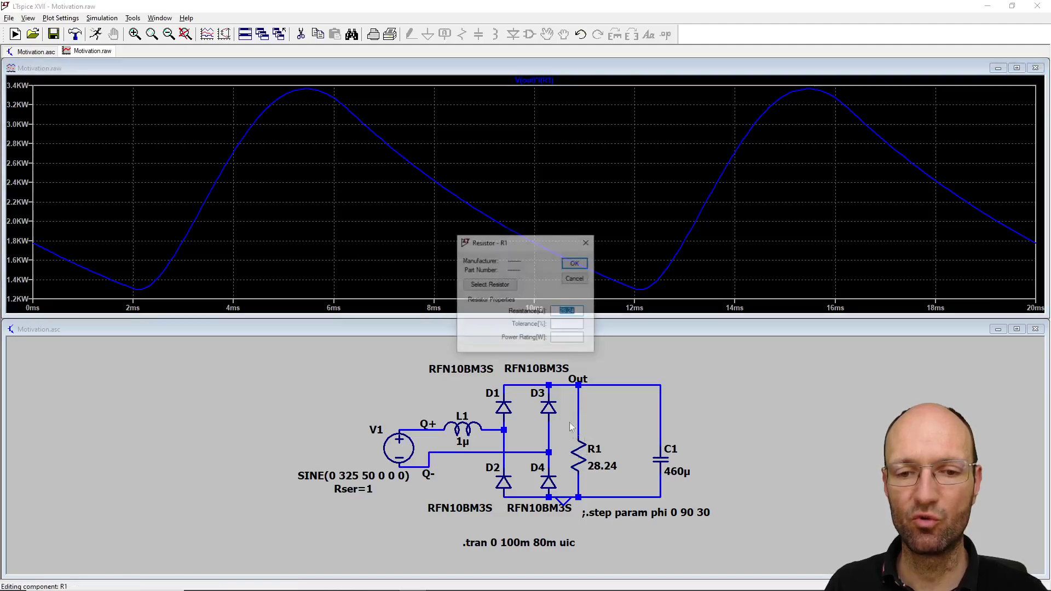
drag(572, 311, 579, 312)
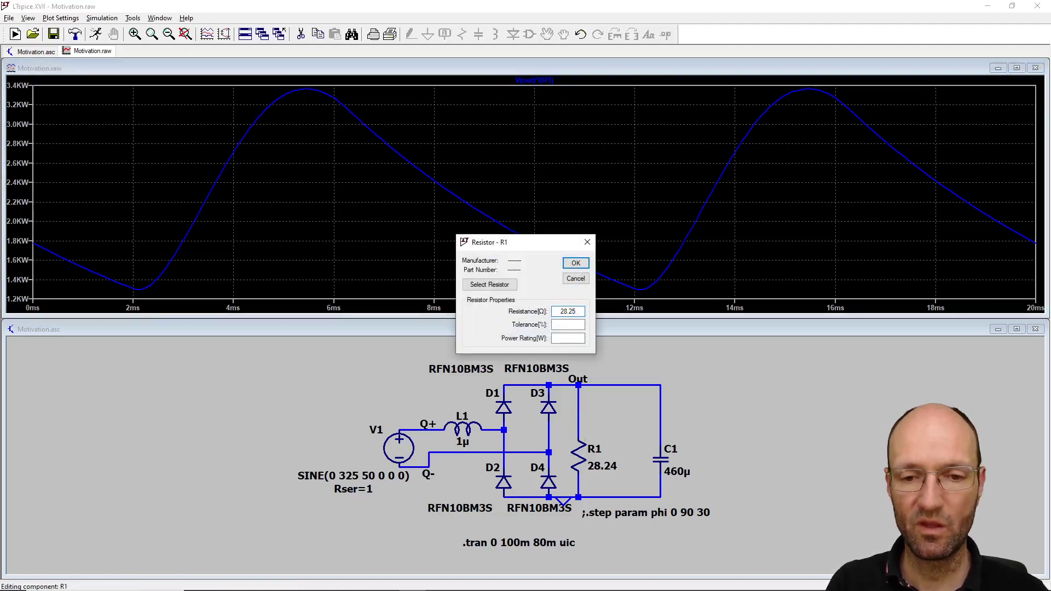
text(5)
key(Return)
ctrl+click(532, 80)
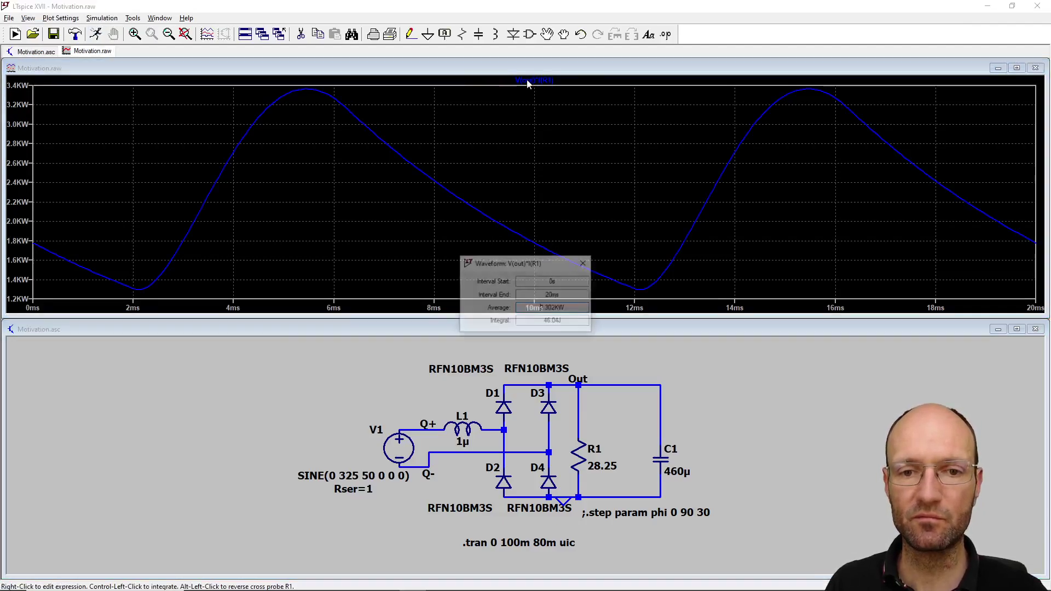
click(584, 265)
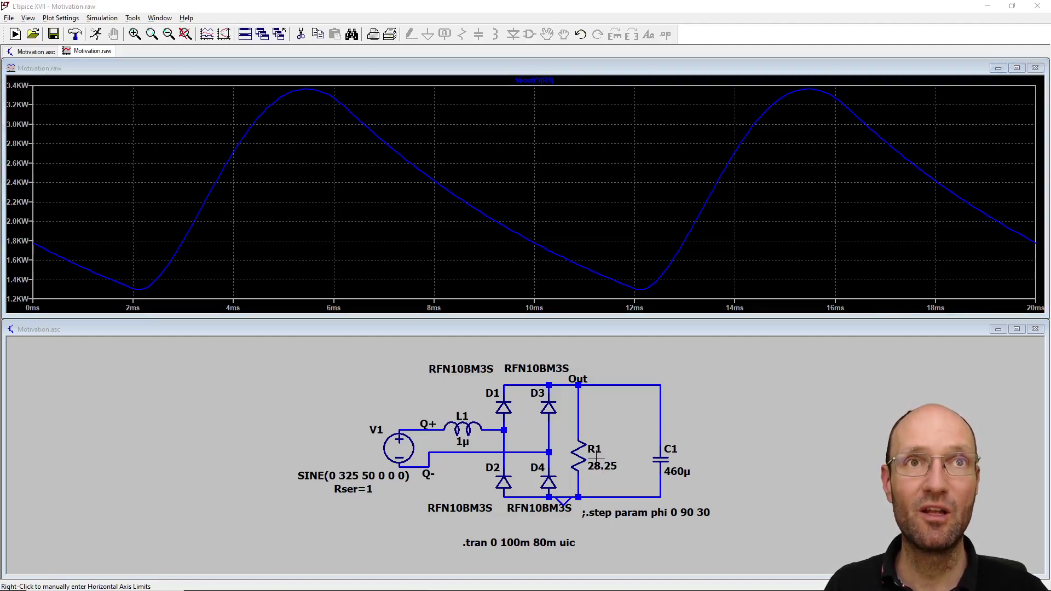
key(alt+Tab)
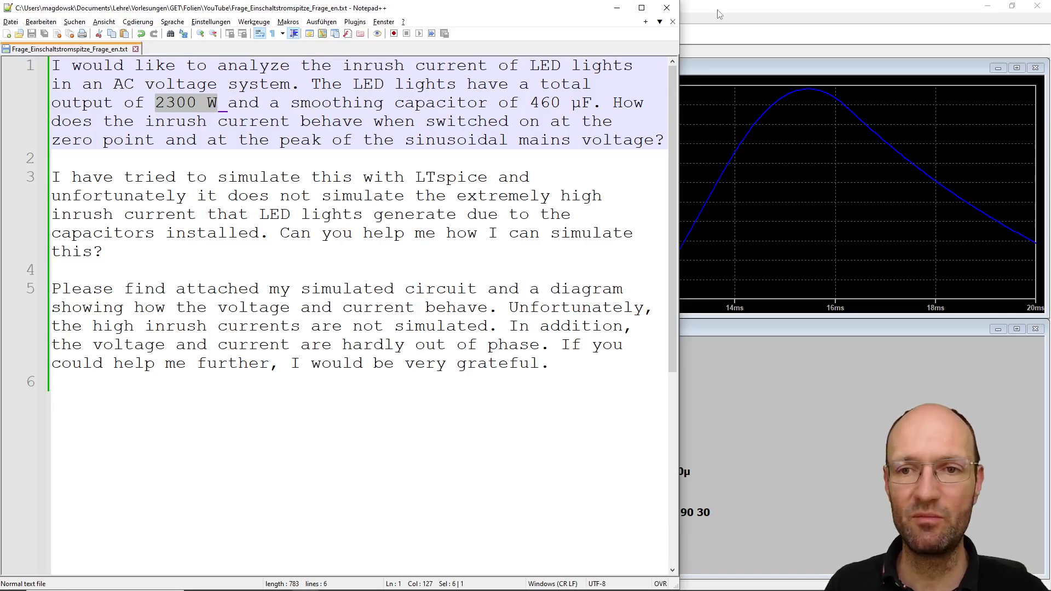
key(alt+Tab)
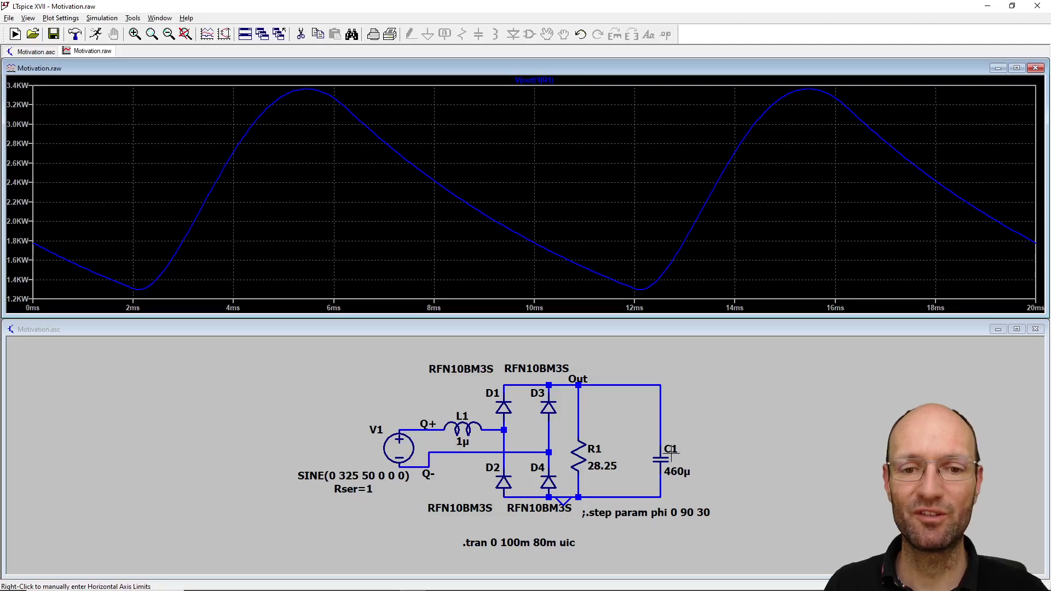
Step: Reactivate the .step param phi 0 90 30 directive by removing its semicolon
click(612, 331)
scroll(418, 452, up, 1)
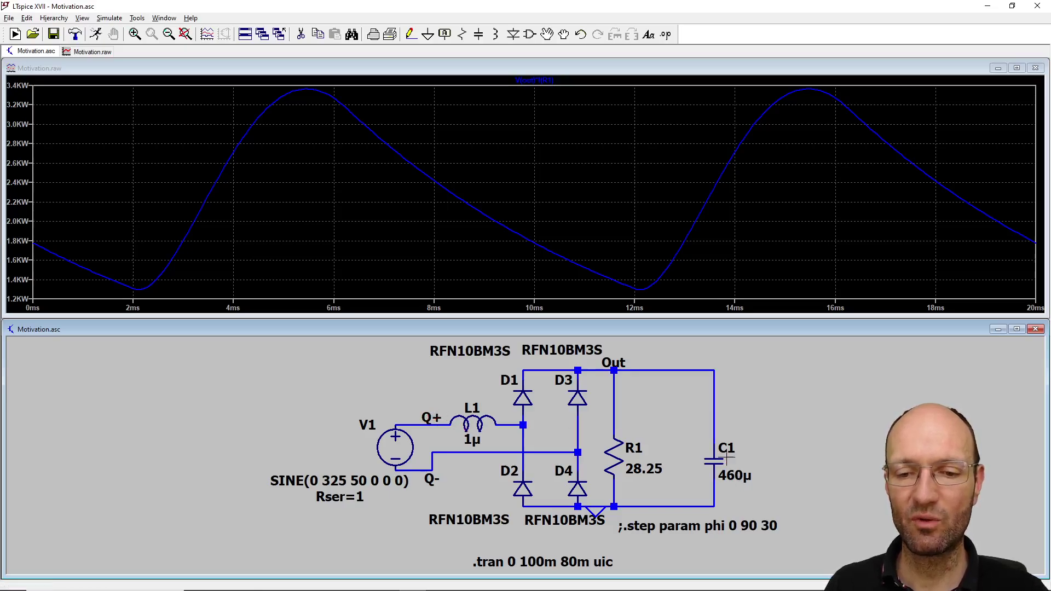
right_click(630, 527)
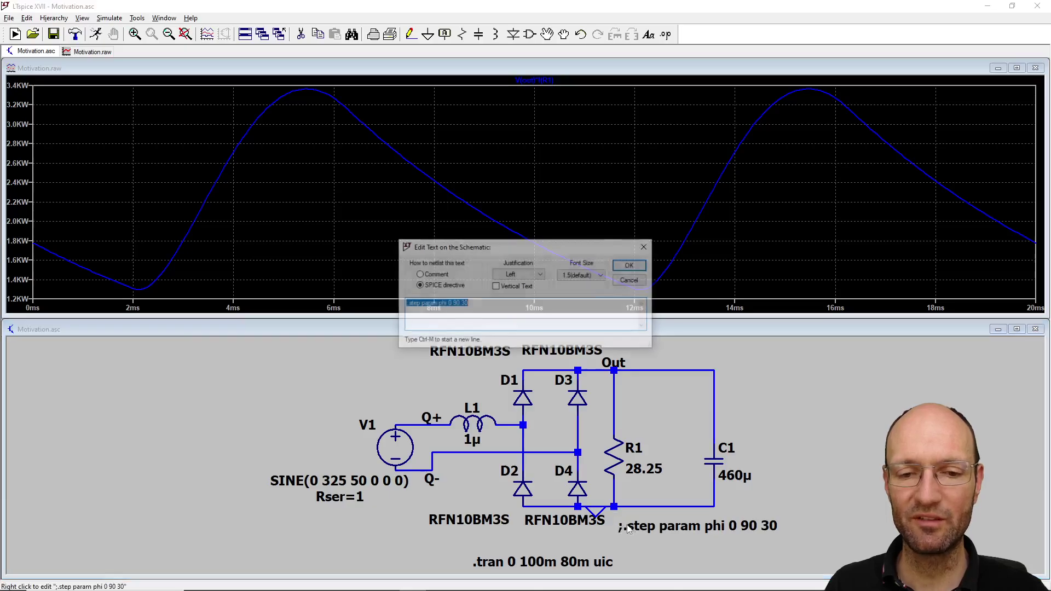
click(405, 310)
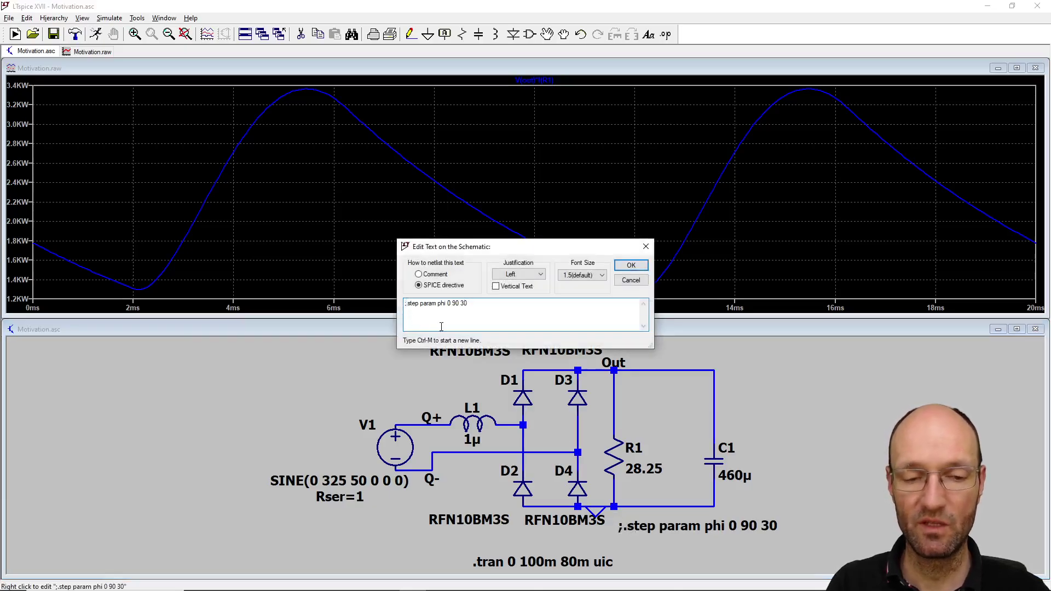
key(Delete)
key(Return)
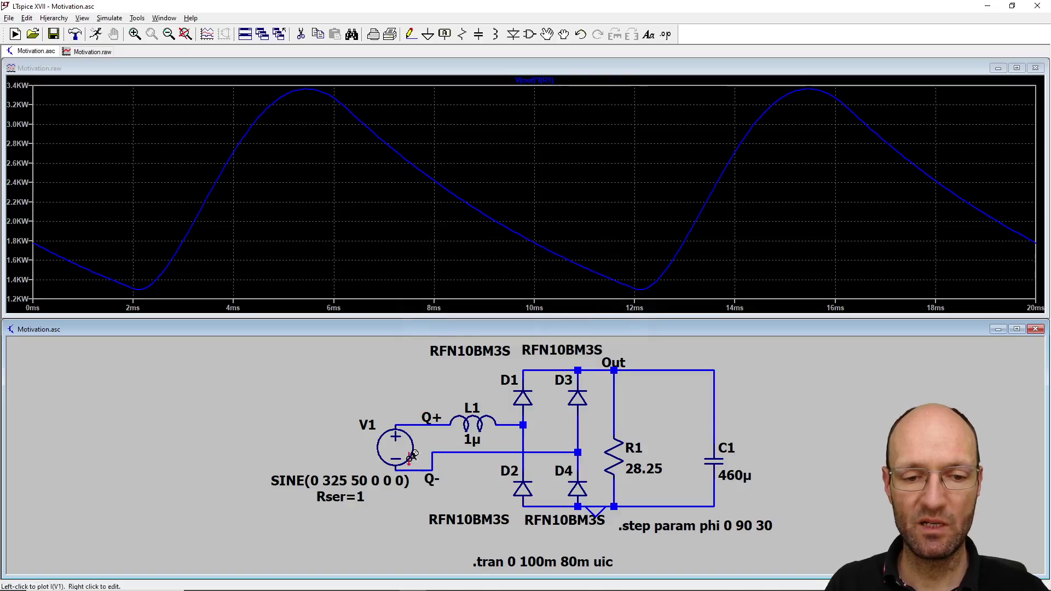
Step: Set V1's phase to {phi}, giving SINE(0 325 50 0 0 {phi})
right_click(403, 463)
double_click(500, 355)
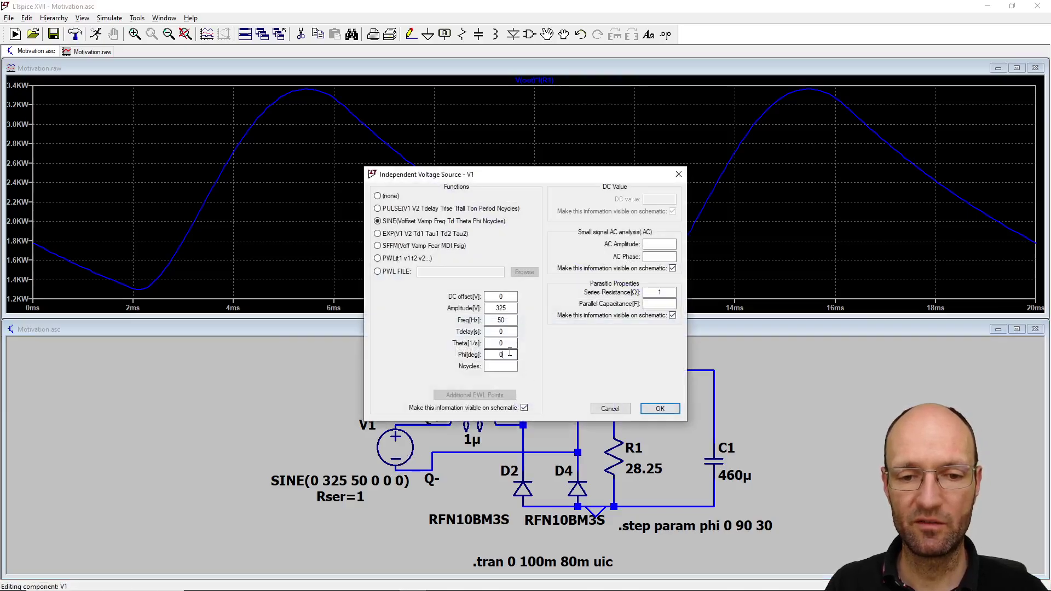
text({phi)
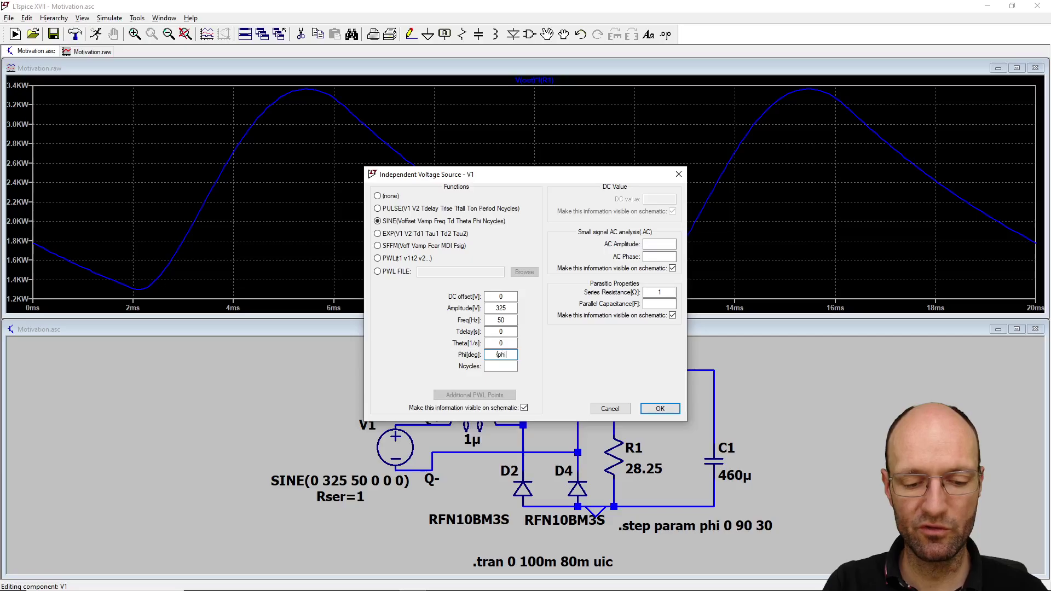
key(Return)
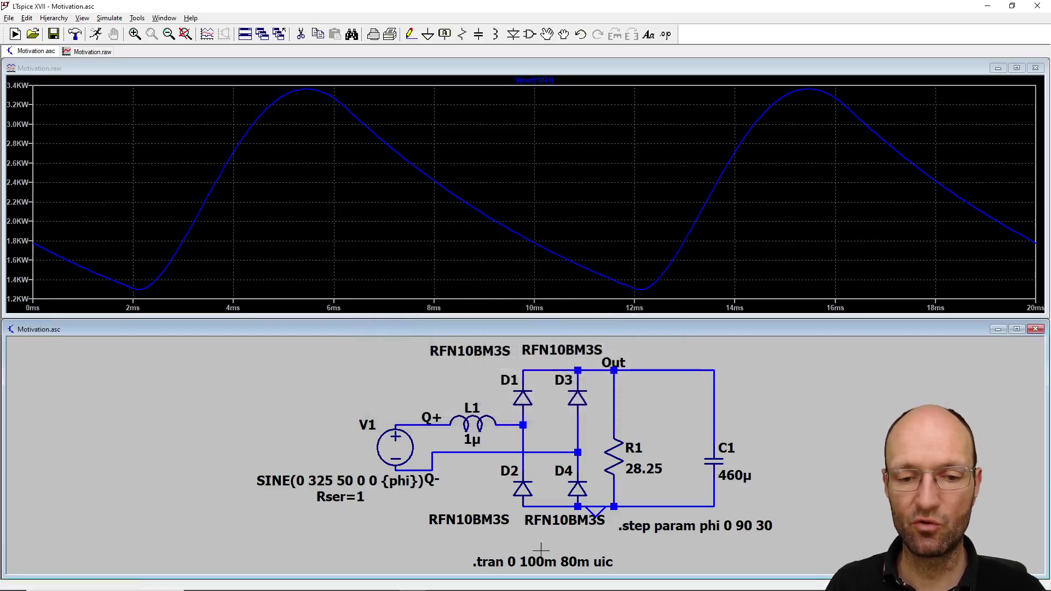
Step: Change the transient to .tran 0 10m 0 uic and run the stepped simulation
right_click(542, 562)
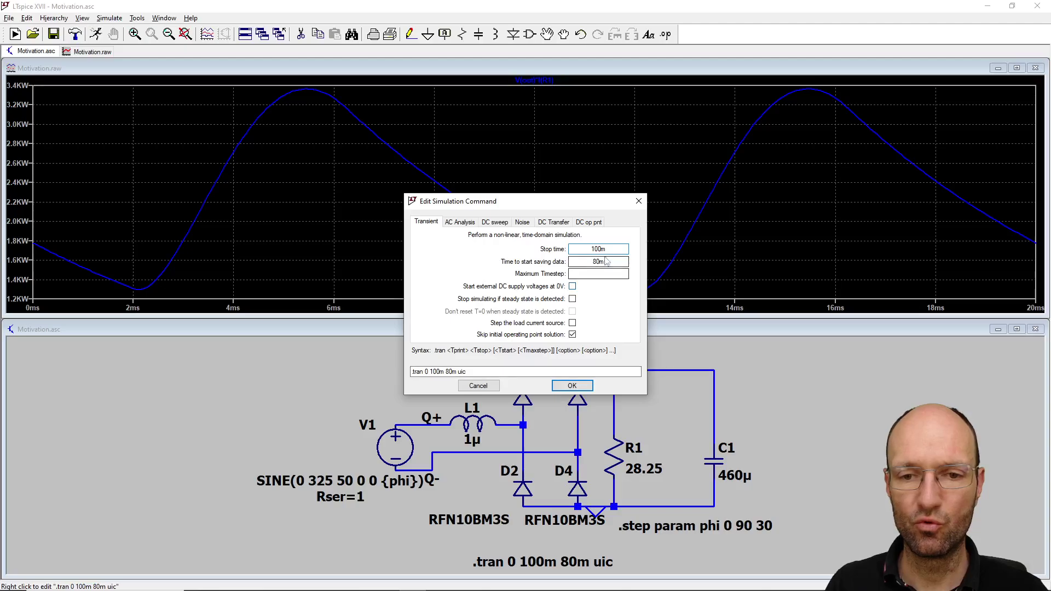
text(100)
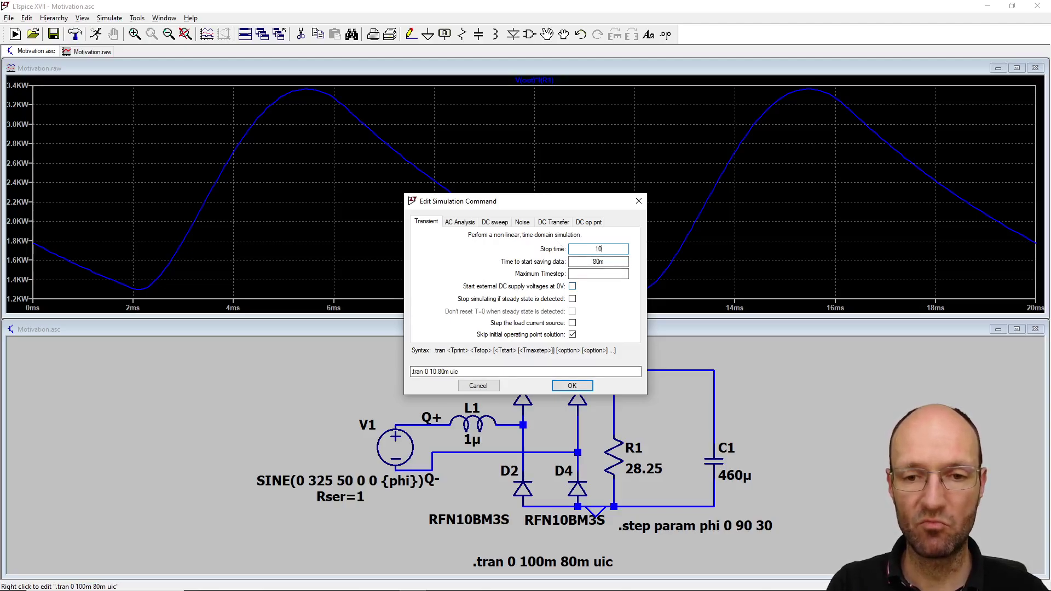
text(m 8)
text(0)
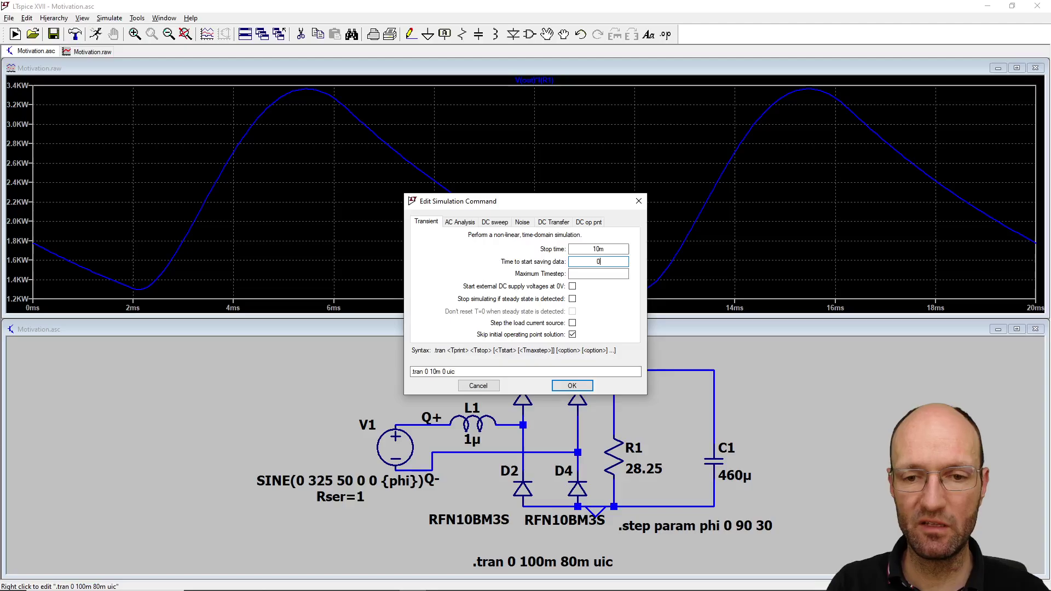
click(567, 386)
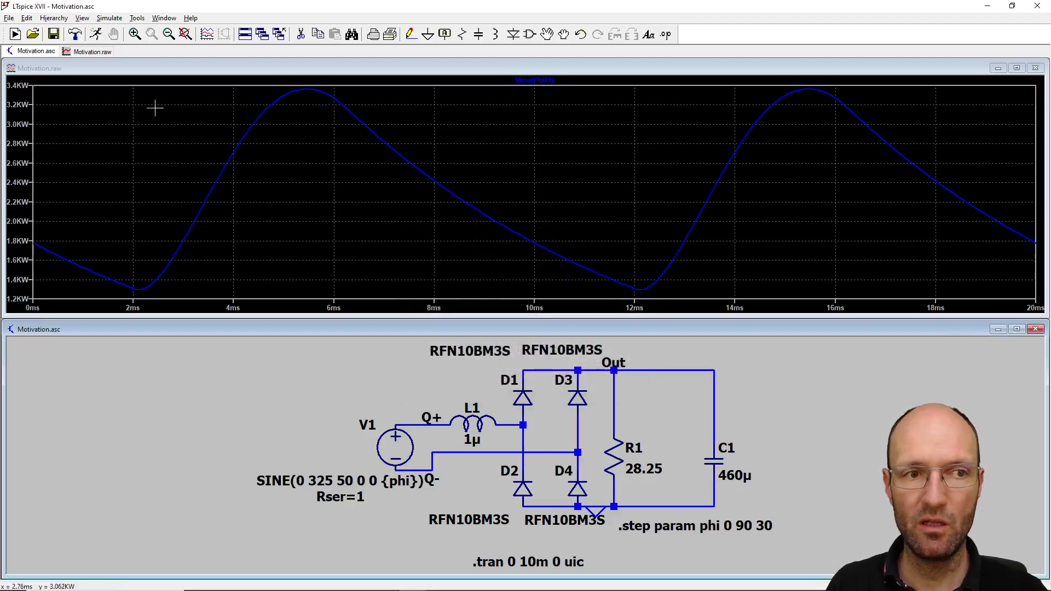
click(96, 34)
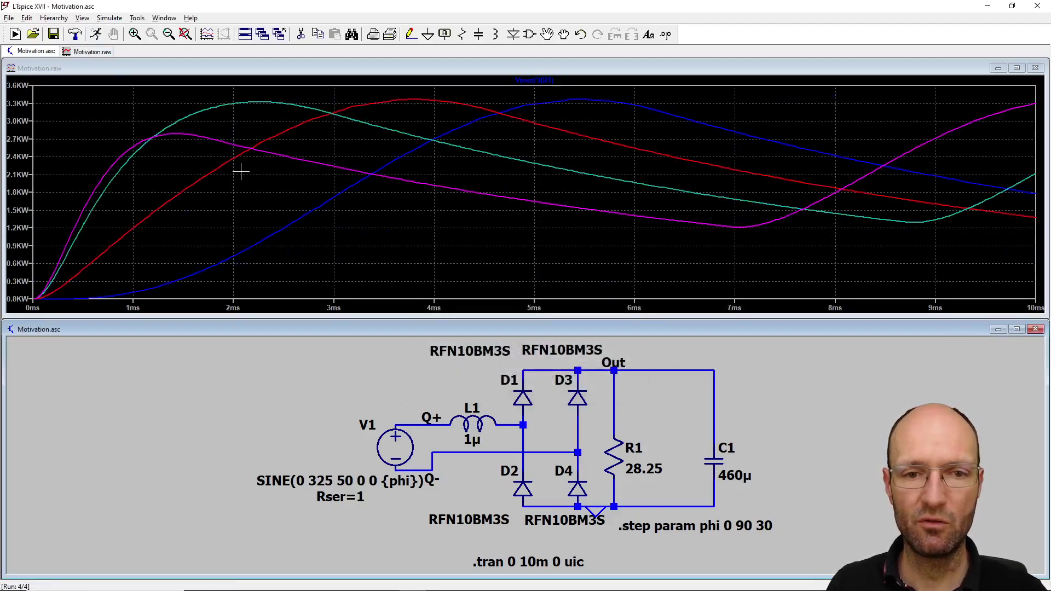
Step: Replace the power traces with the I(D1) diode inrush current for each phi step
click(562, 70)
click(546, 81)
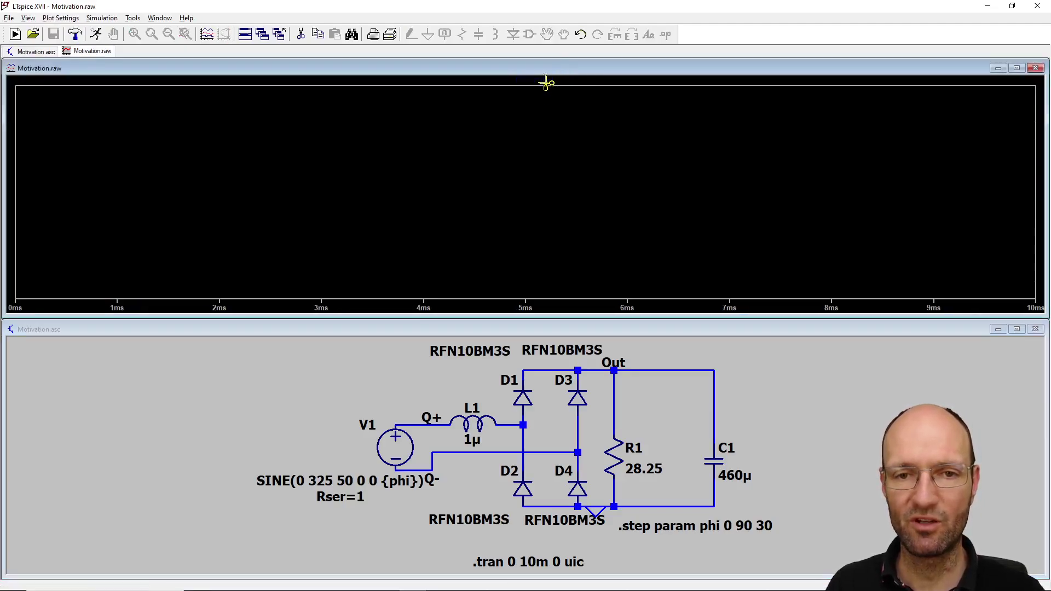
click(516, 365)
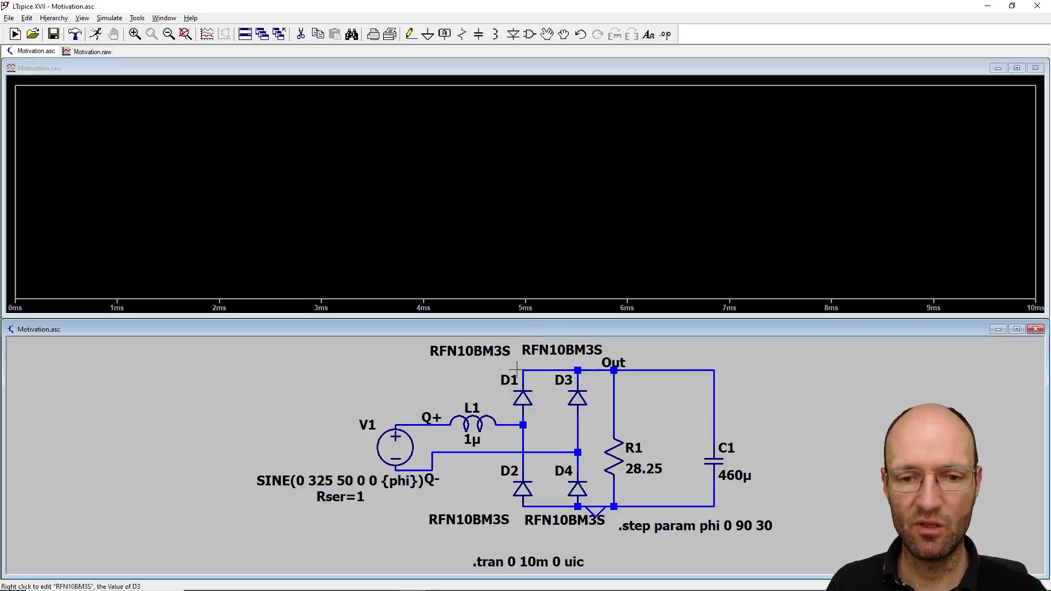
click(528, 398)
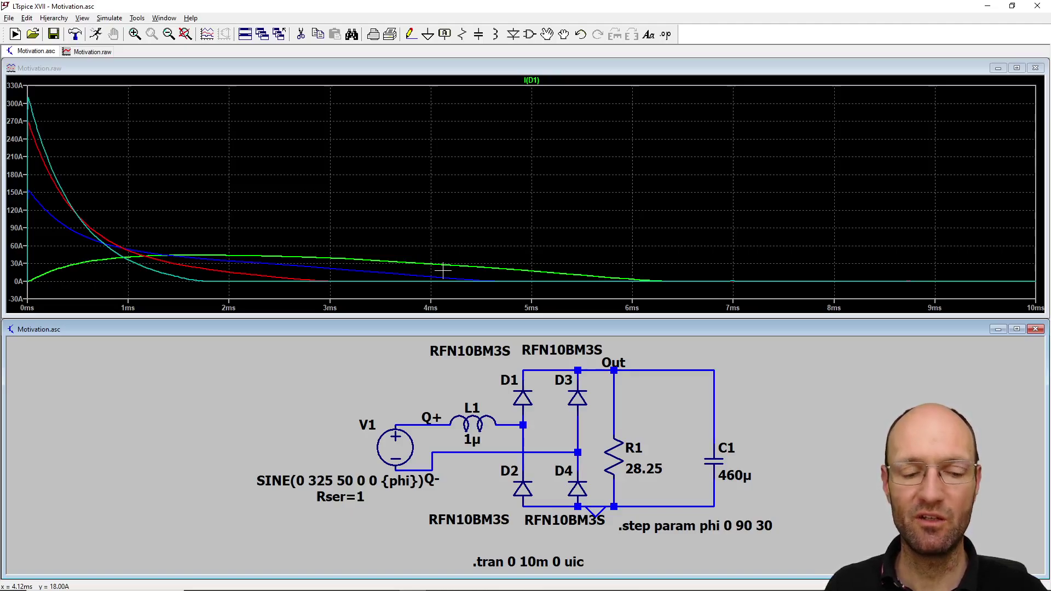
Step: Switch to Notepad++ showing the LED inrush-current question text
key(alt+Tab)
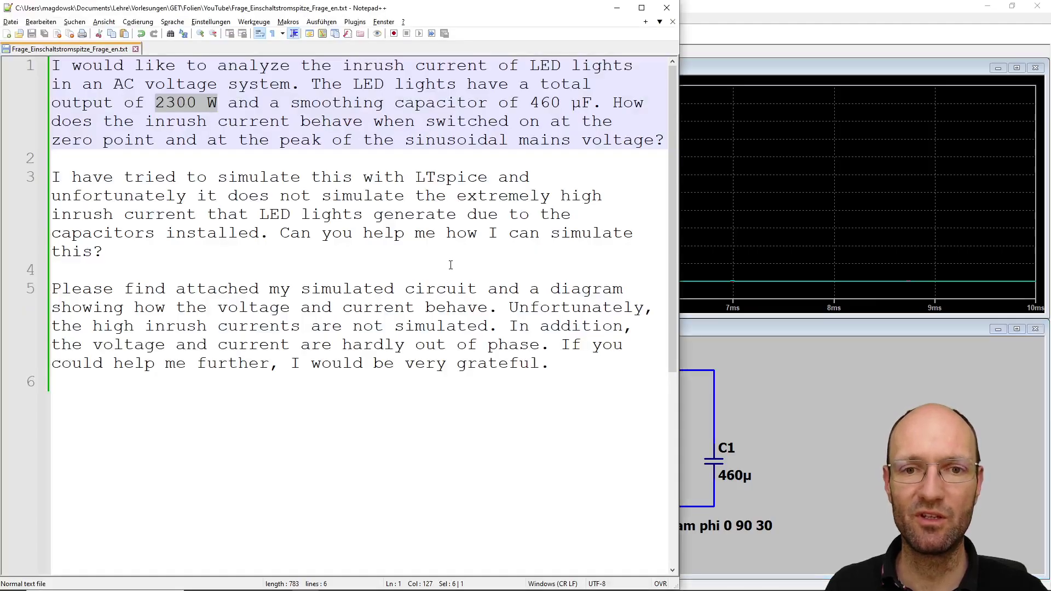